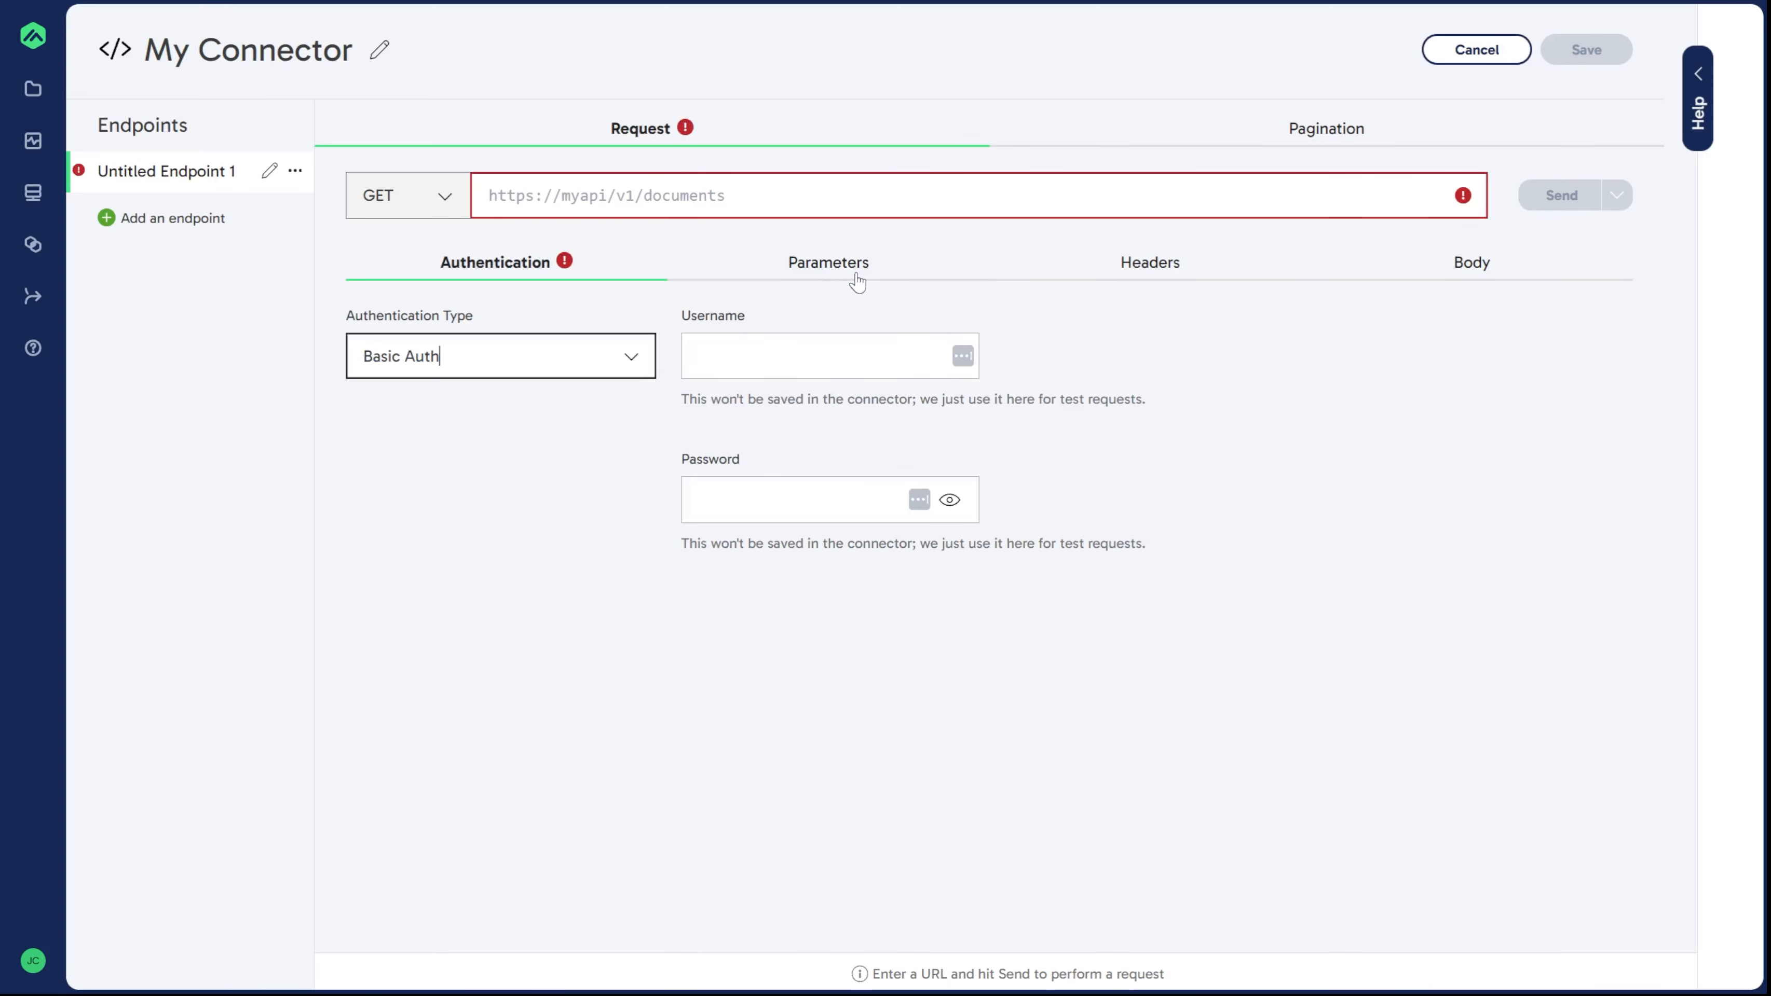
# Step: Scroll through the WeatherAPI.com documentation to review its authentication and request parameters
pyautogui.click(847, 273)
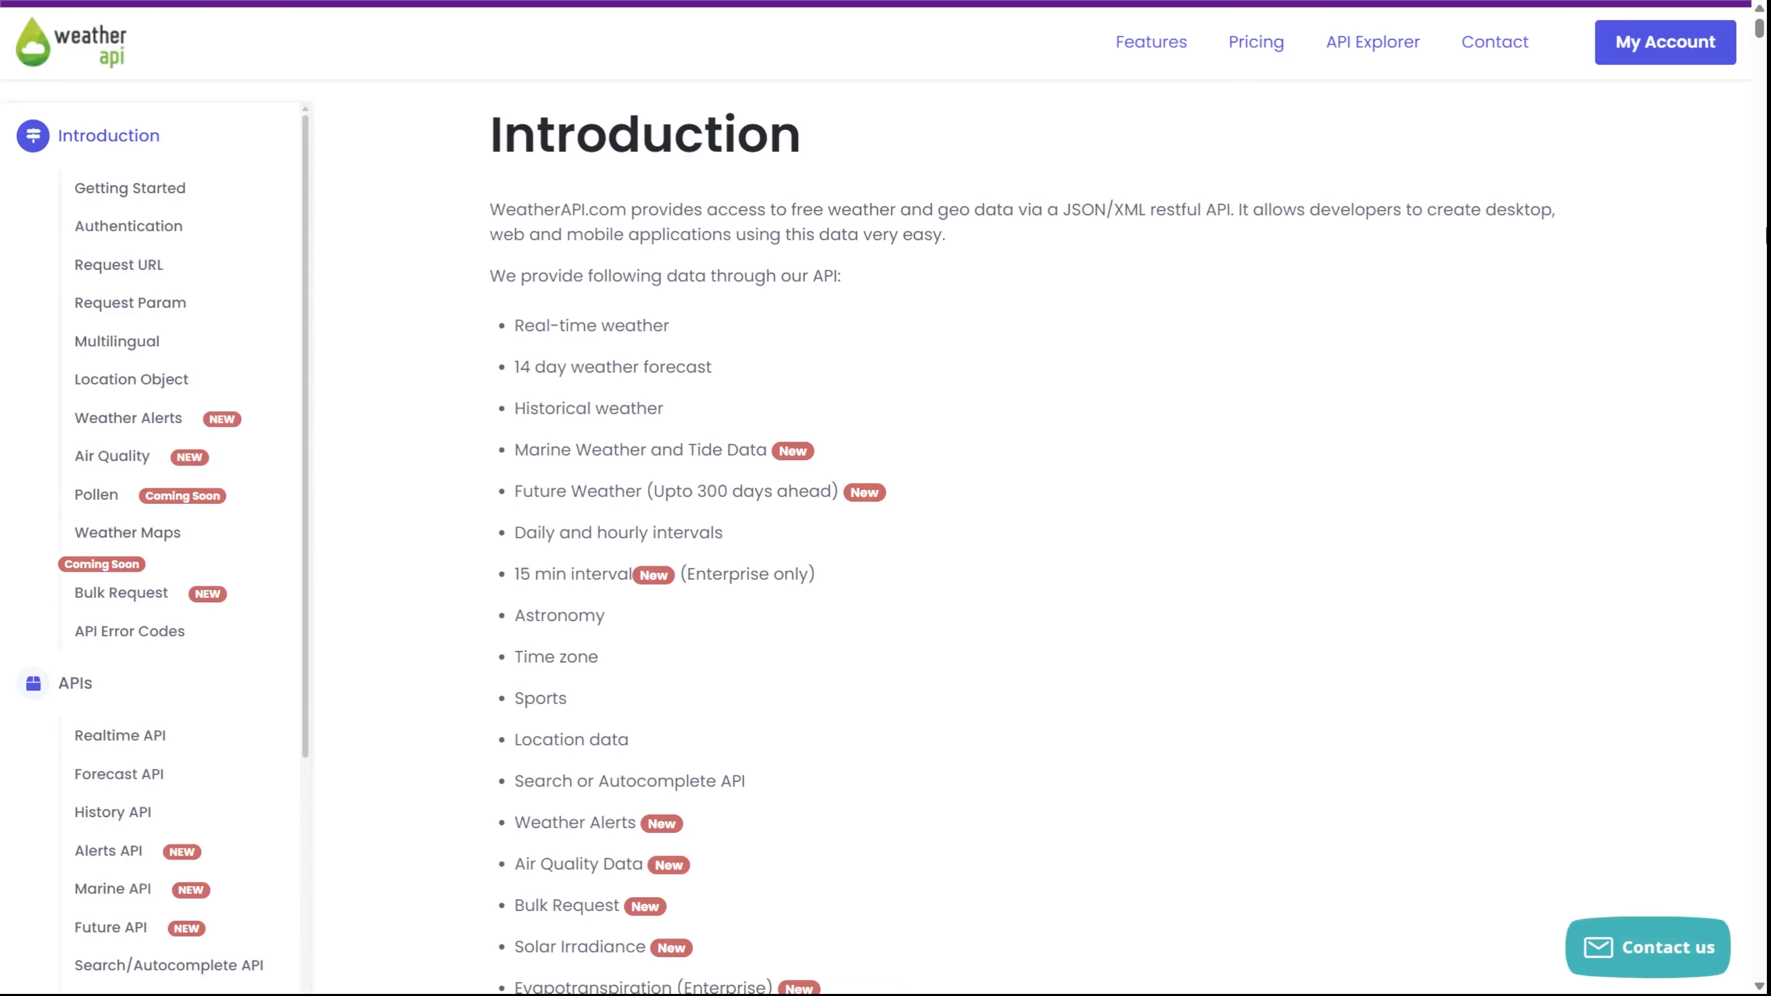
pyautogui.scroll(-4, 728, 468)
pyautogui.scroll(-20, 509, 551)
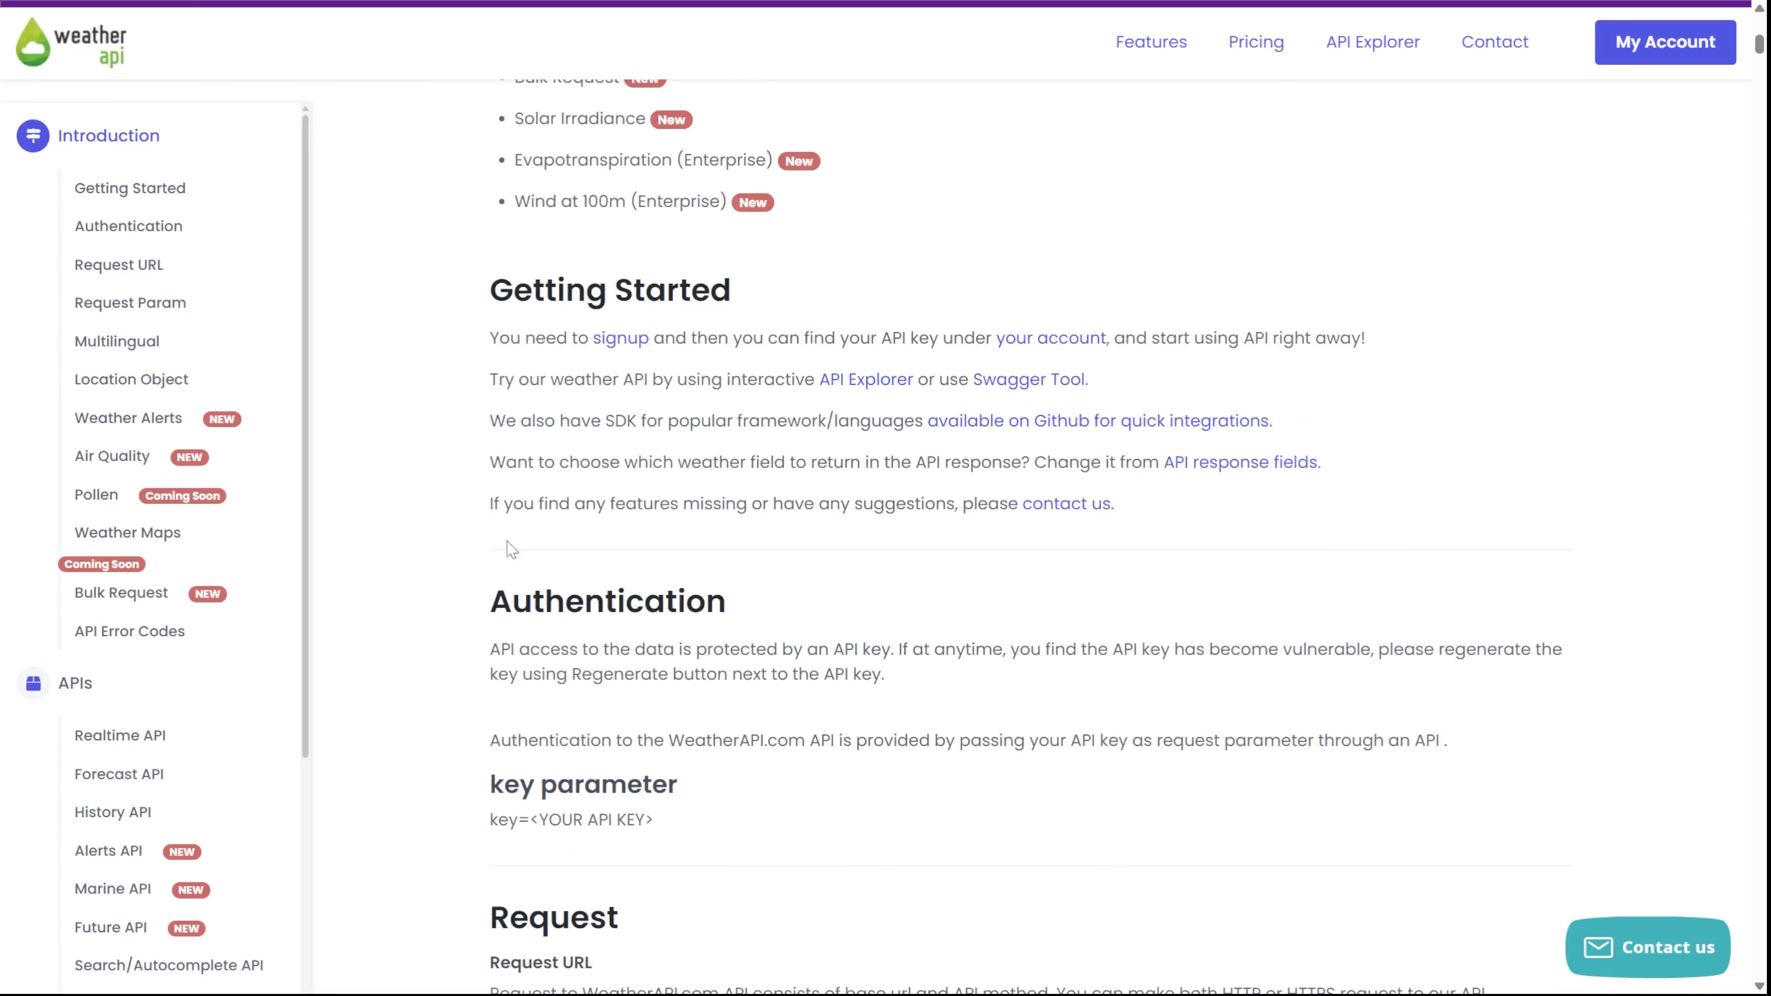
pyautogui.scroll(-20, 515, 569)
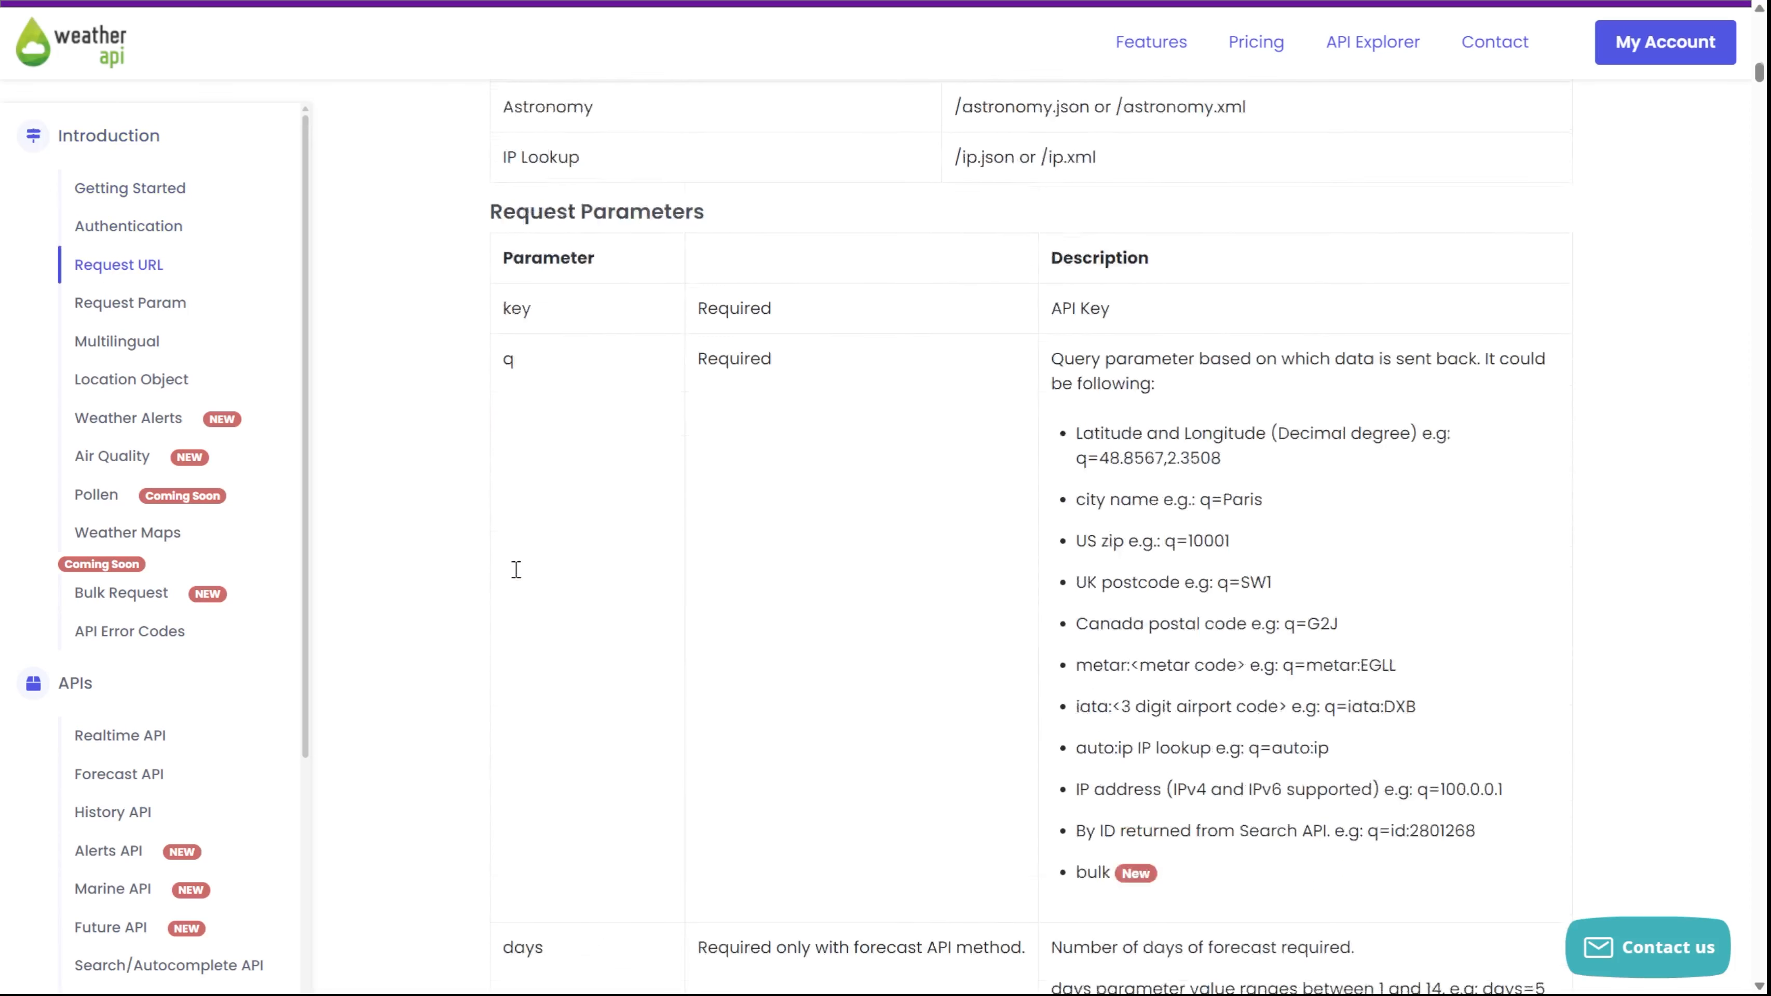
pyautogui.scroll(-12, 520, 578)
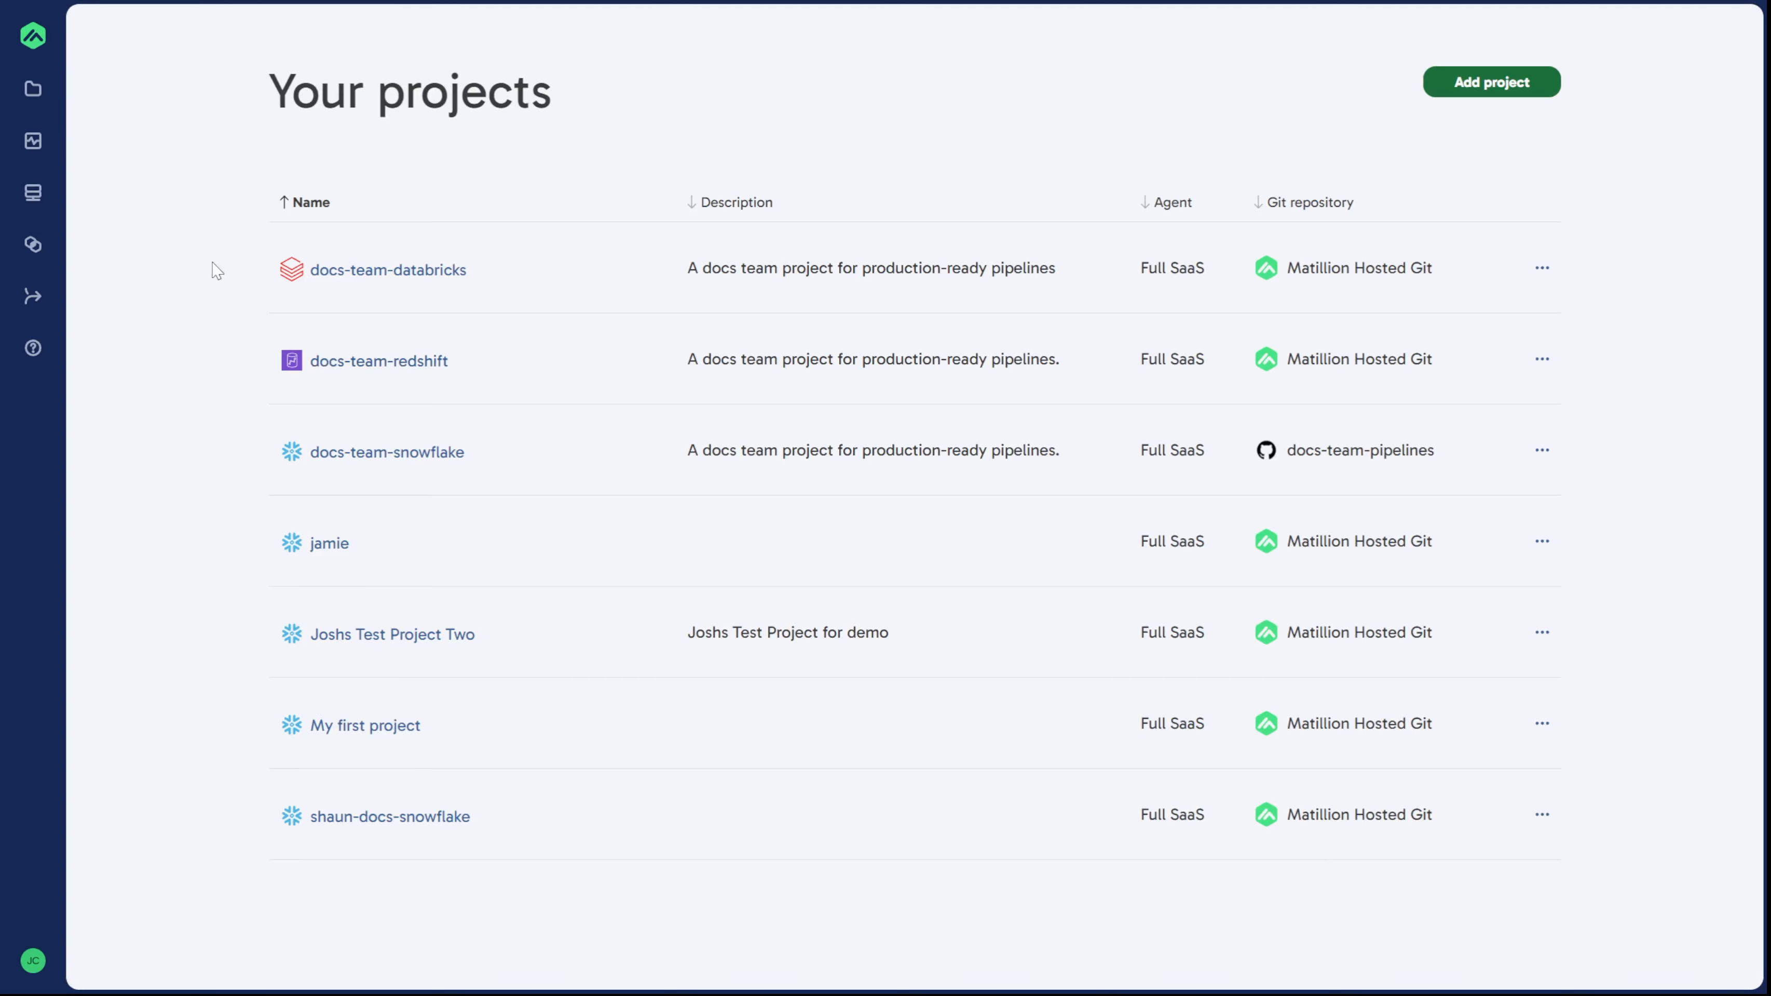
pyautogui.click(35, 245)
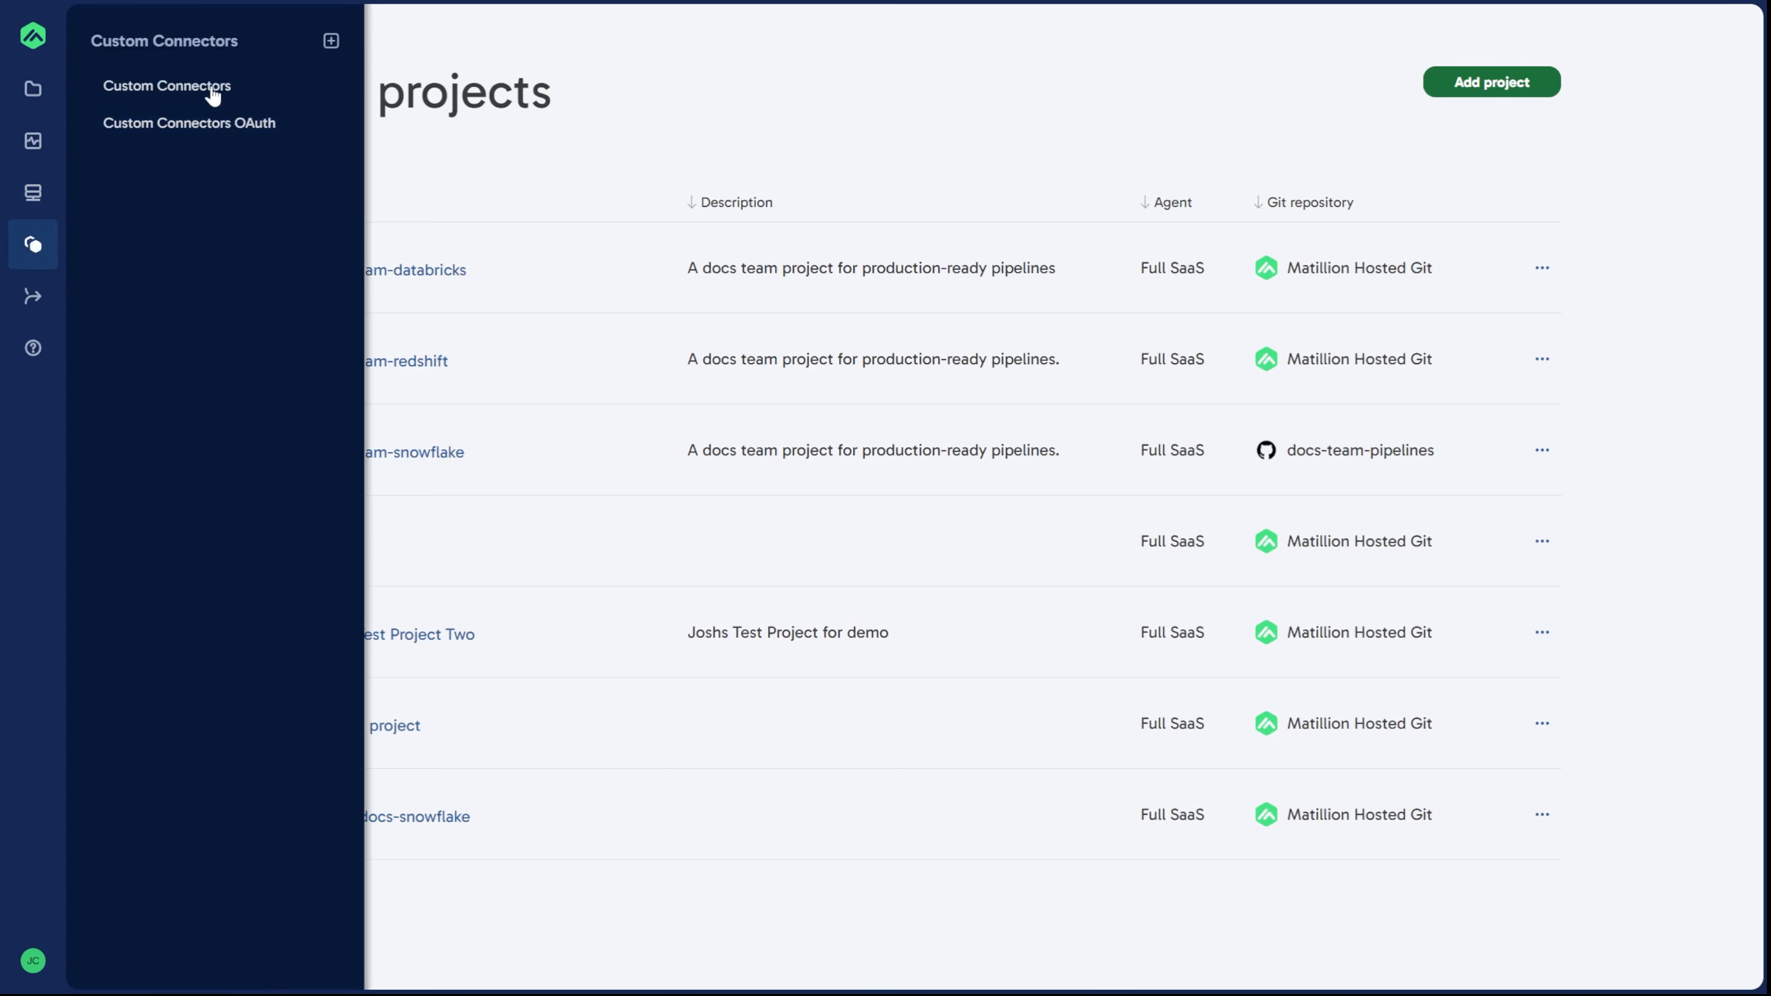
pyautogui.click(255, 99)
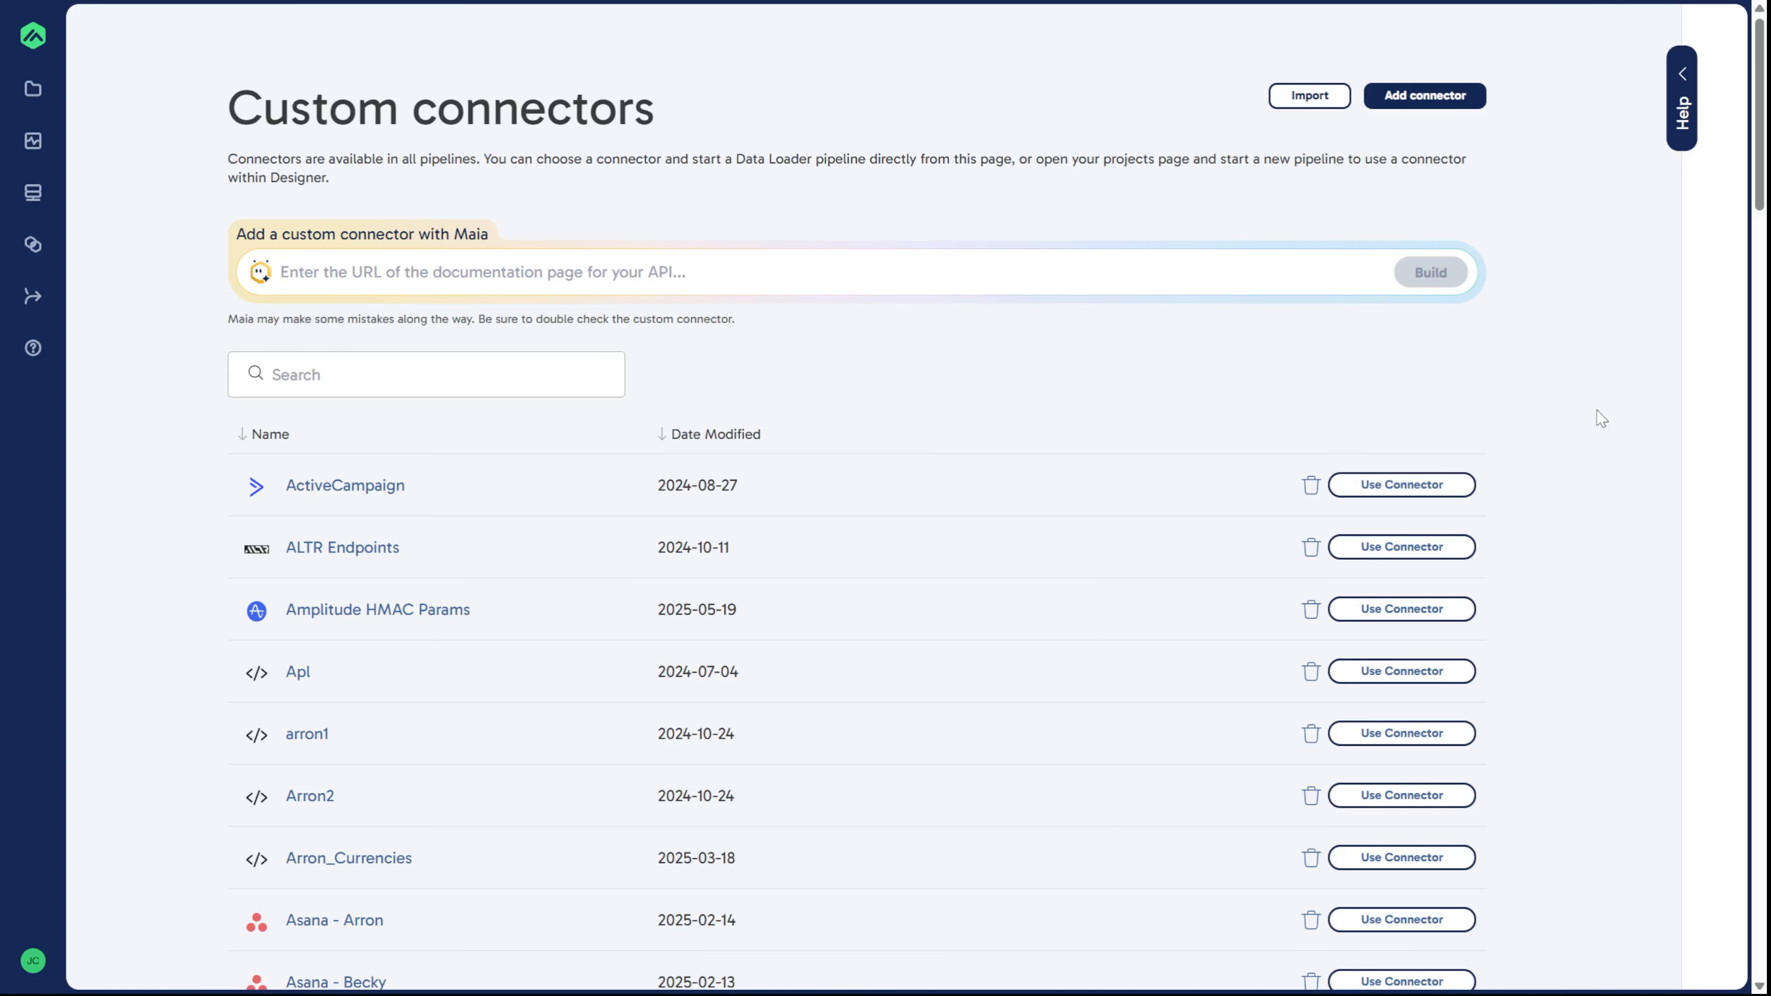
pyautogui.click(350, 279)
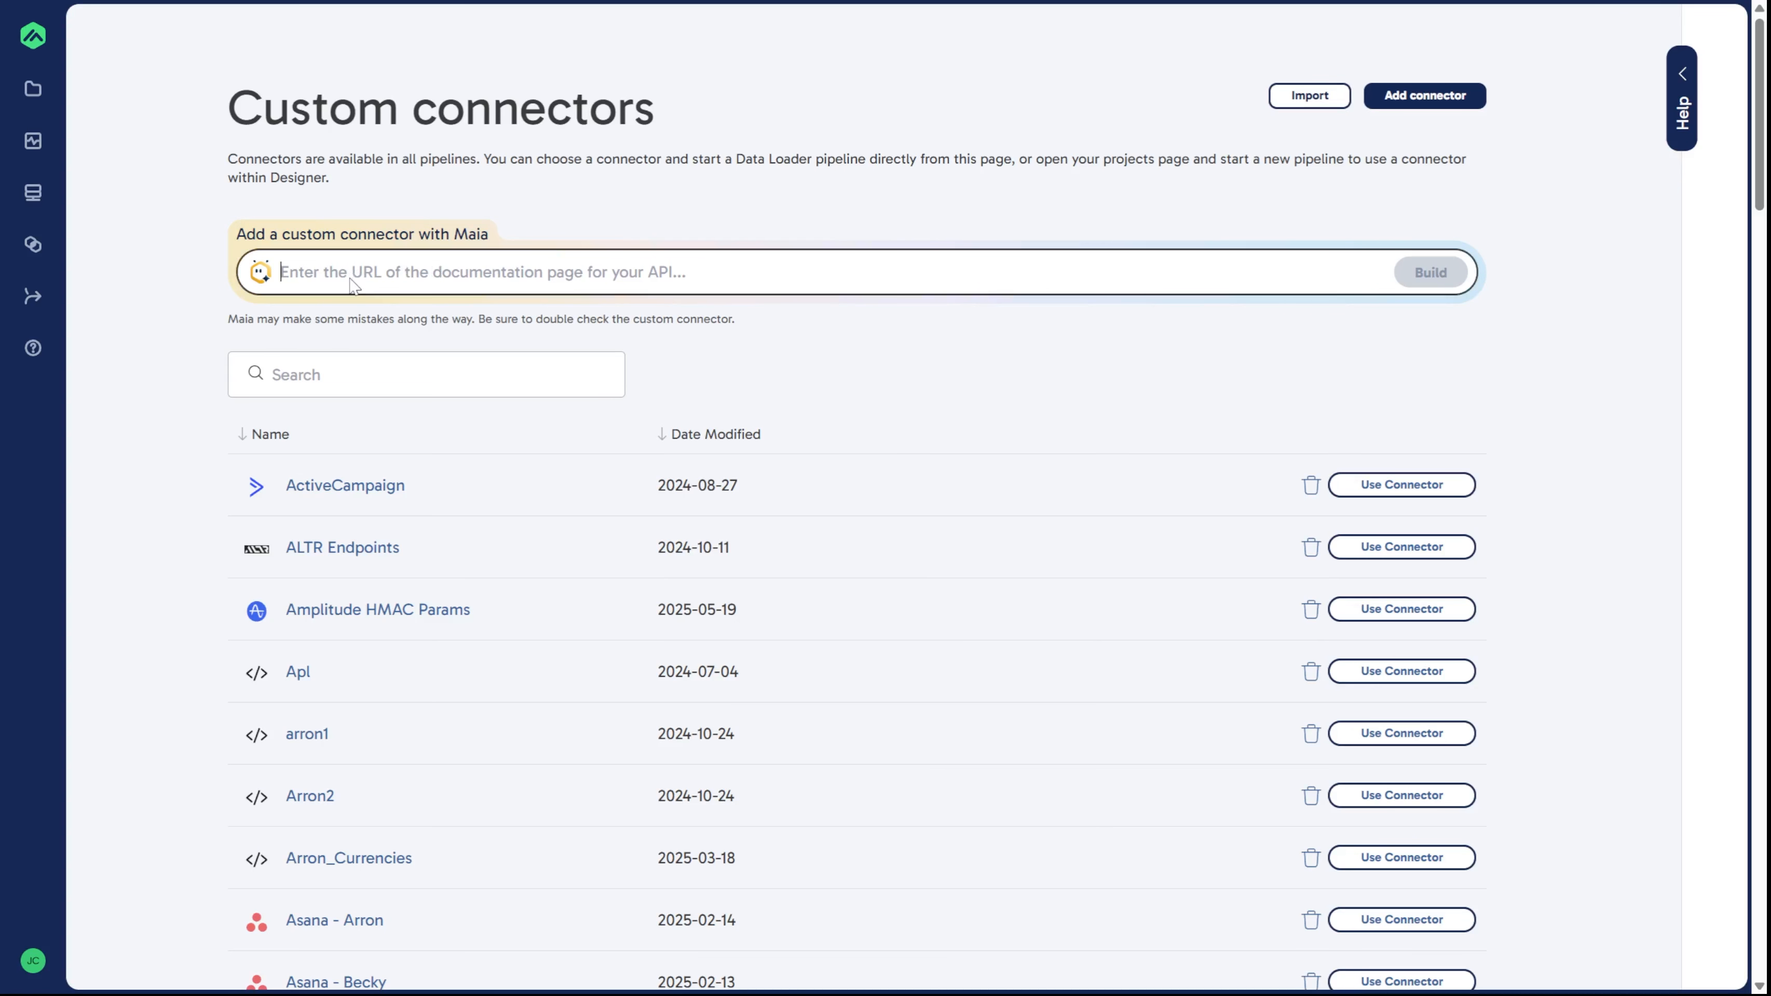
pyautogui.write('http://www.weatherapi.com/docs/')
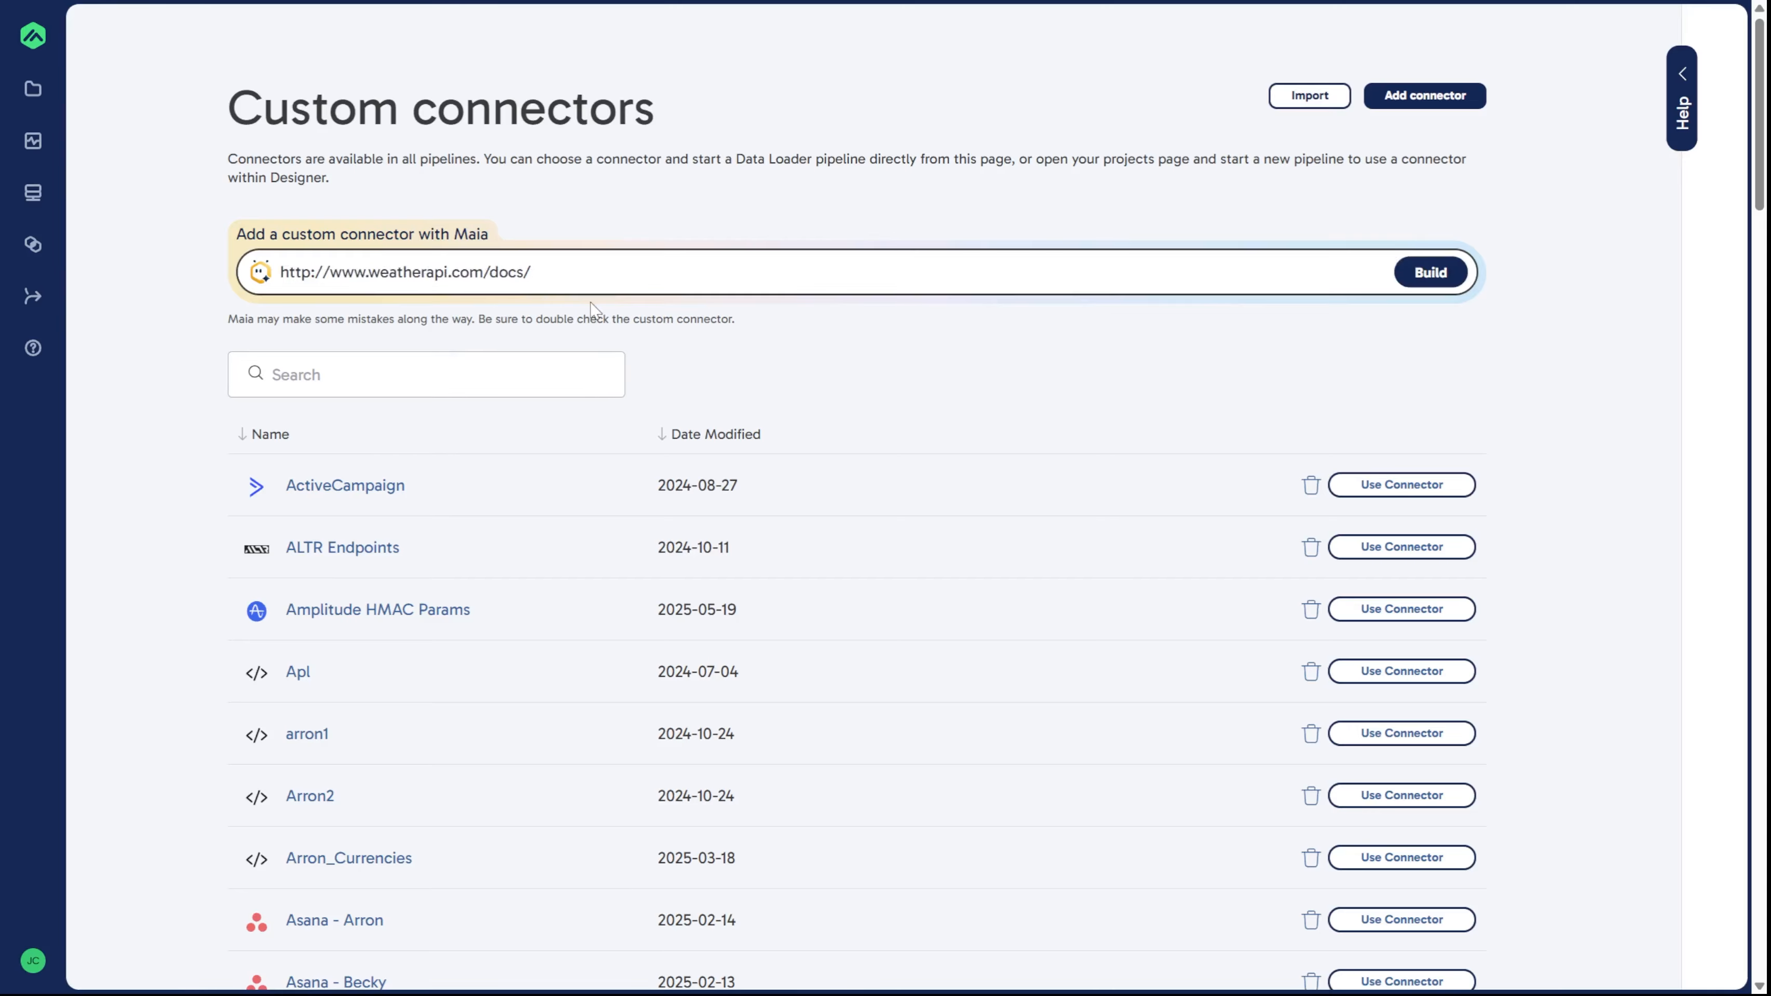
pyautogui.click(942, 345)
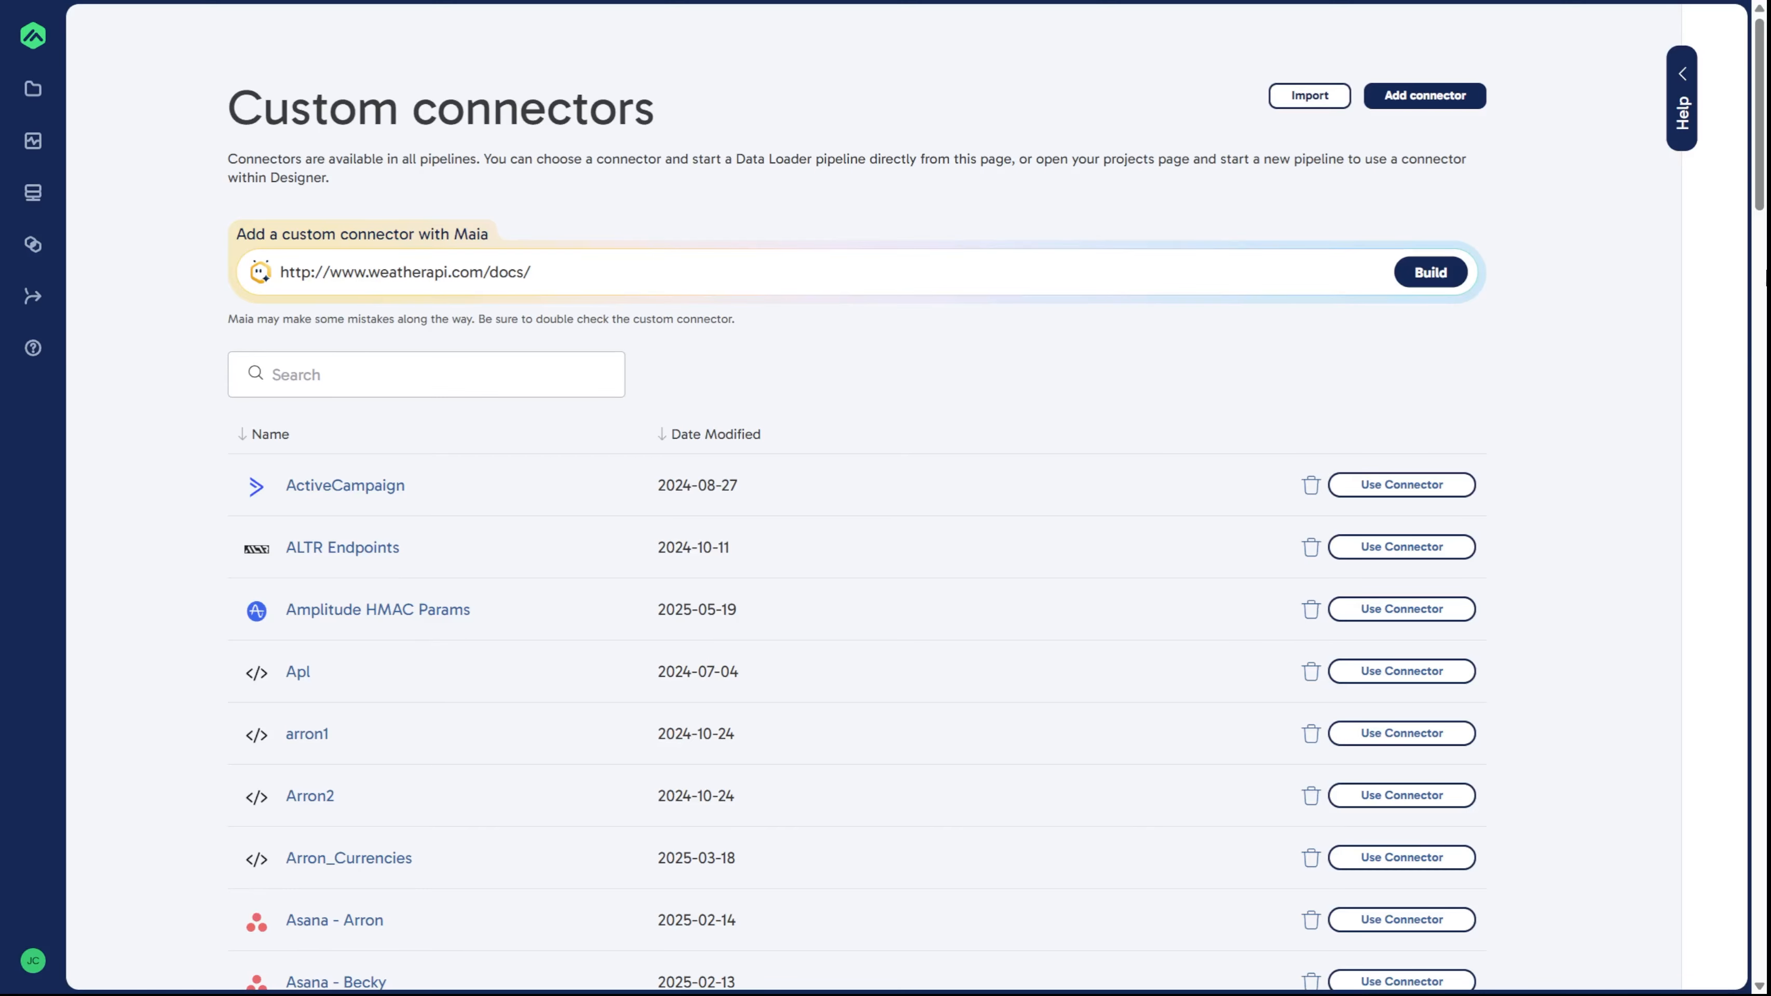
pyautogui.click(1430, 271)
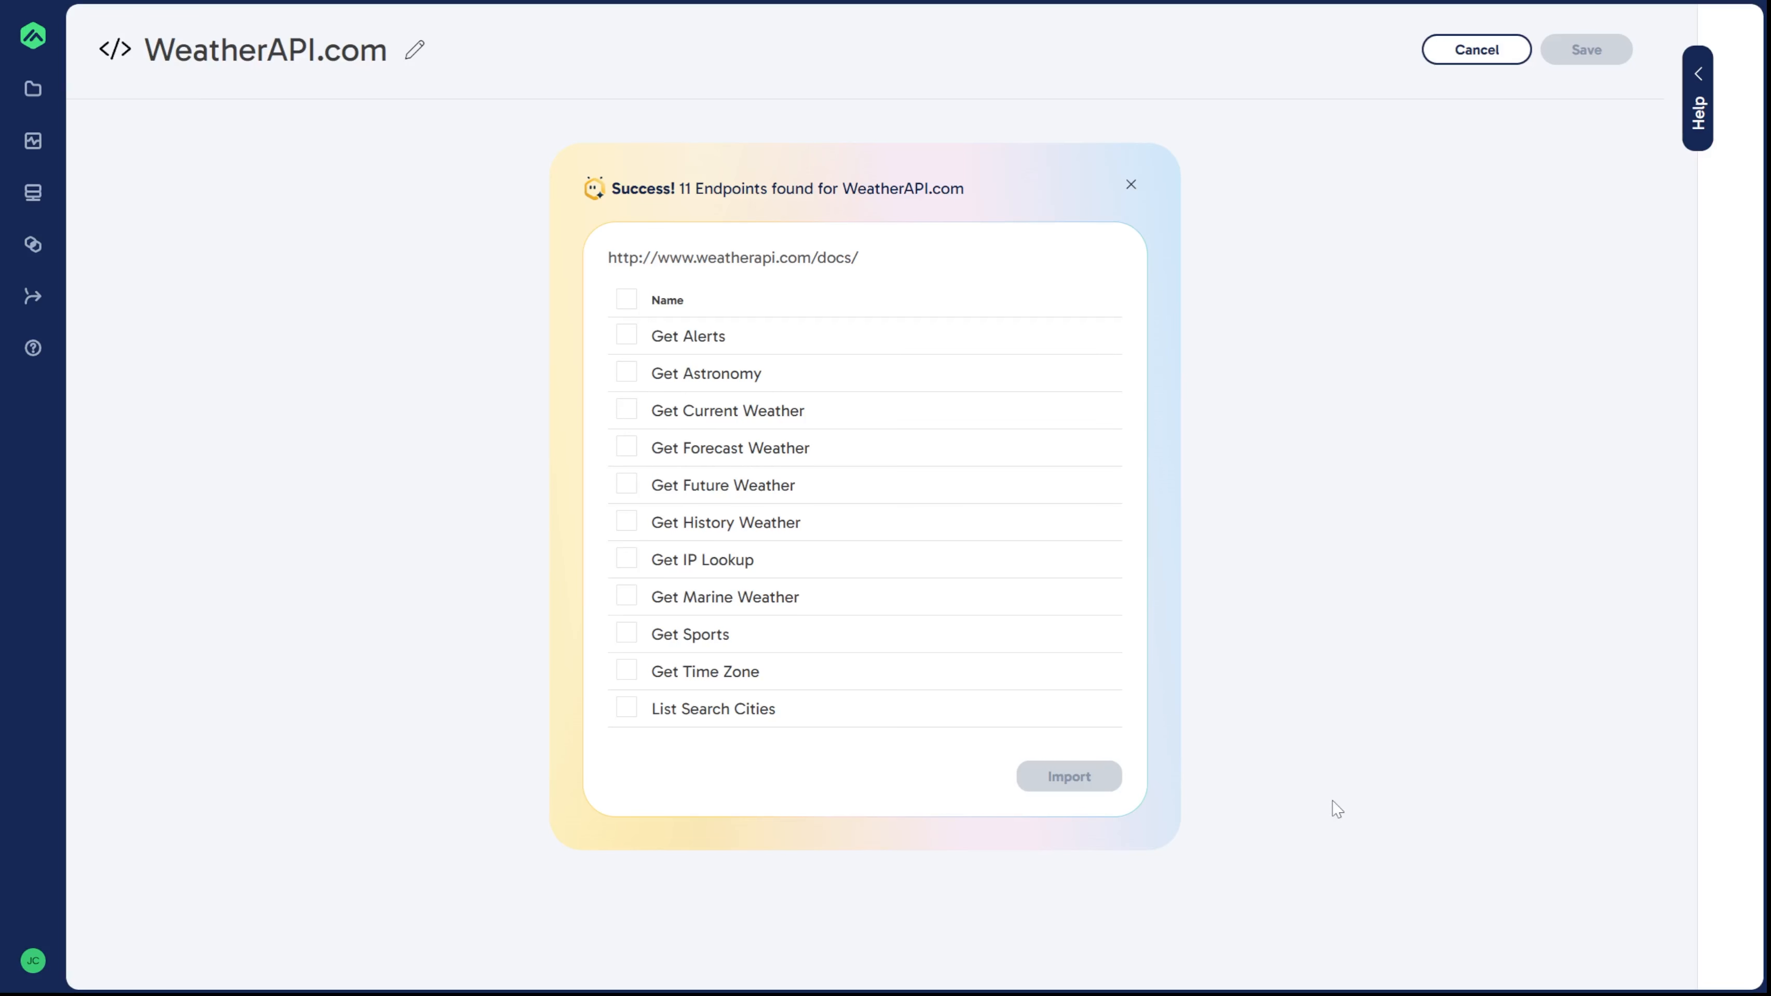
# Step: Select the Get Forecast Weather endpoint and import it
pyautogui.click(626, 450)
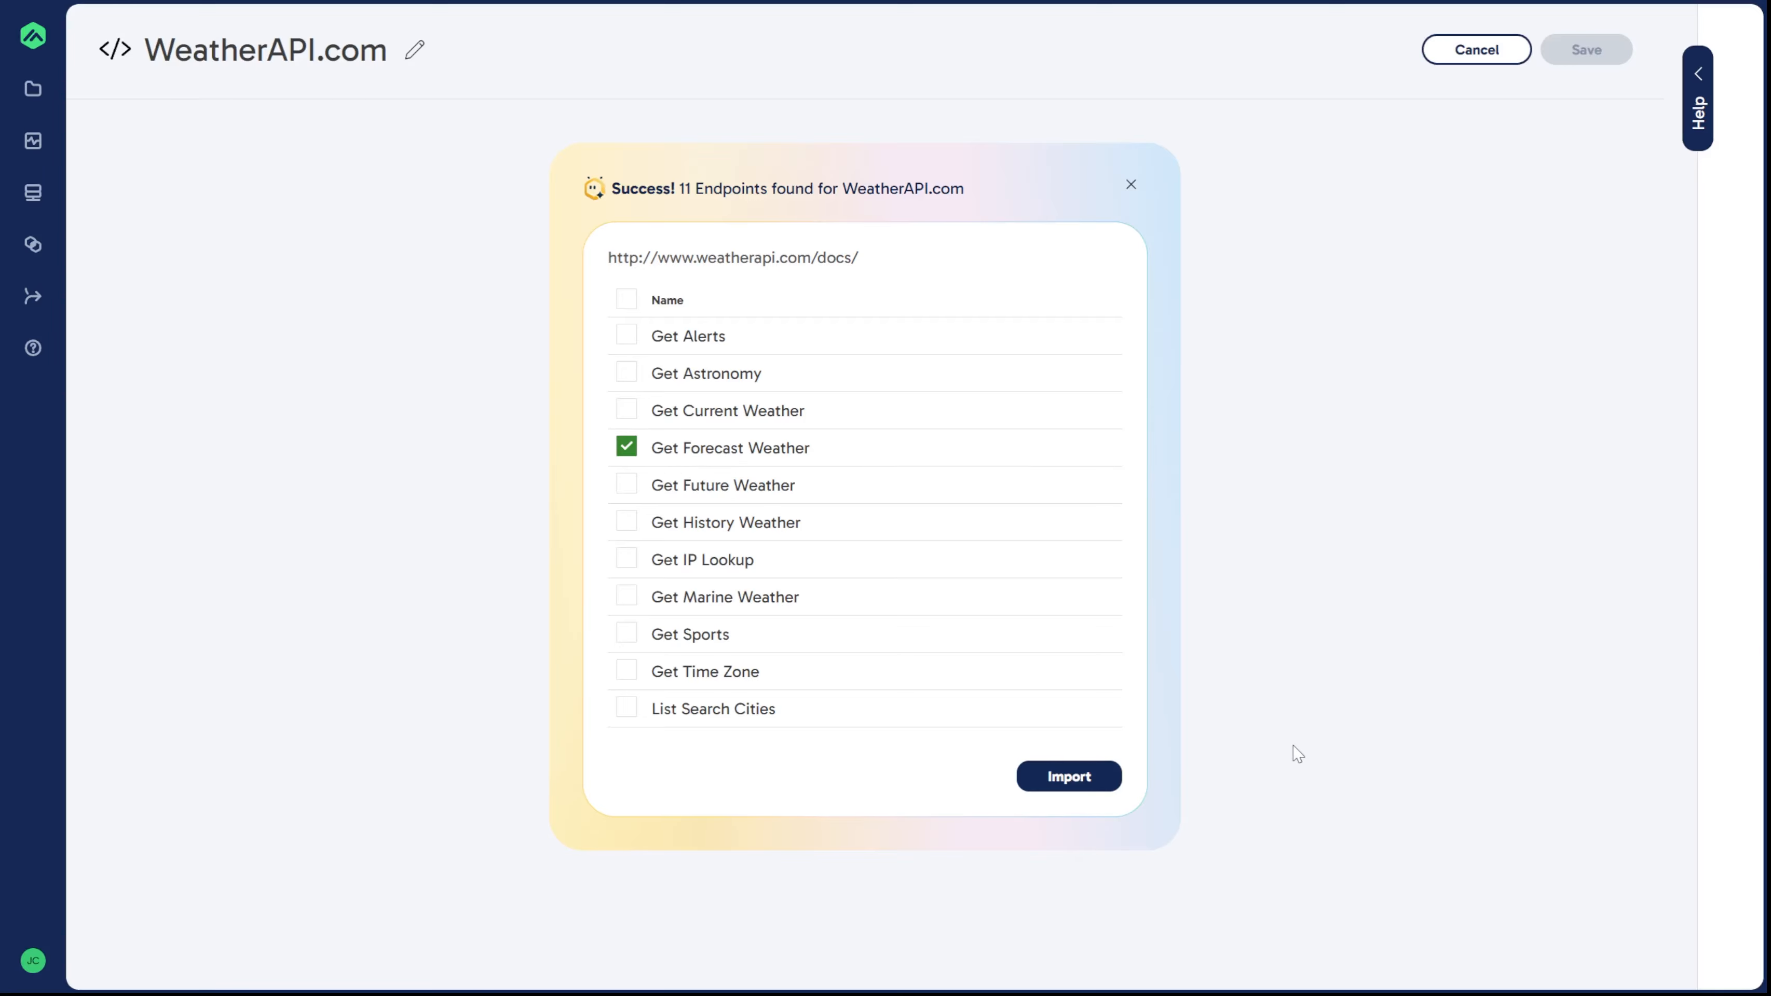
pyautogui.click(1102, 778)
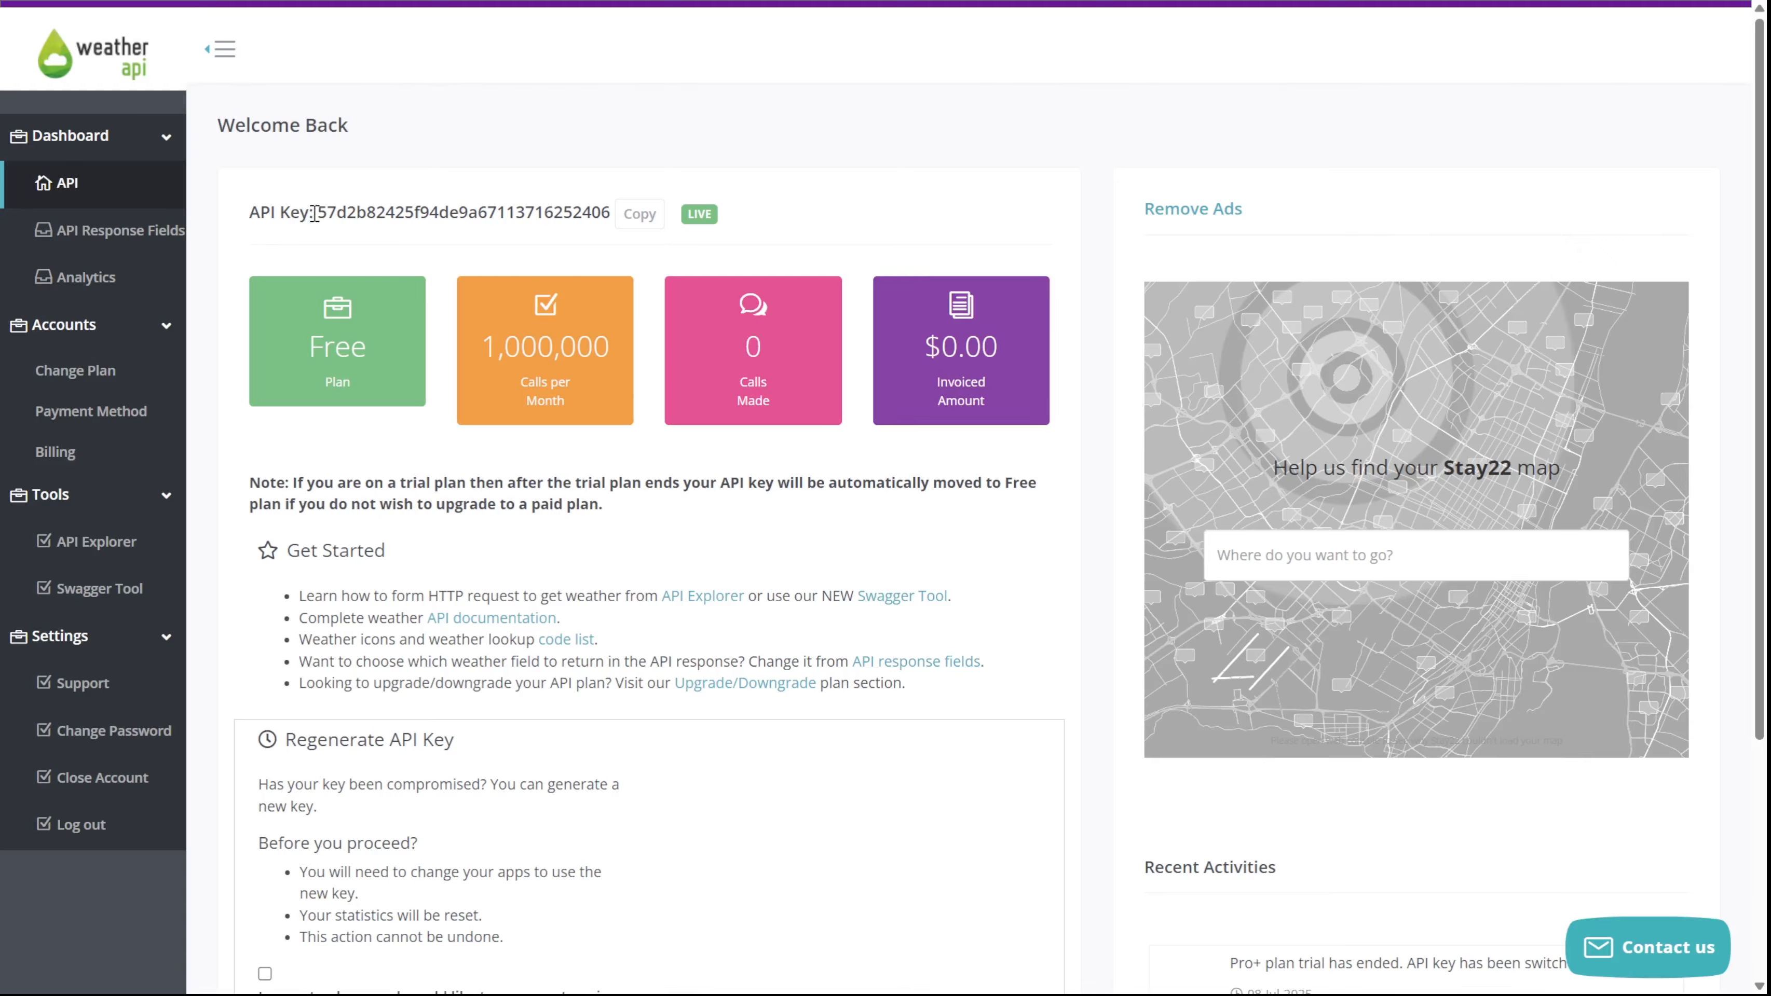
# Step: Copy the API key from the WeatherAPI account dashboard
pyautogui.moveTo(314, 212); pyautogui.dragTo(555, 213)
pyautogui.click(574, 198)
pyautogui.click(134, 145)
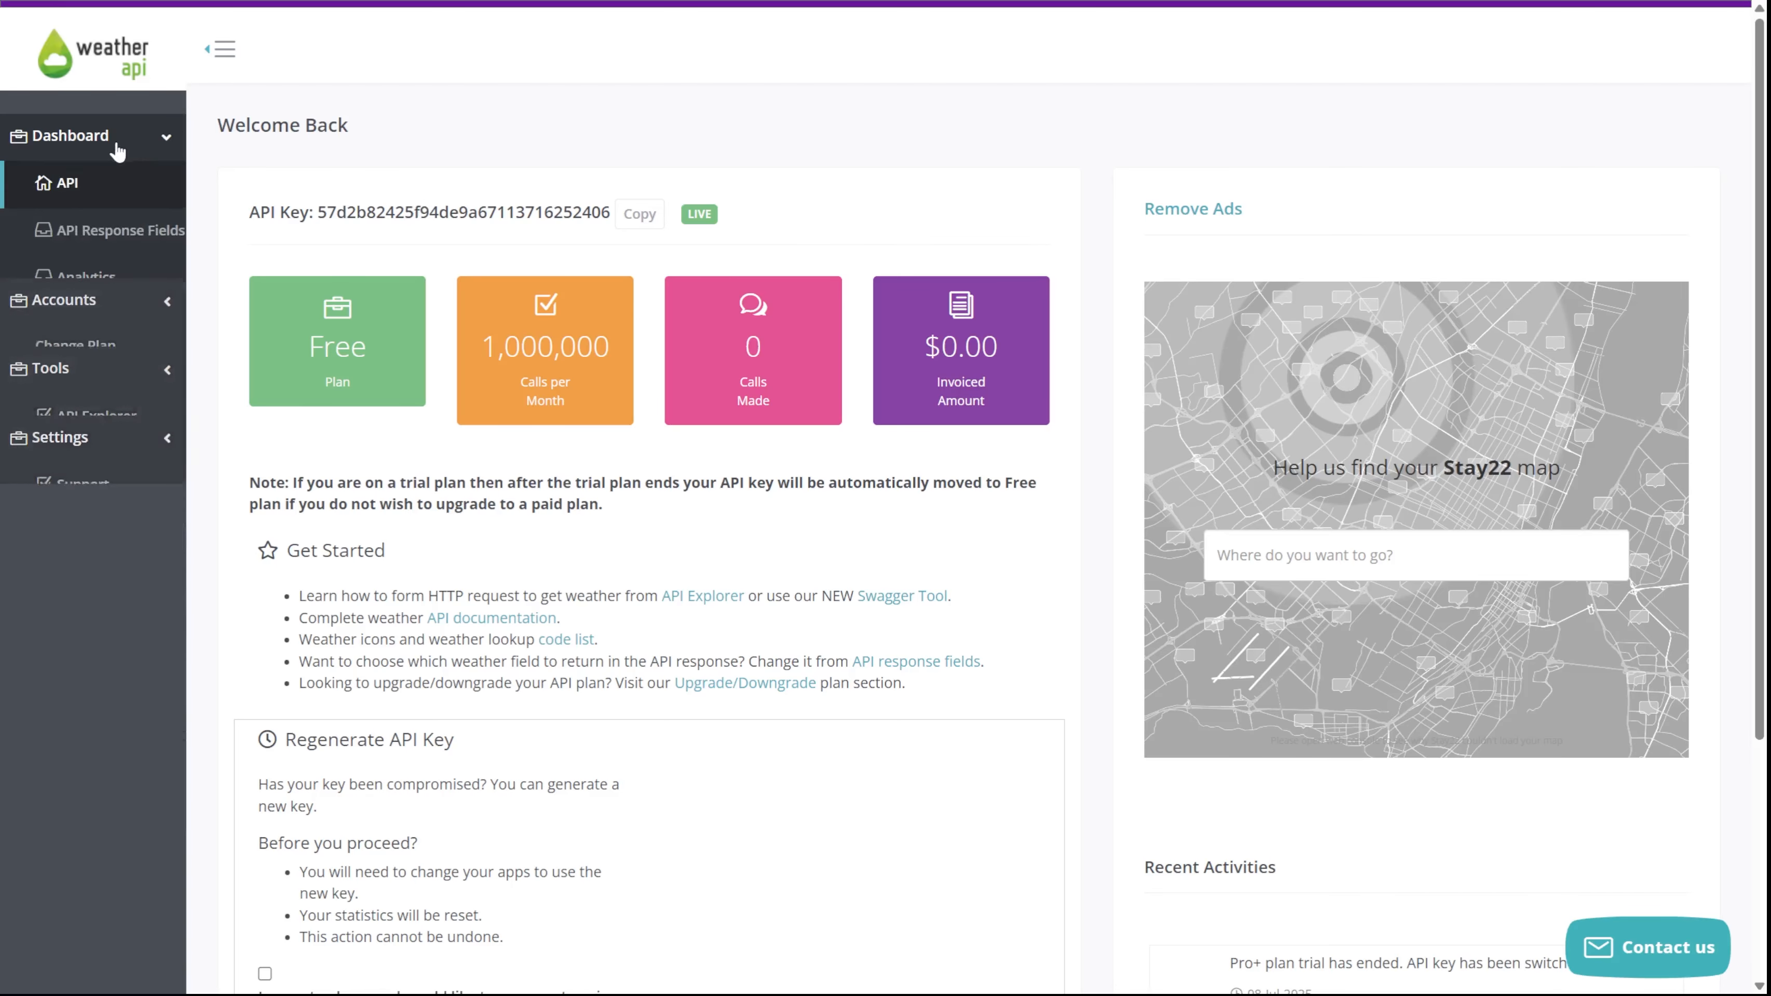
pyautogui.click(70, 231)
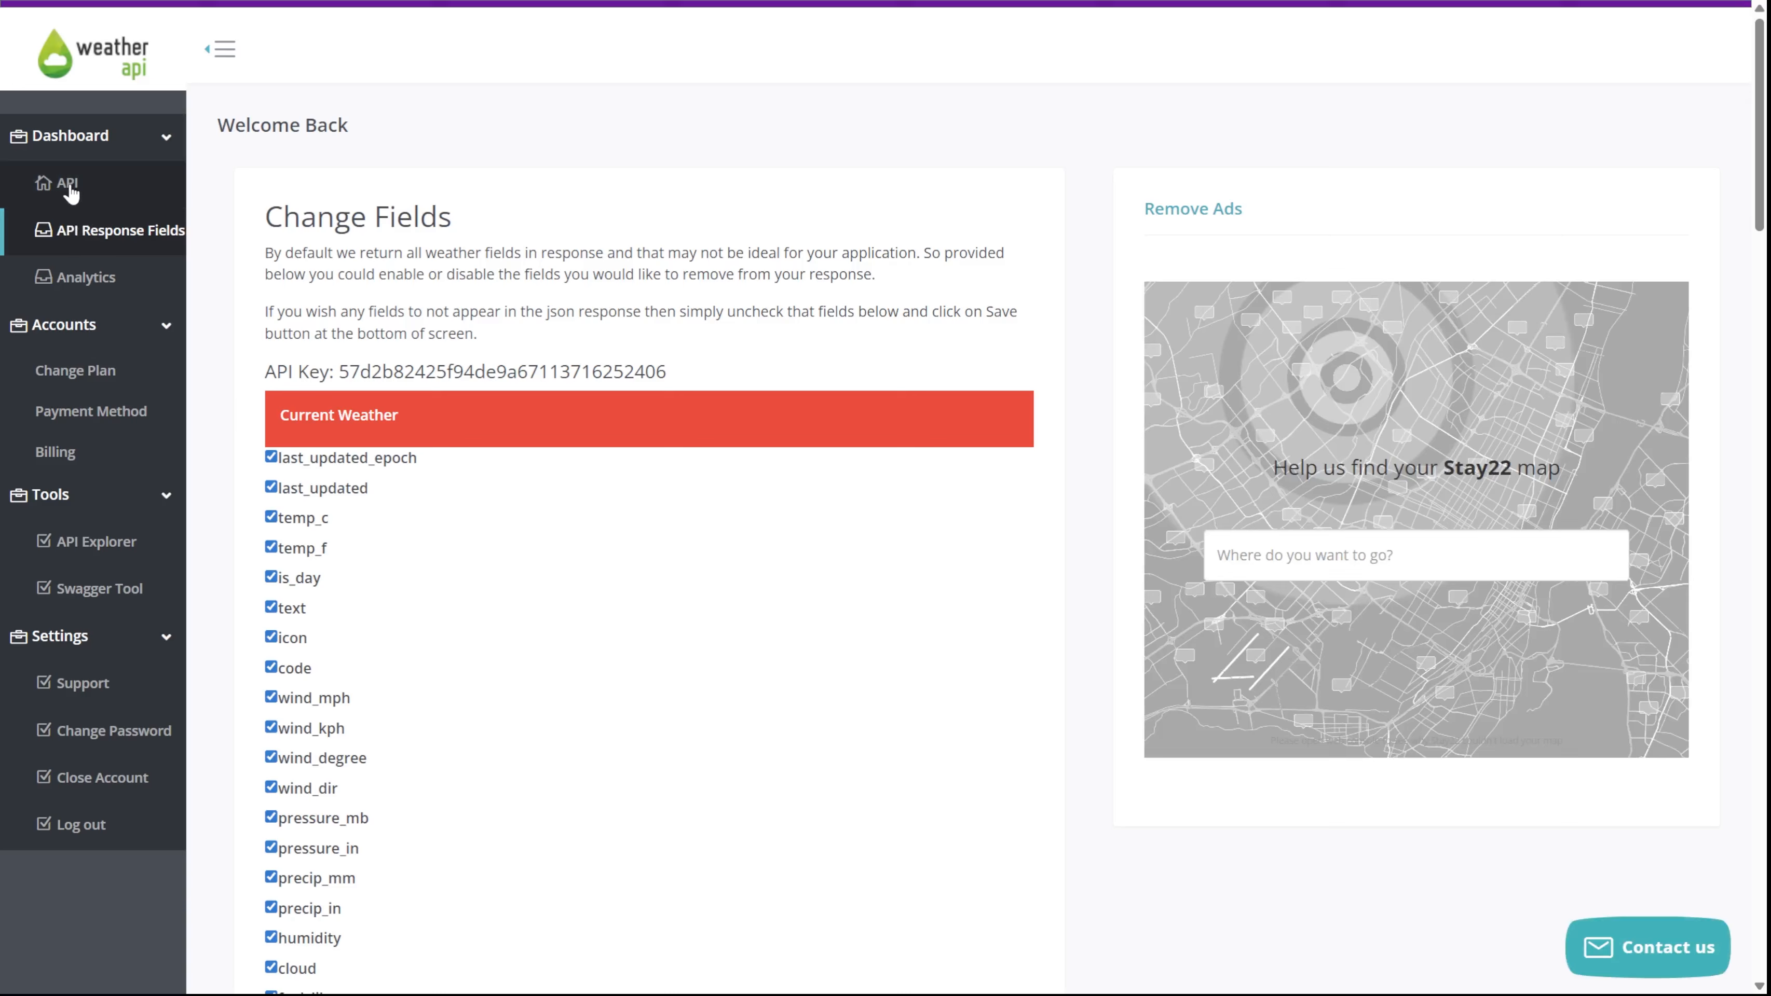
pyautogui.click(69, 187)
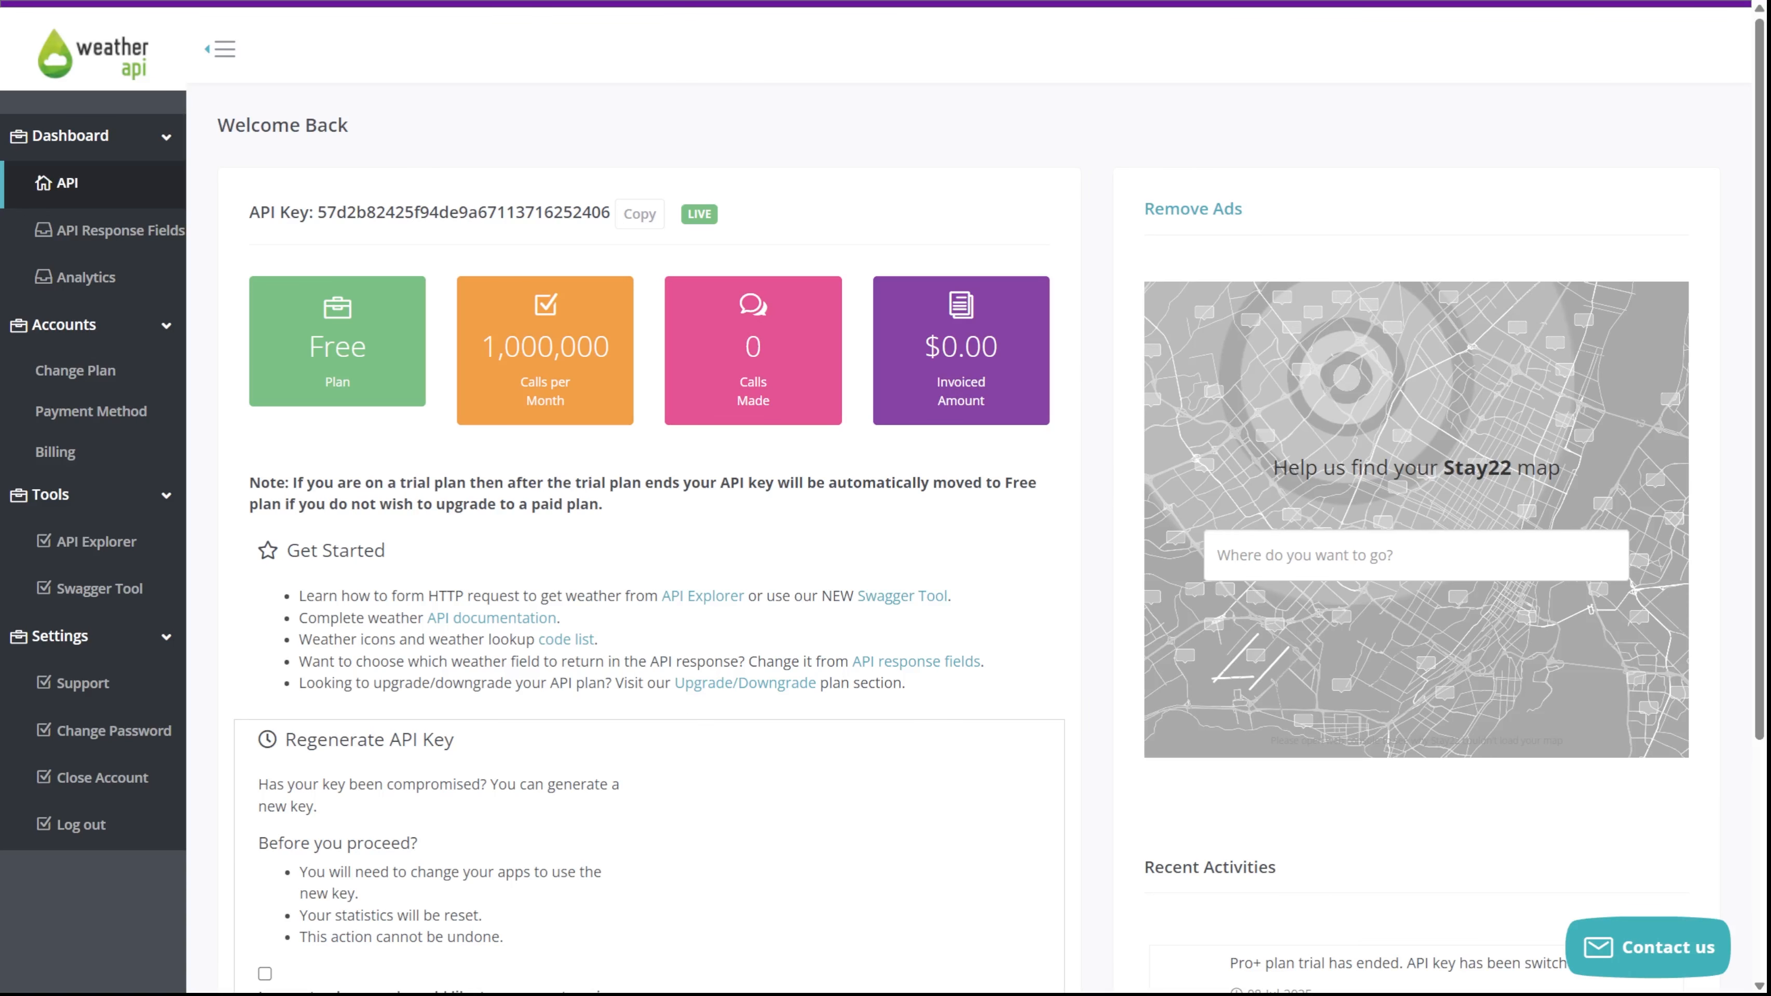
pyautogui.doubleClick(385, 212)
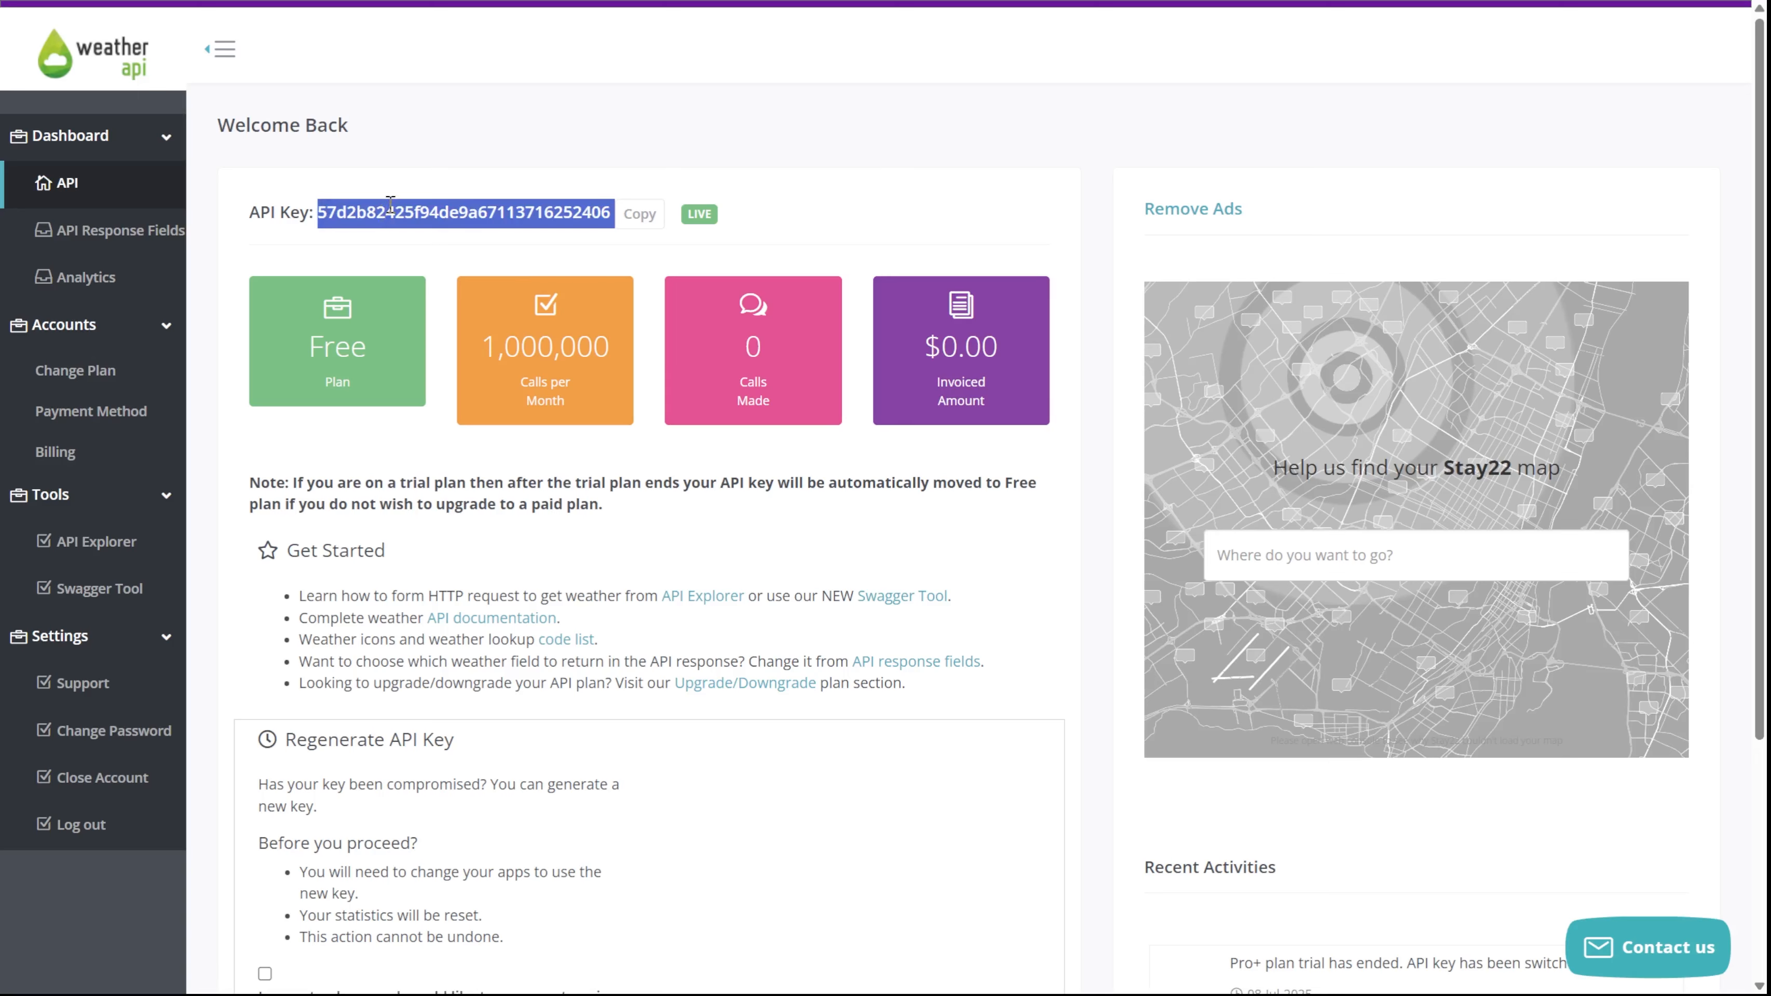
pyautogui.click(391, 204)
pyautogui.moveTo(320, 211); pyautogui.dragTo(326, 212)
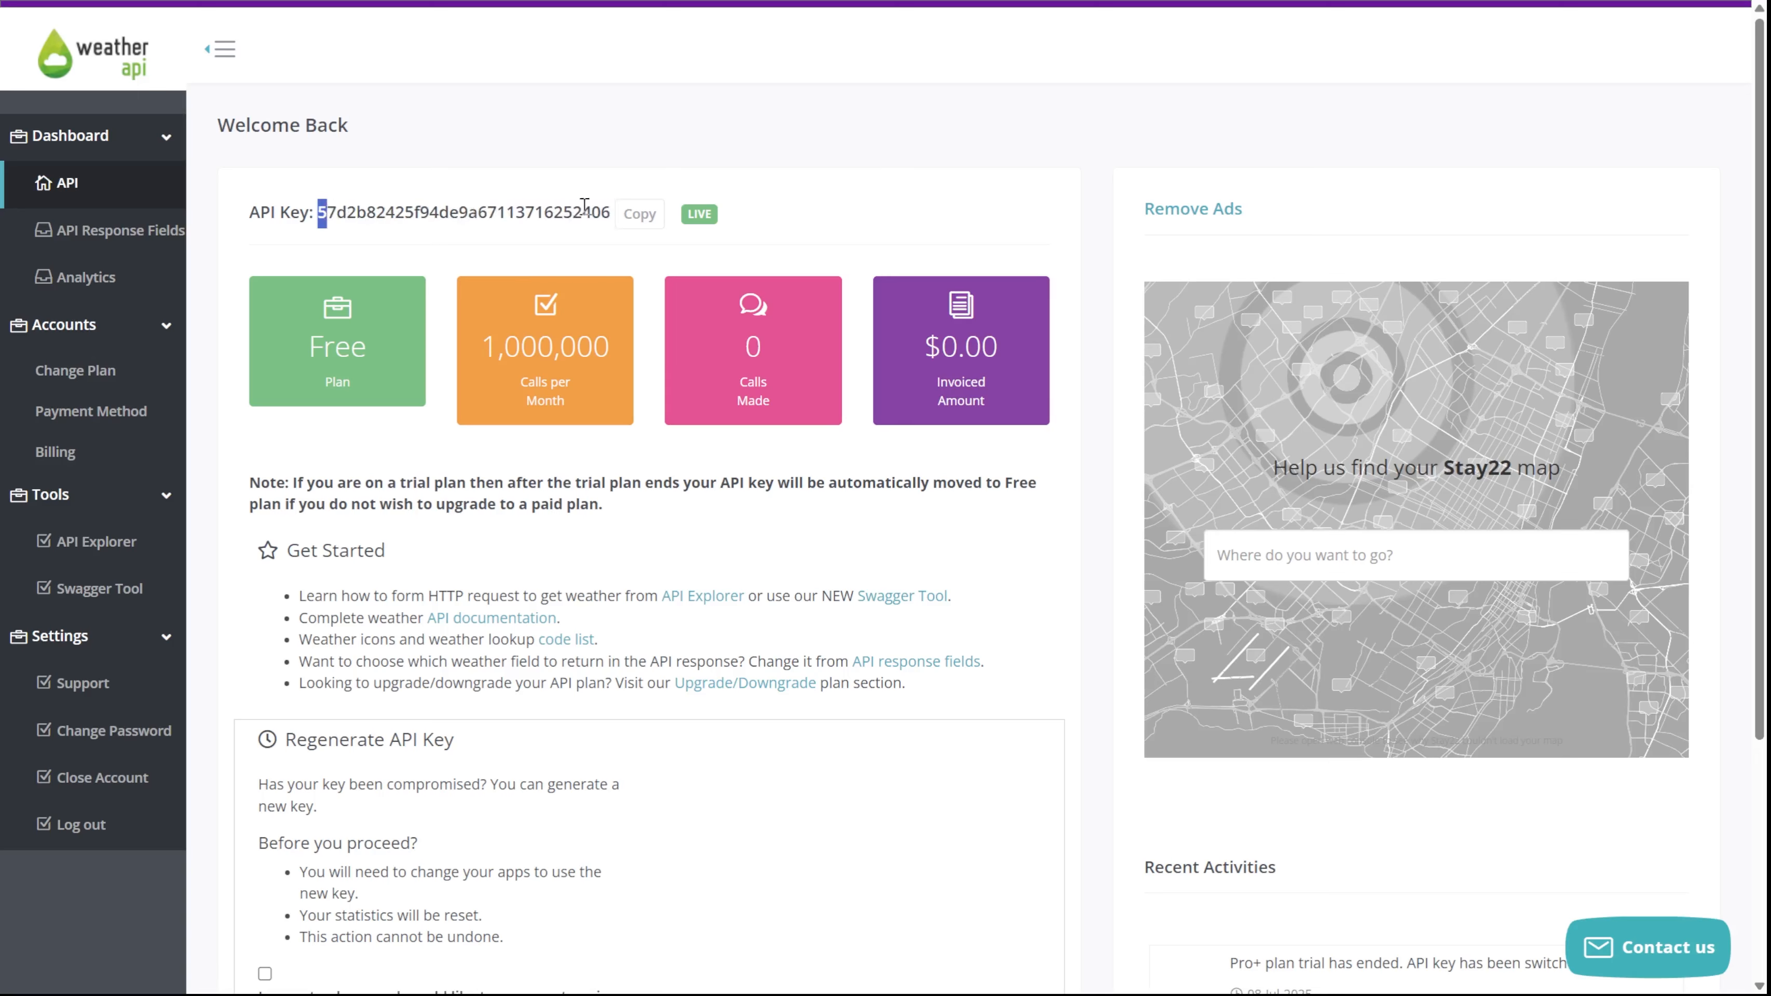
pyautogui.click(639, 214)
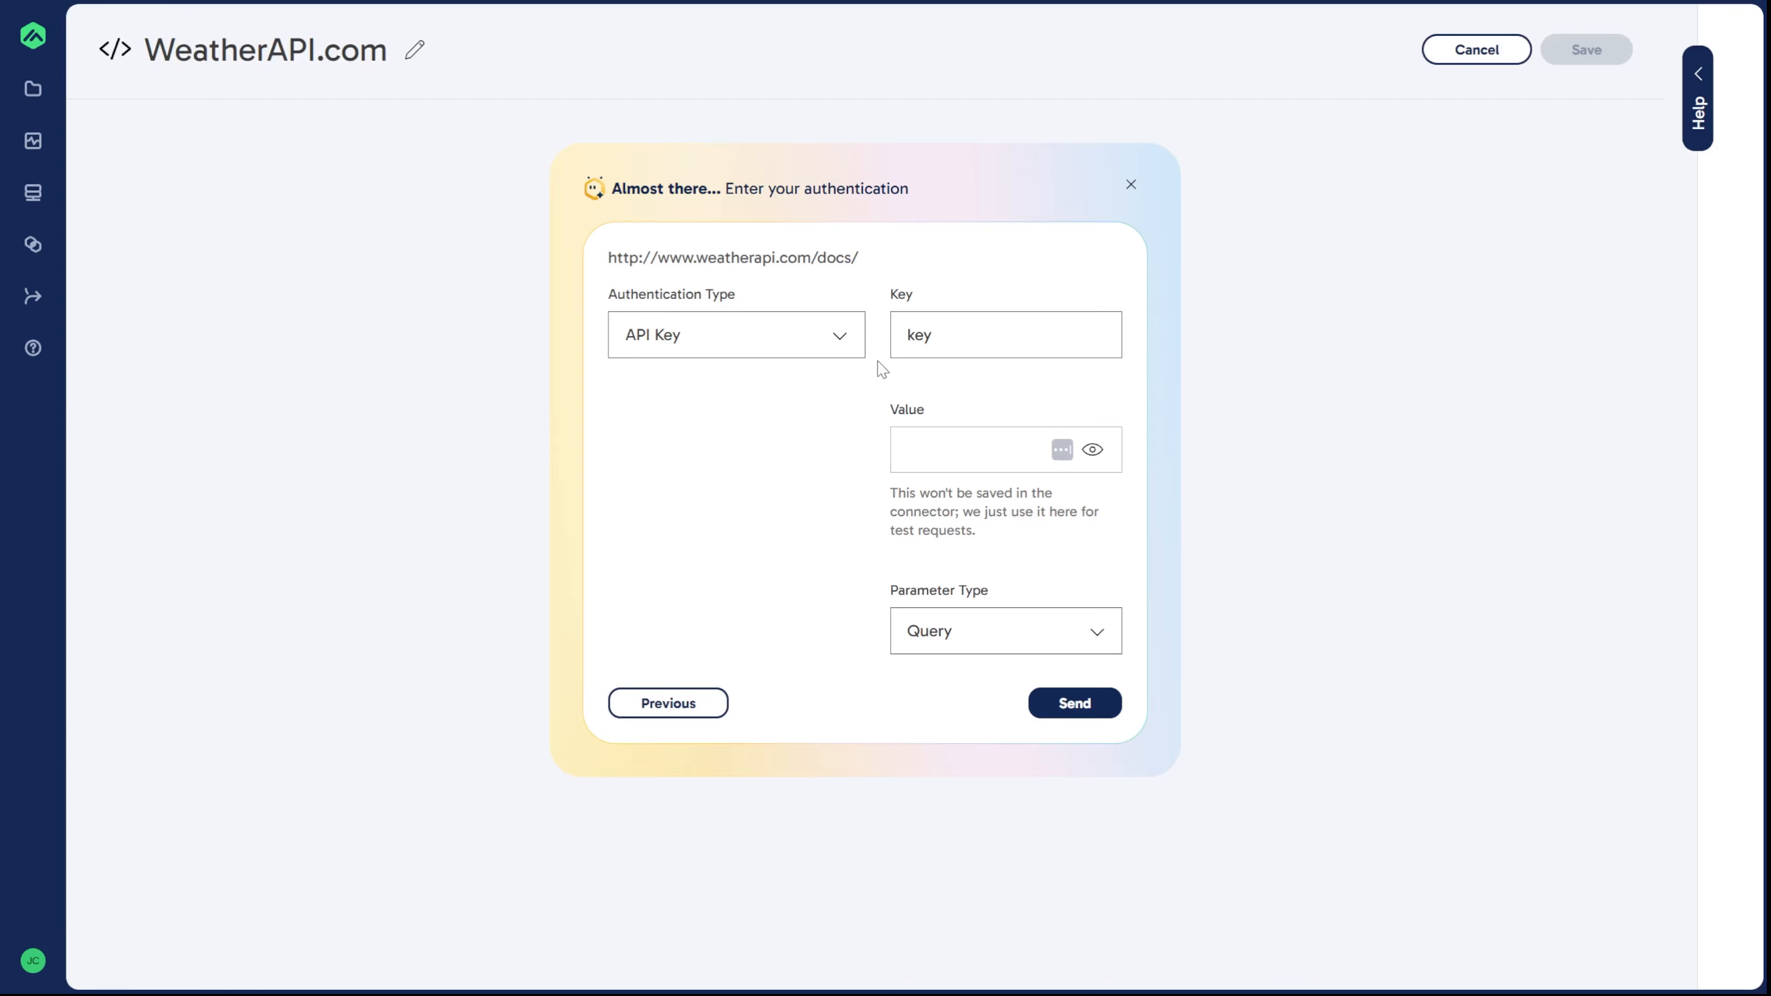
# Step: Paste the API key into the authentication Value field and send the test request
pyautogui.click(952, 453)
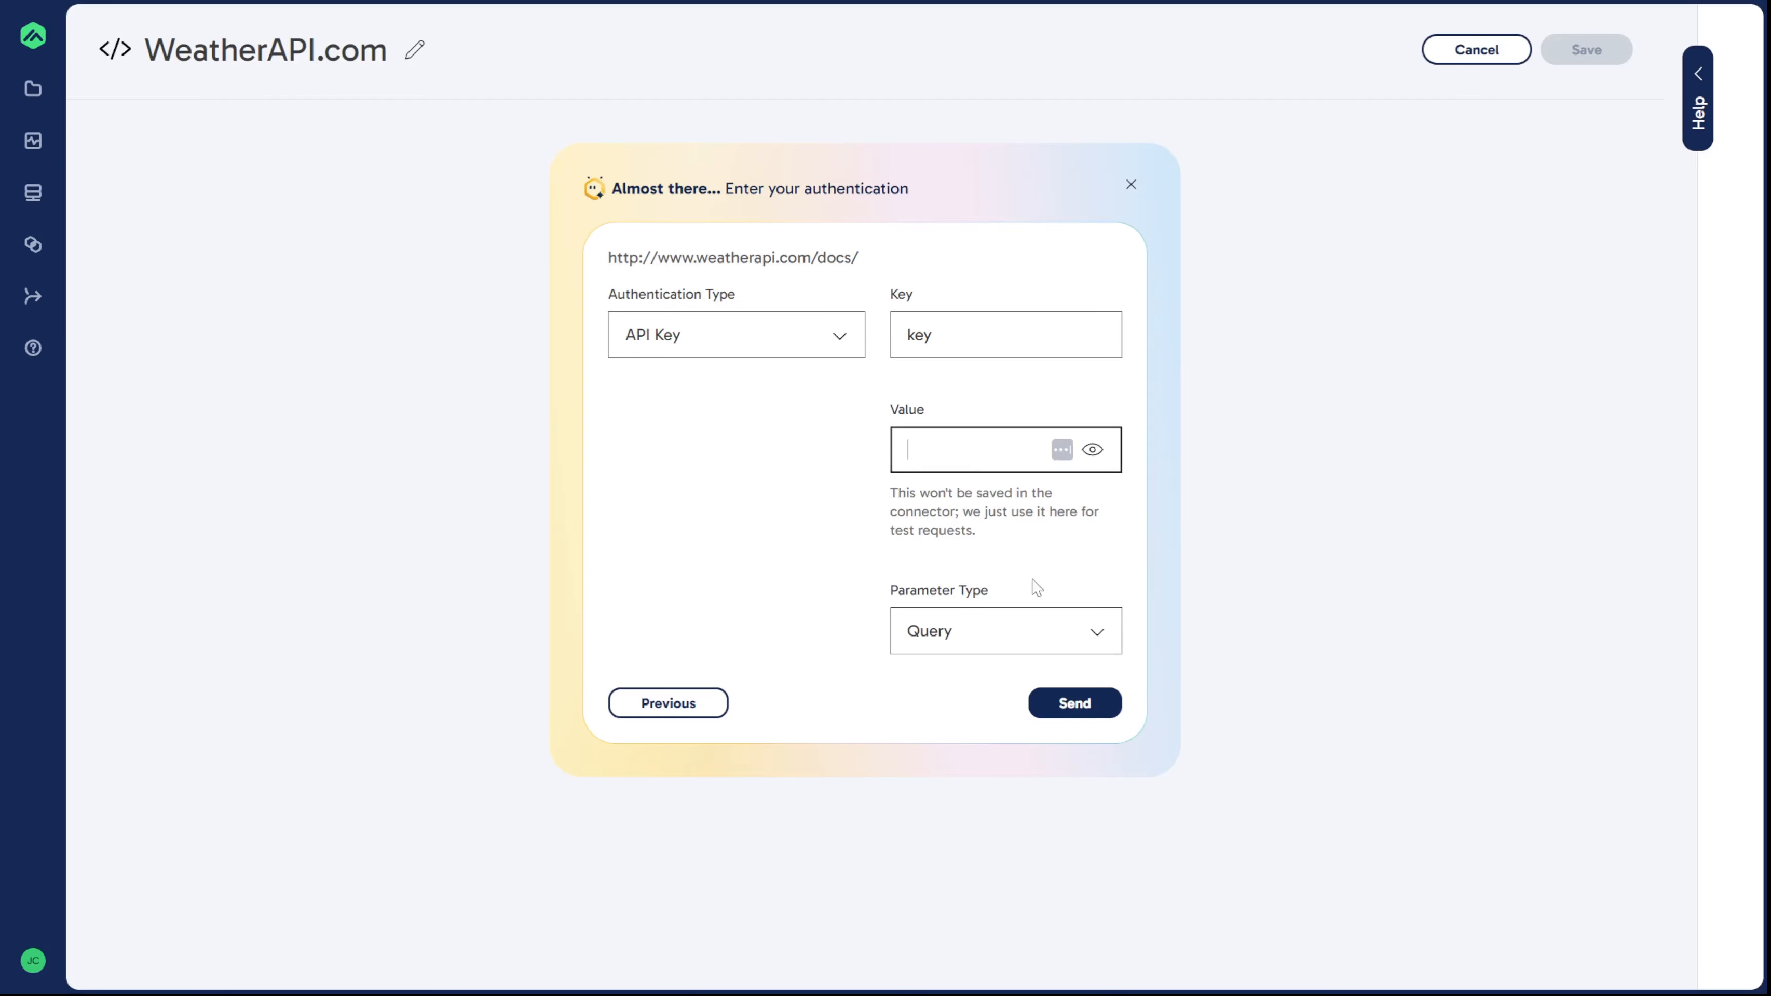
pyautogui.hotkey('ctrl', 'v')
pyautogui.click(823, 549)
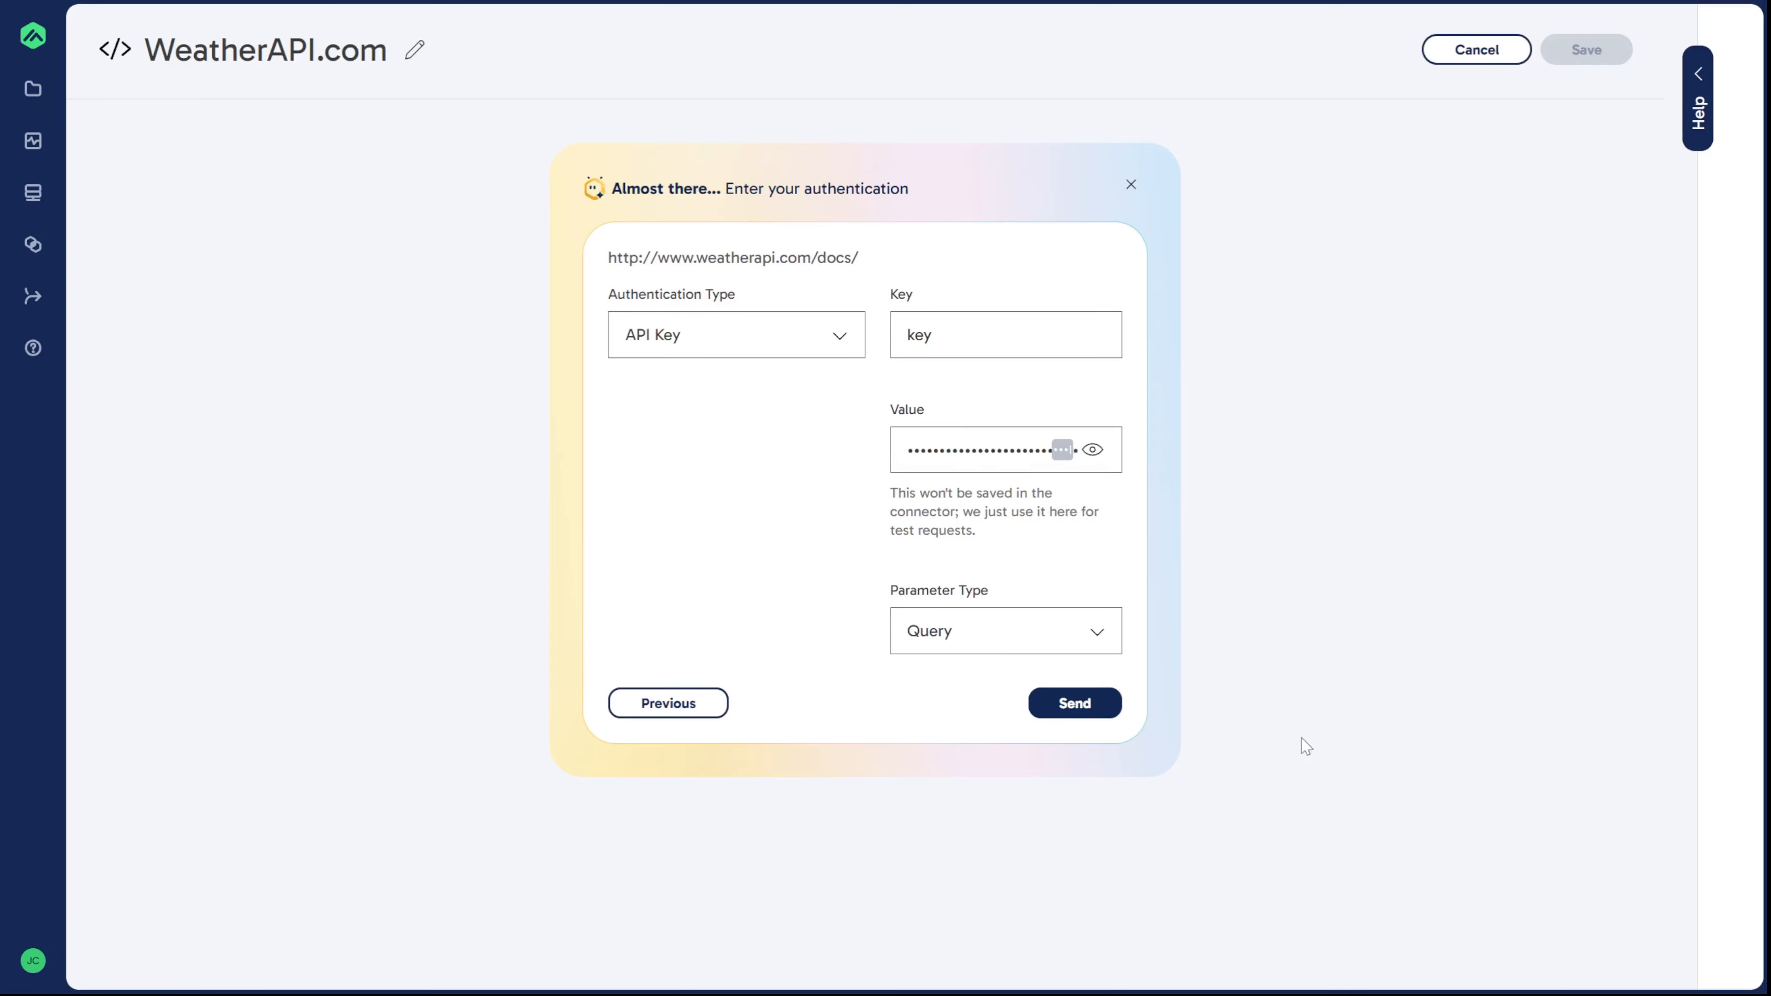
pyautogui.click(1092, 714)
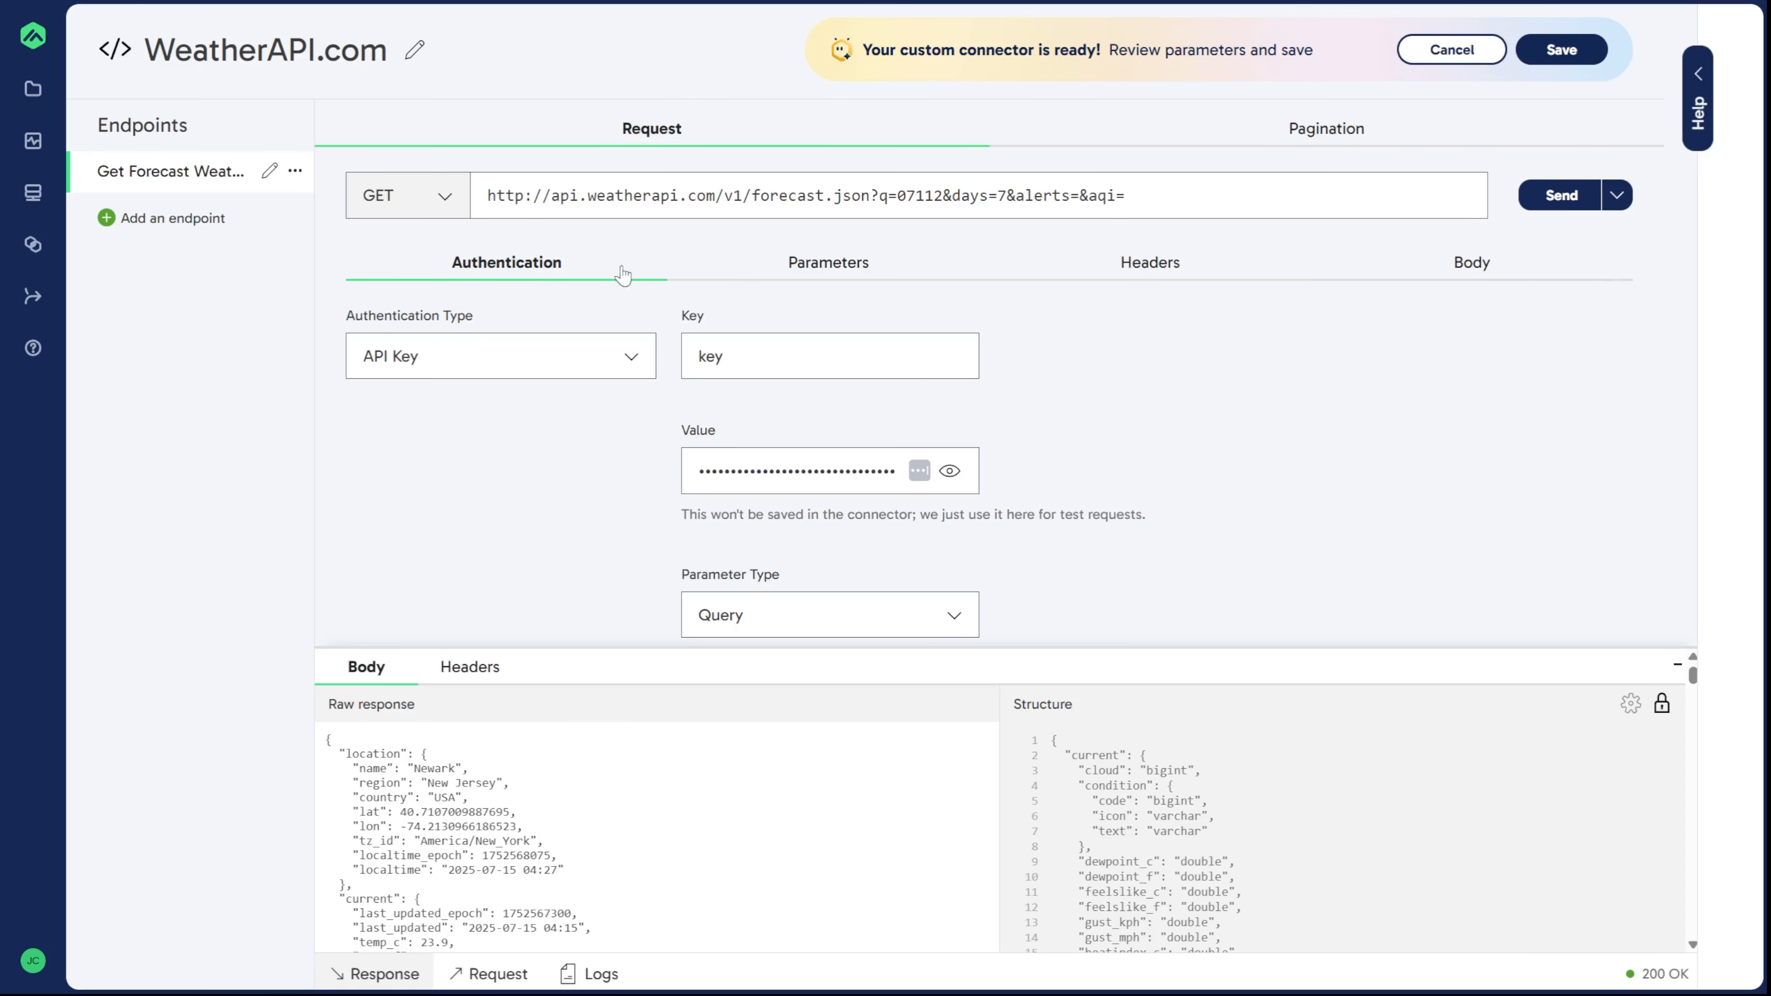
# Step: Delete the aqi and alerts query parameters, then save the connector
pyautogui.click(843, 263)
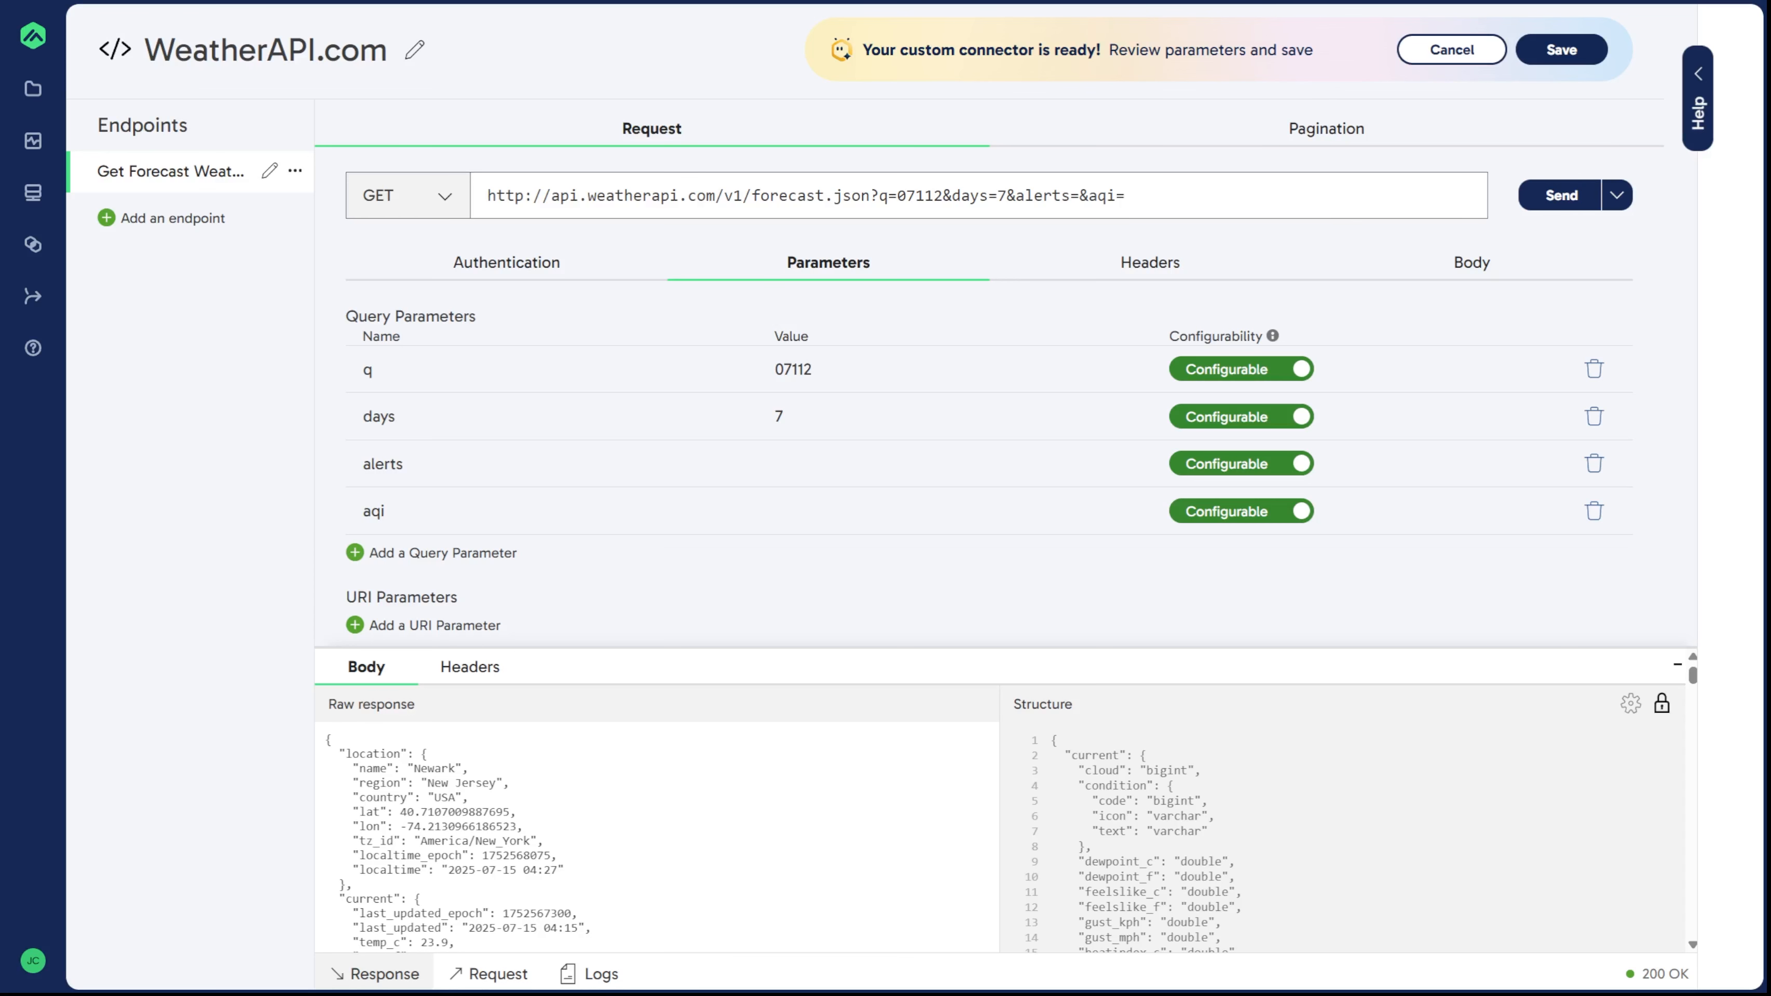
pyautogui.click(1593, 511)
pyautogui.click(1594, 464)
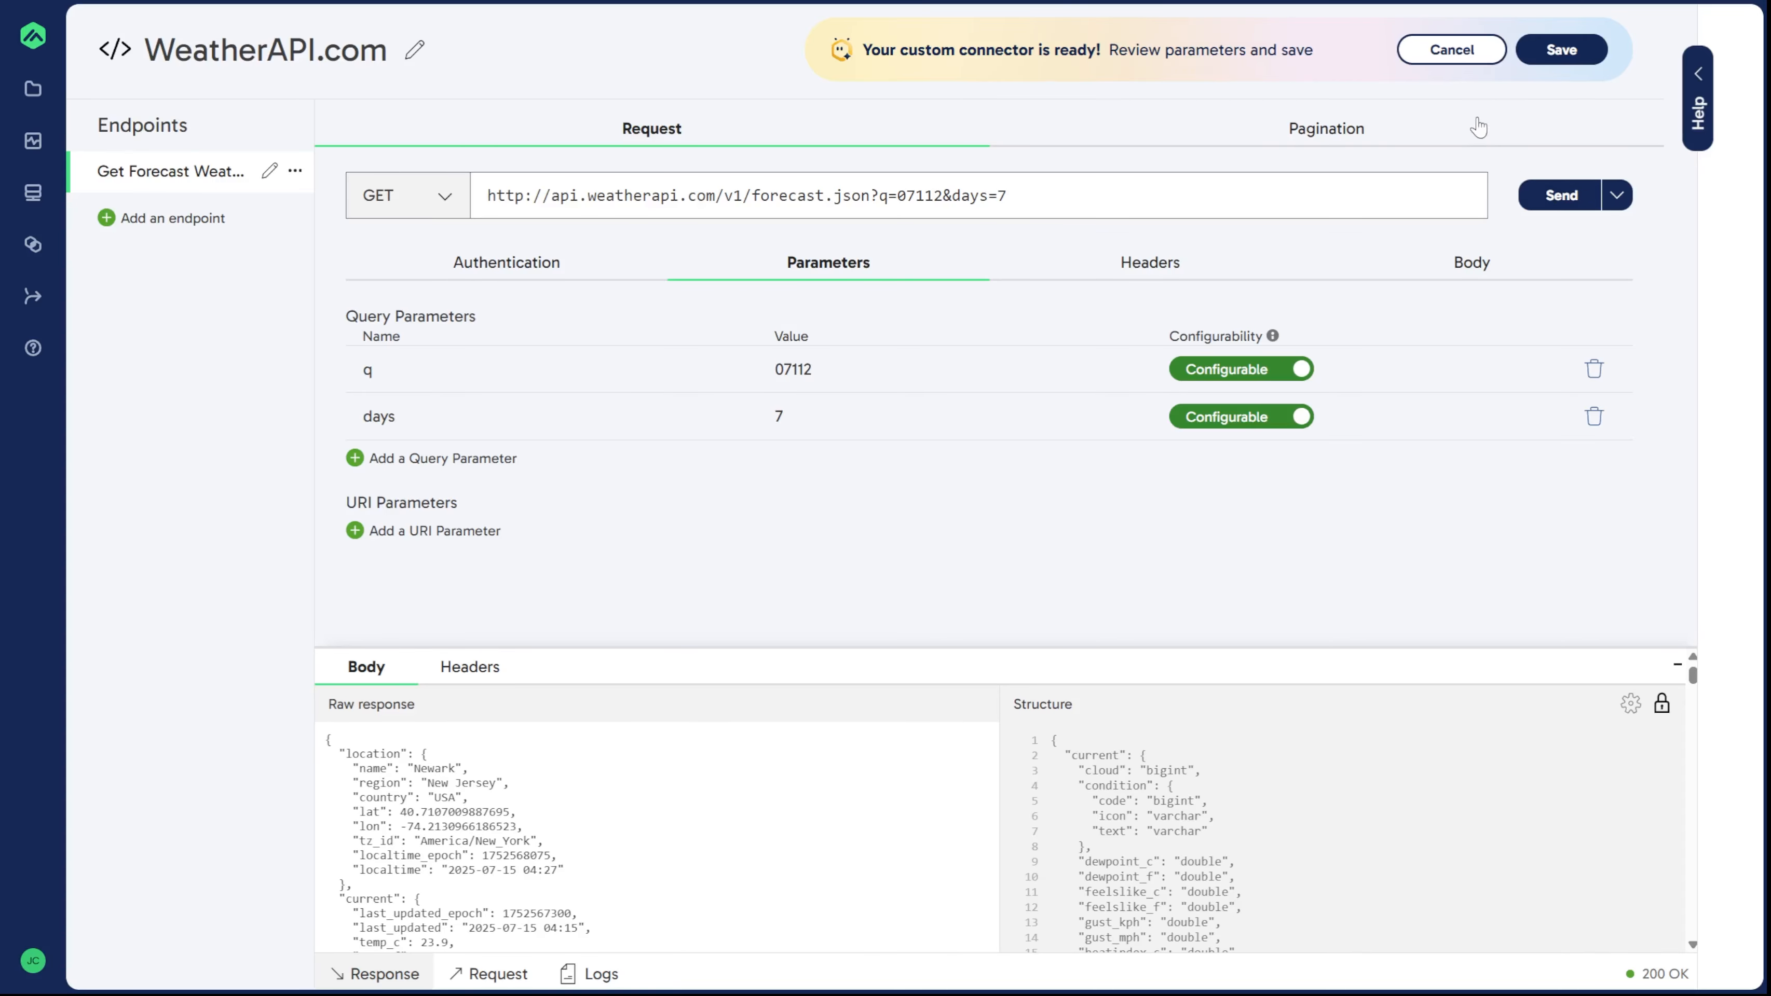
pyautogui.click(1556, 57)
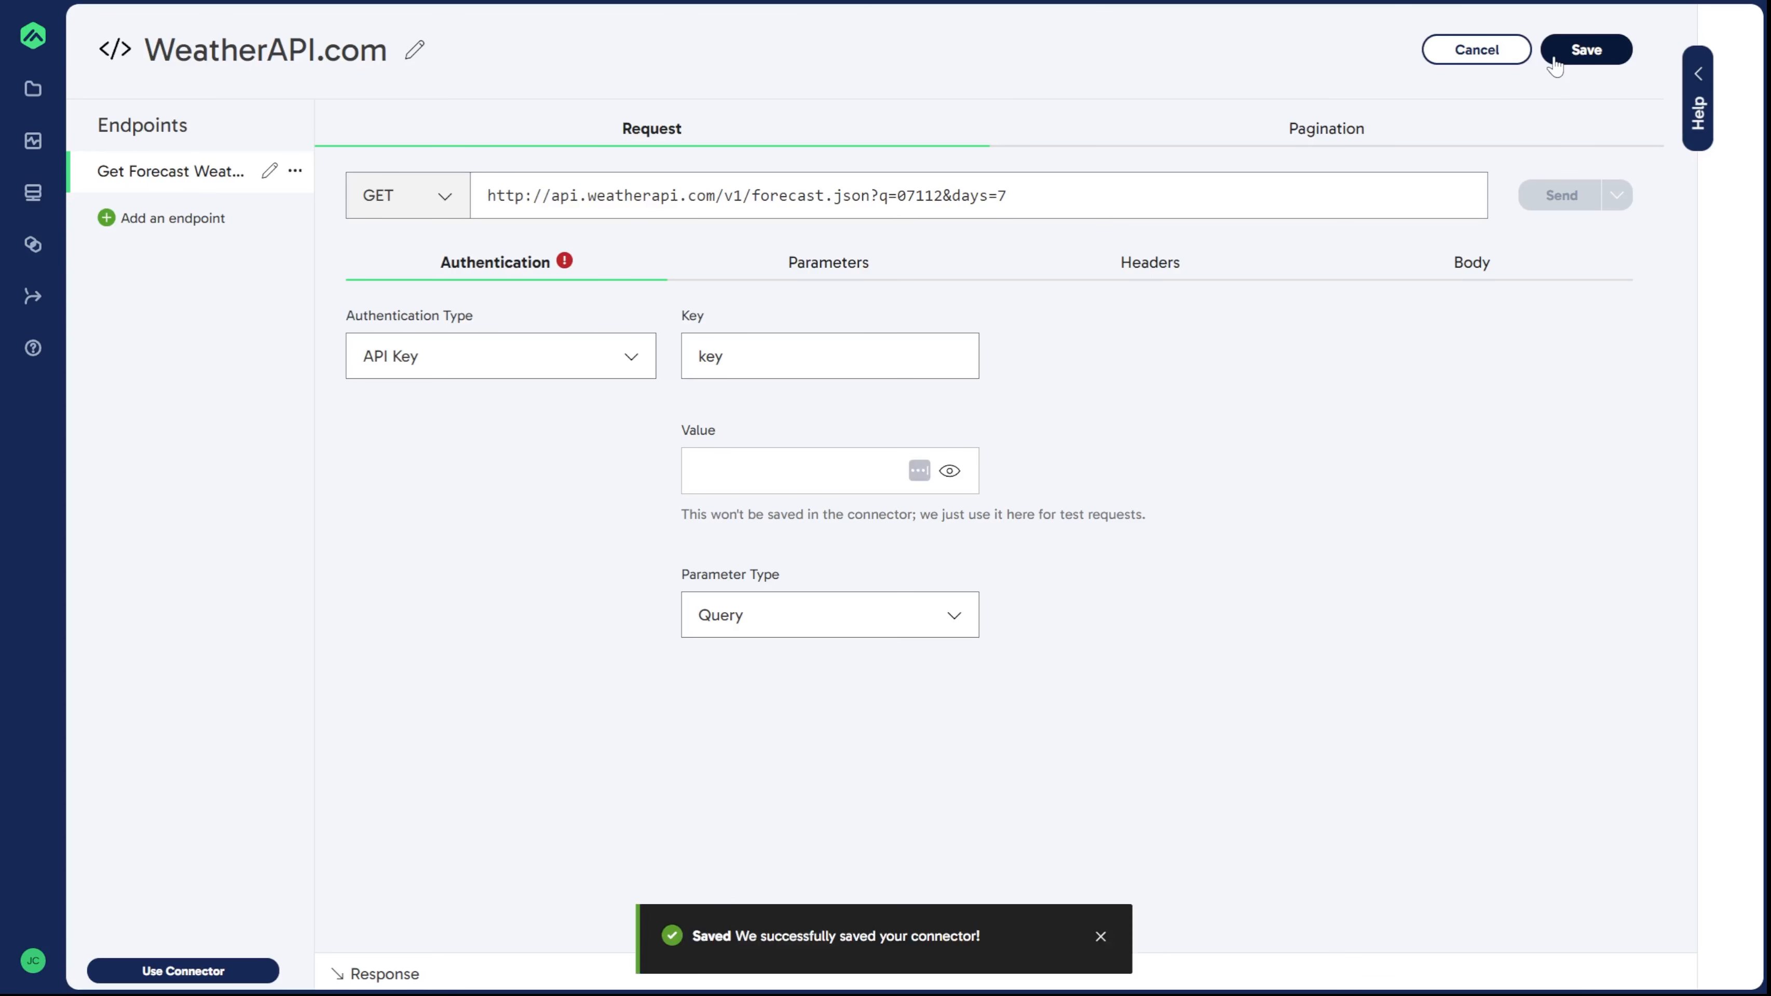
pyautogui.click(1101, 937)
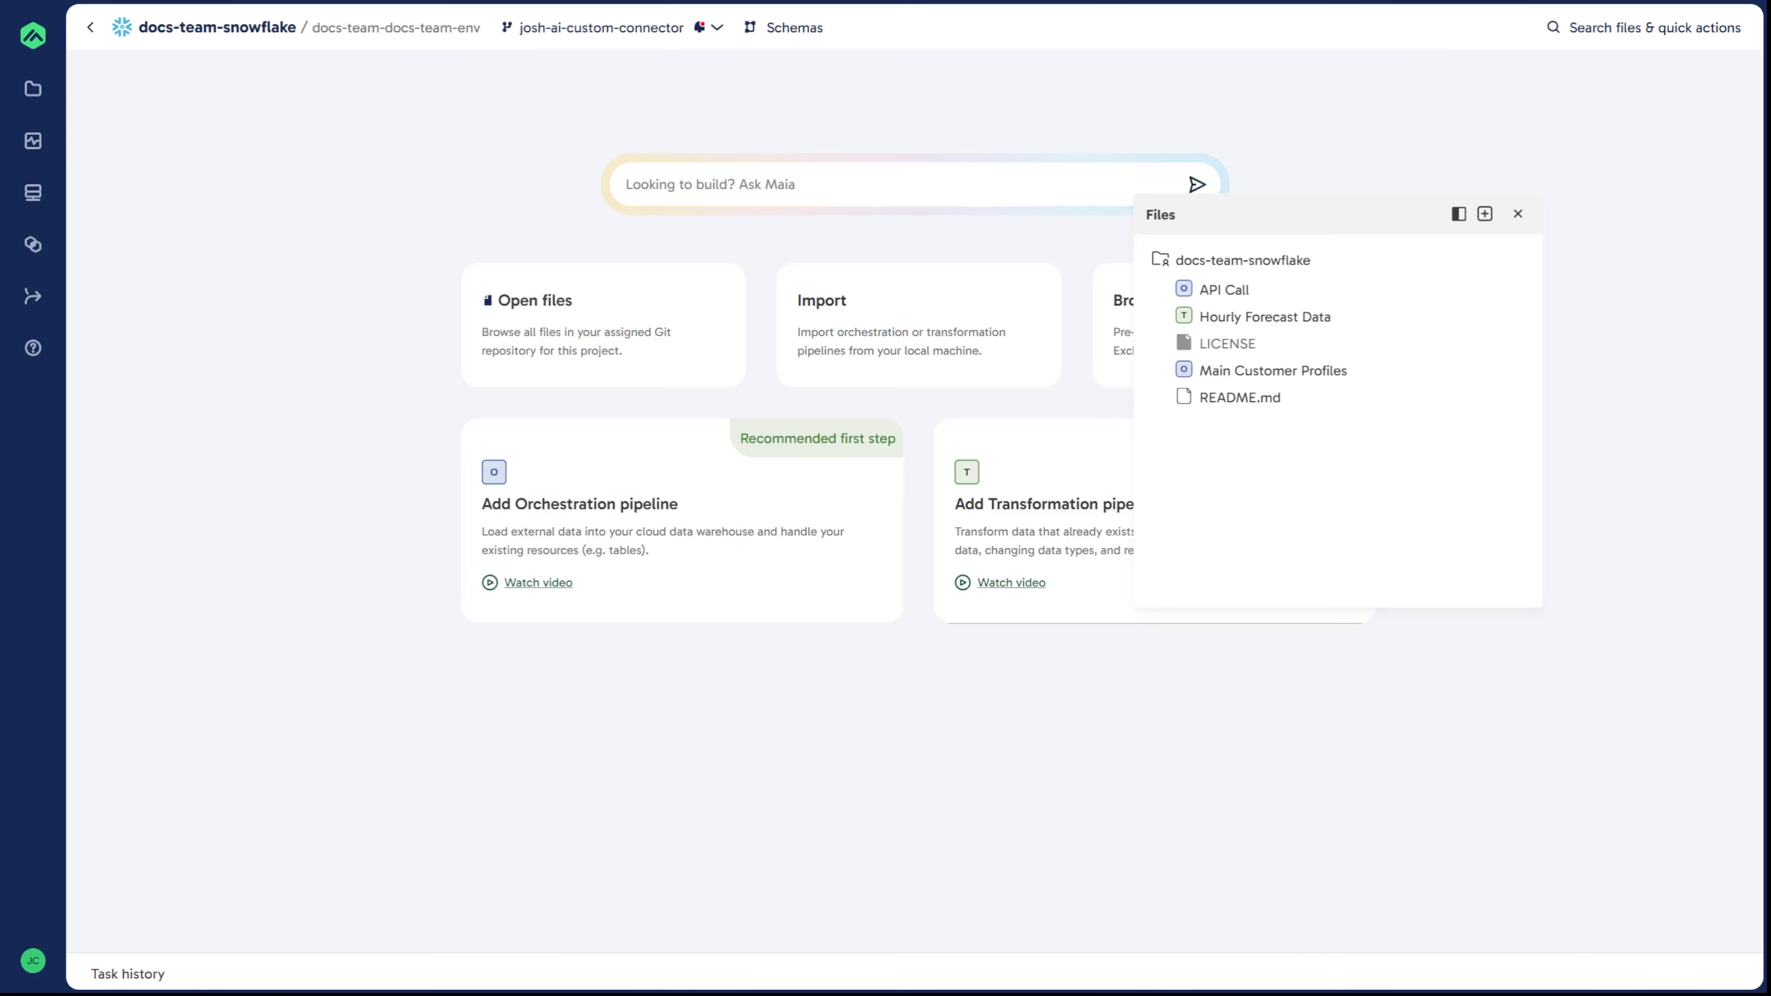
# Step: Open the API Call pipeline and sample the WeatherAPI.com component's data, previewing the returned cell
pyautogui.click(1331, 375)
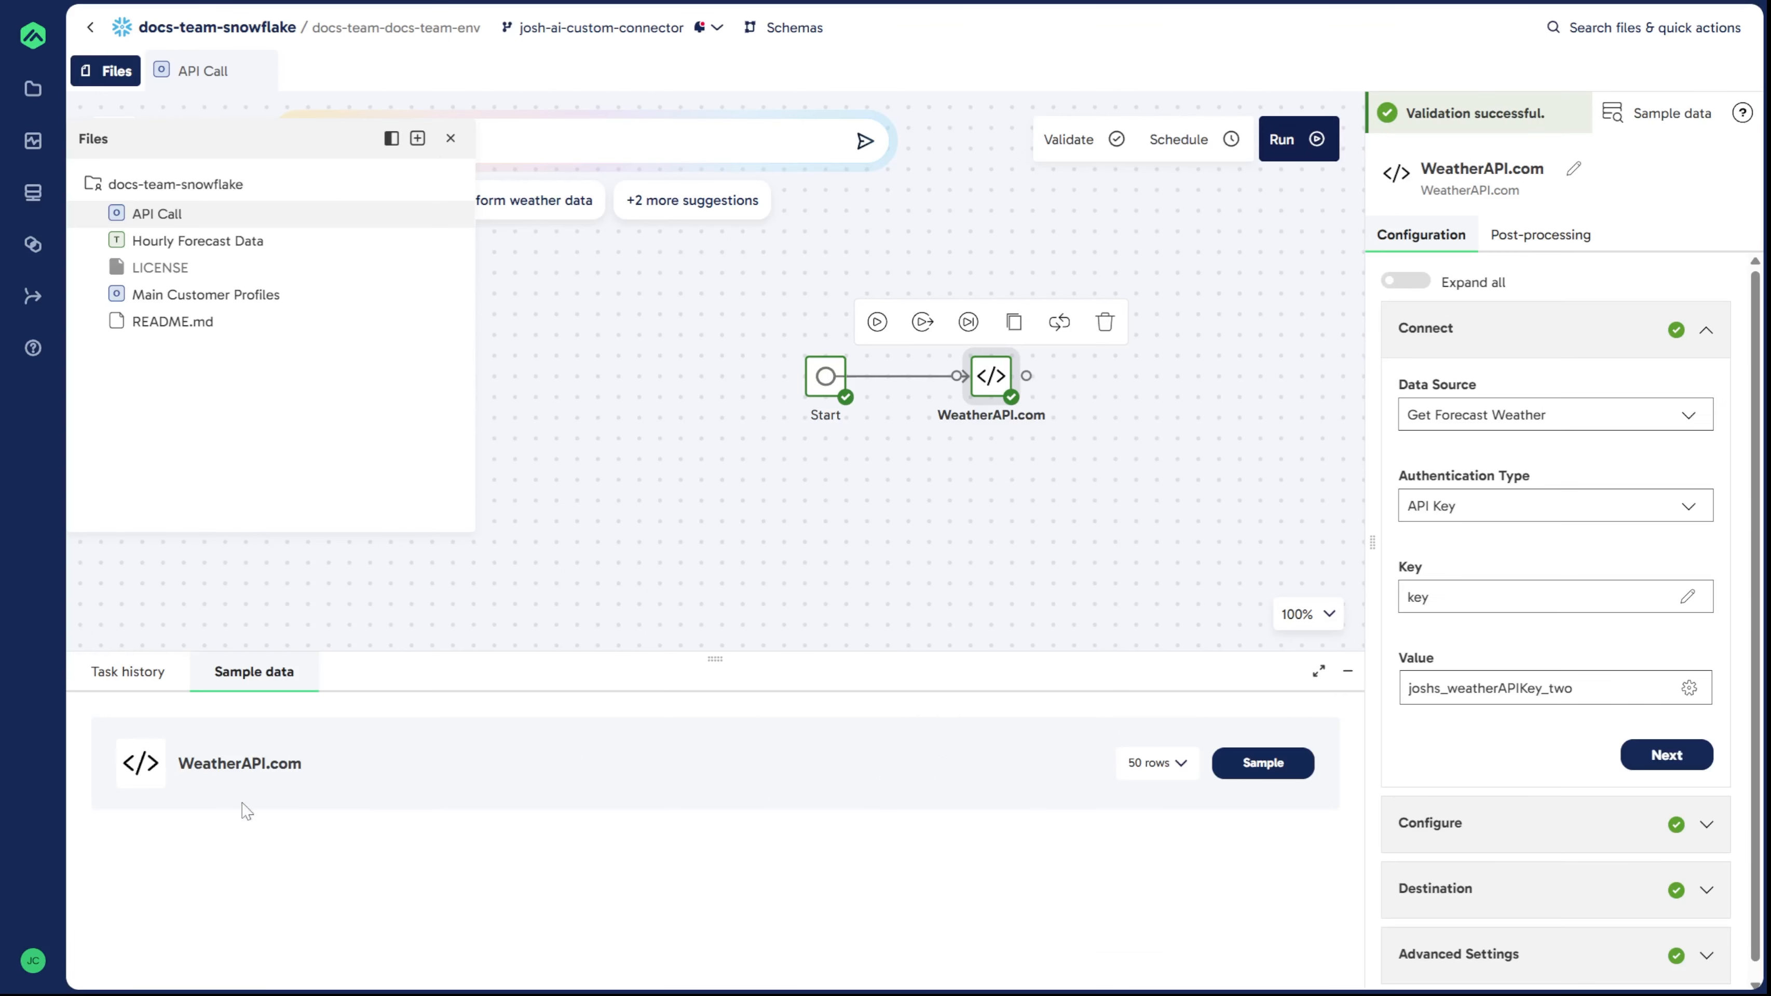
pyautogui.click(1263, 764)
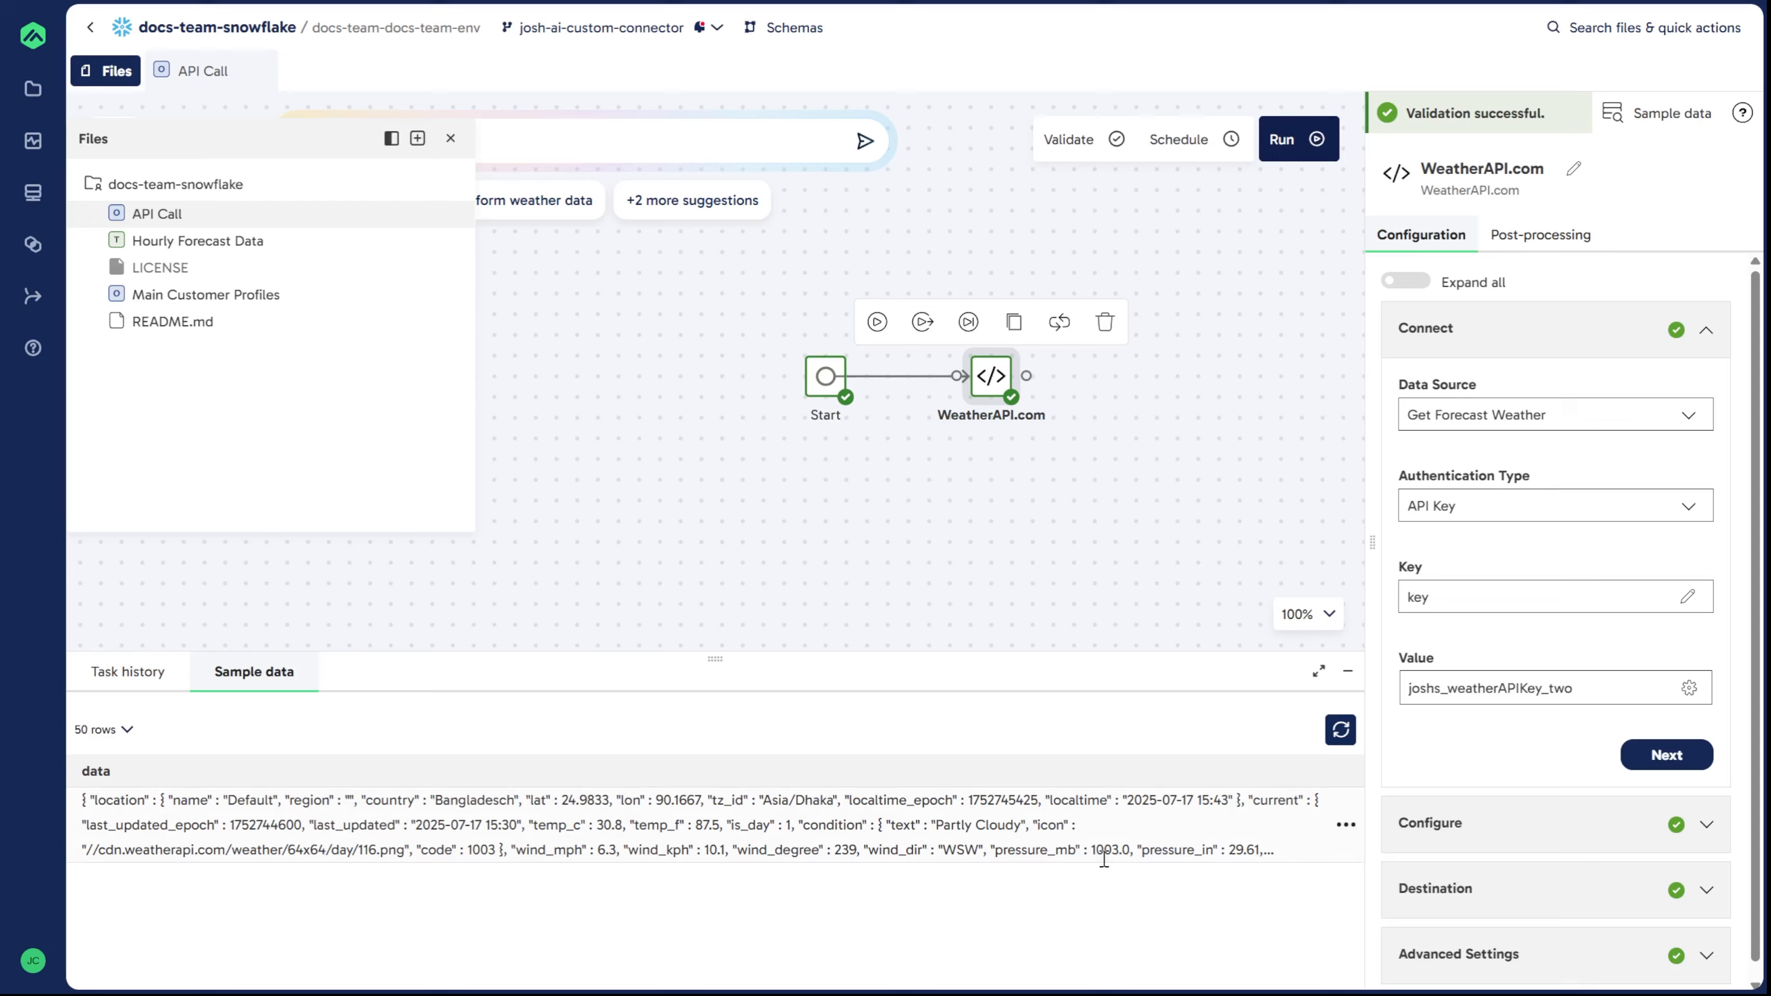
pyautogui.click(1344, 825)
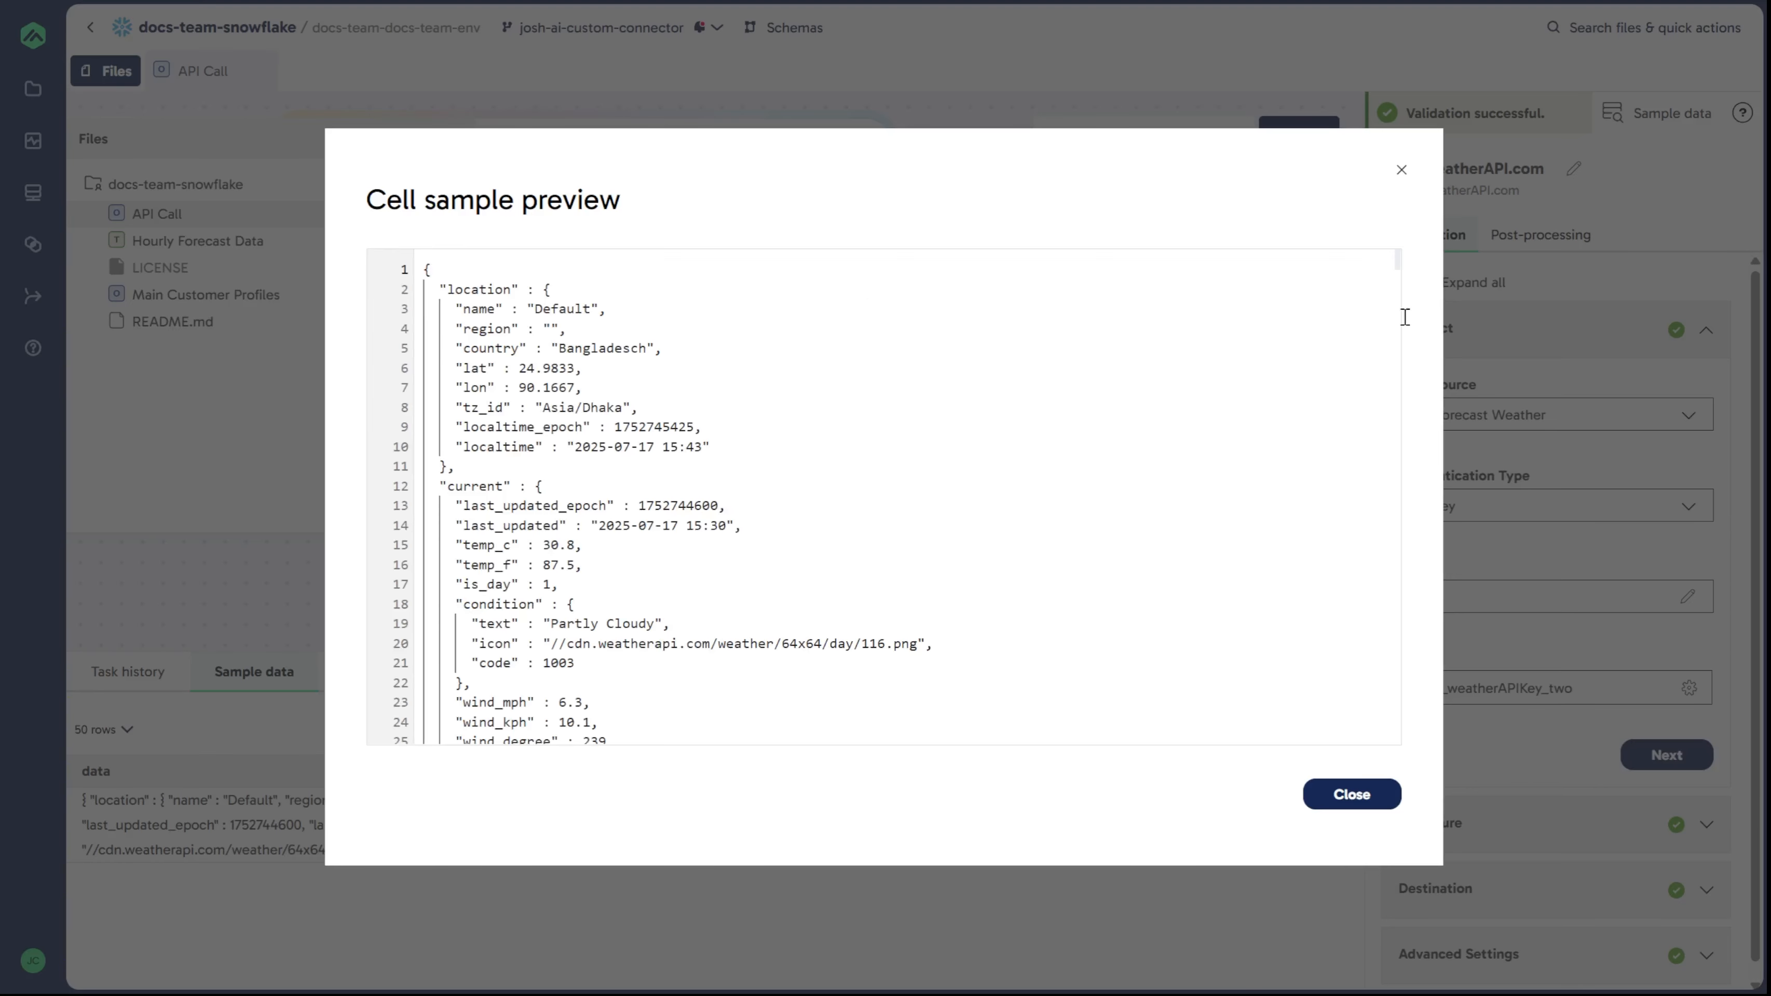
pyautogui.scroll(-3, 1396, 261)
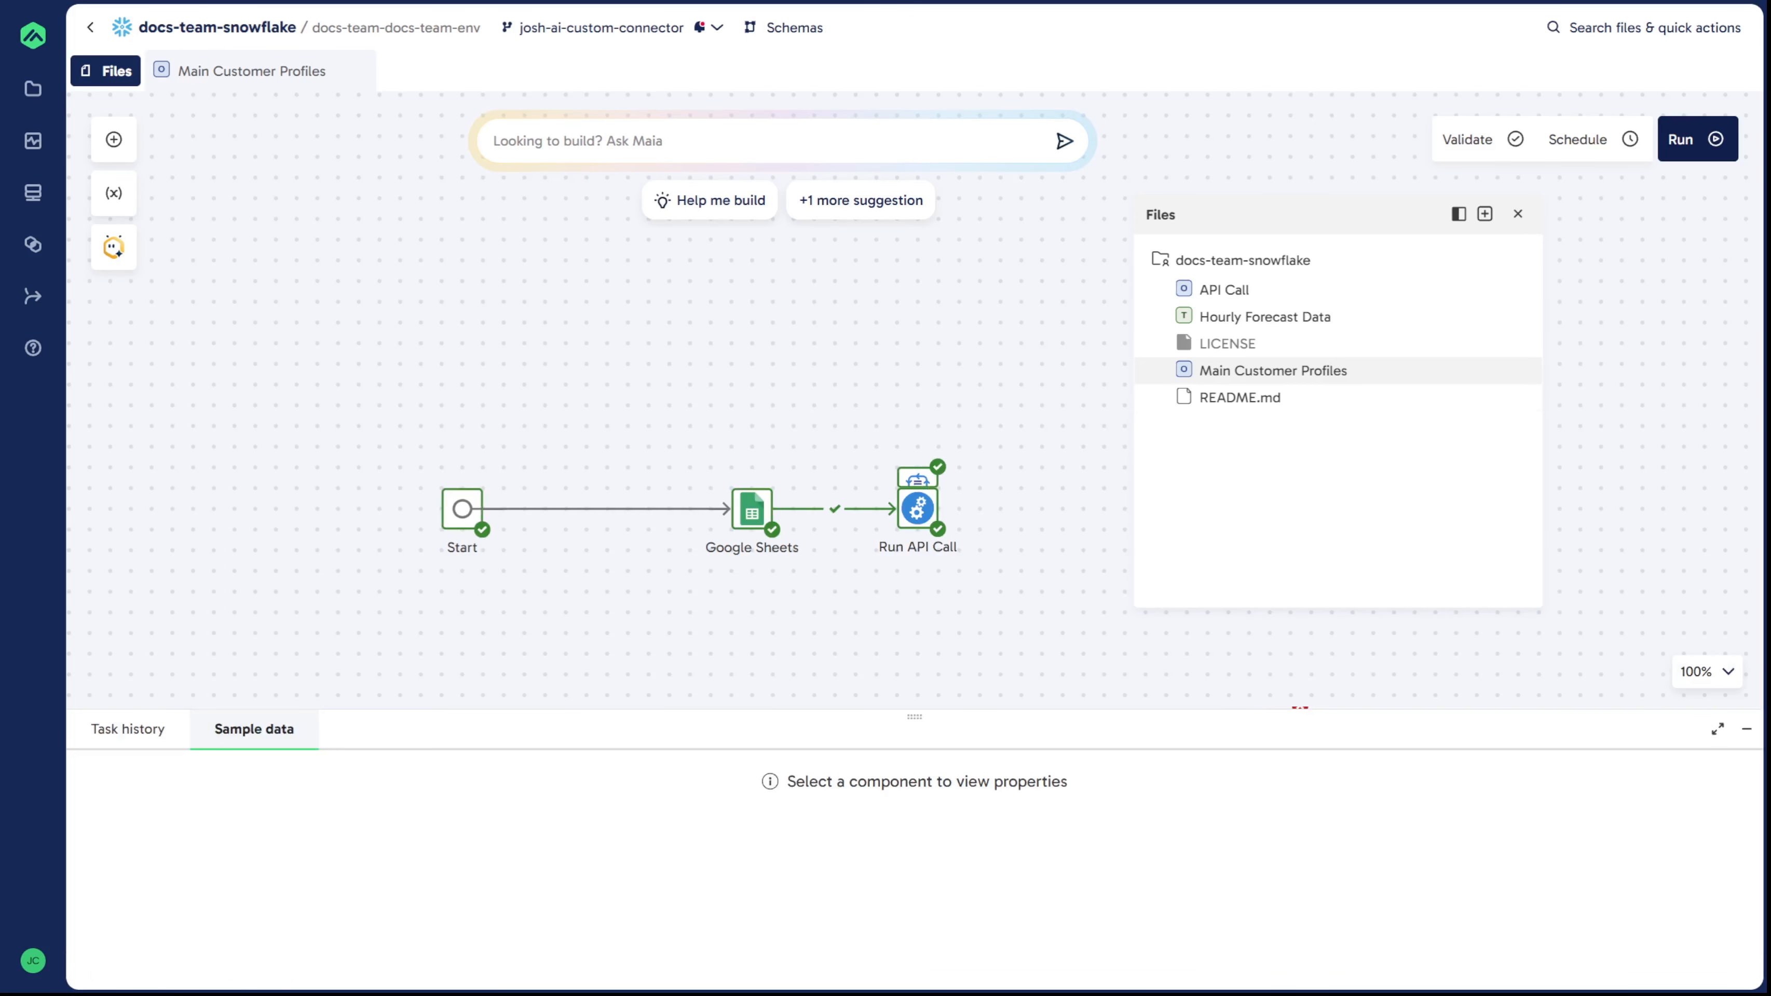
# Step: Sample the Google Sheets component's data in the Main Customer Profiles pipeline
pyautogui.click(756, 518)
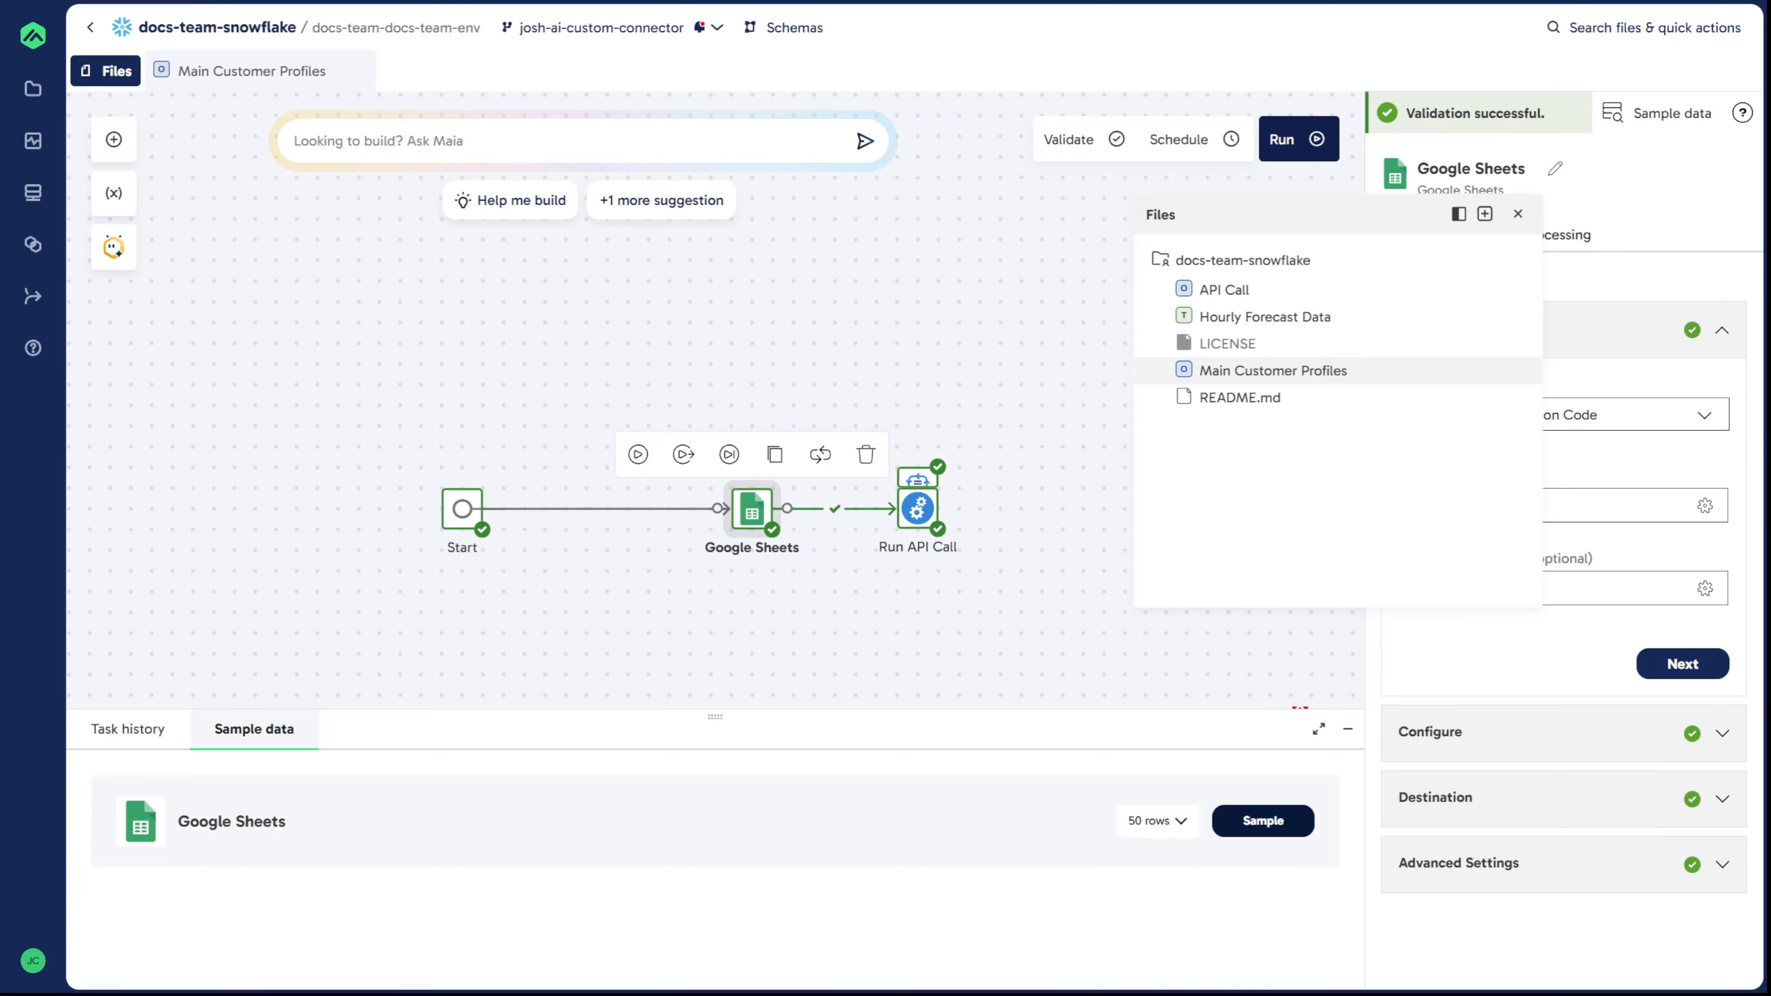
pyautogui.click(1262, 821)
pyautogui.moveTo(872, 713); pyautogui.dragTo(868, 579)
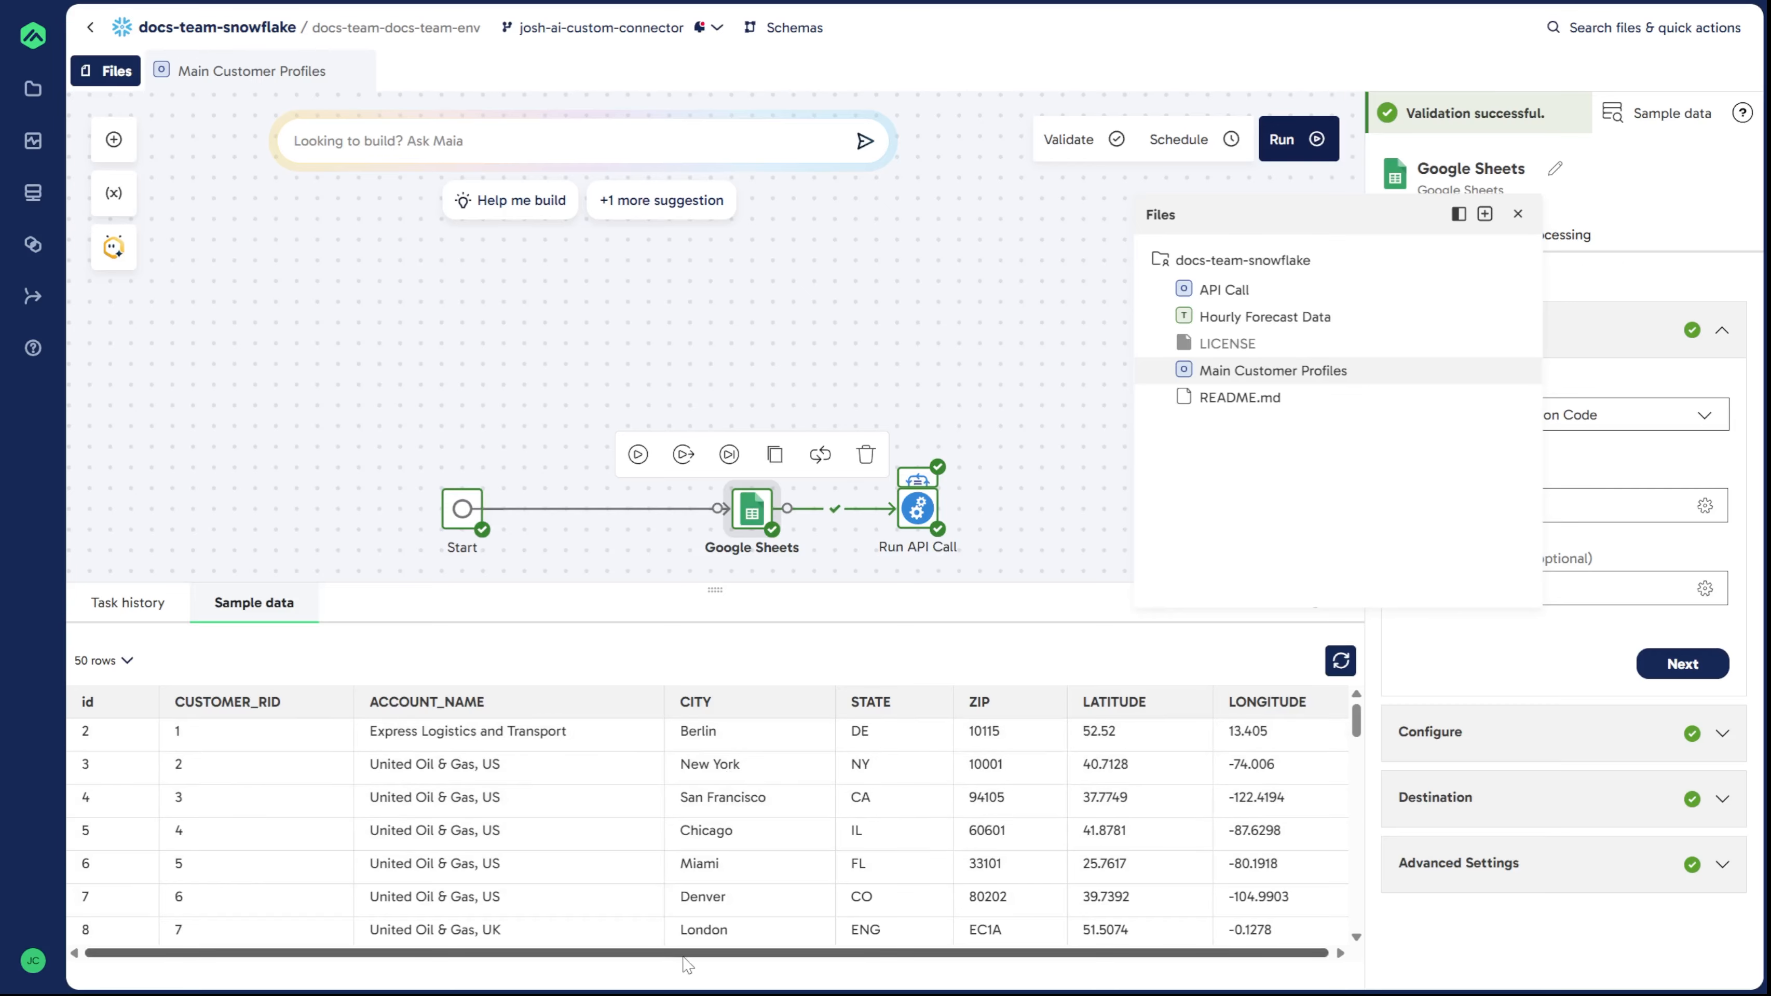
pyautogui.moveTo(683, 958); pyautogui.dragTo(760, 960)
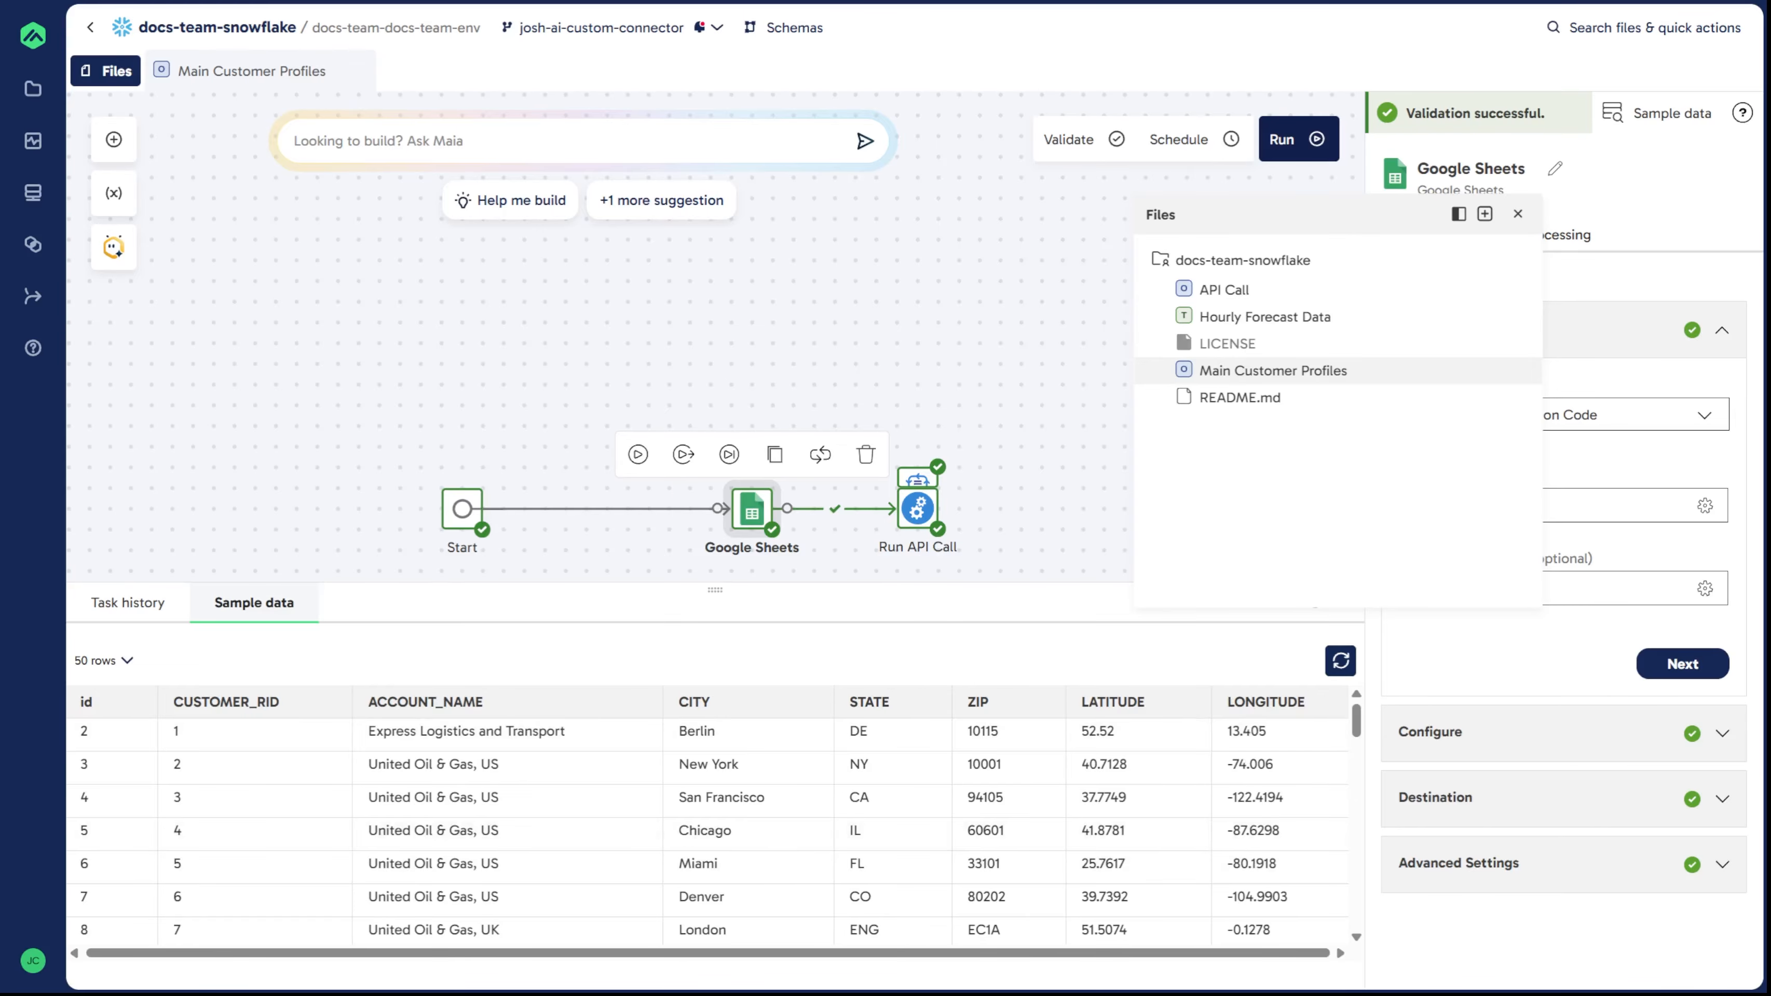
# Step: Select the Run API Call table iterator to review its configuration
pyautogui.click(1023, 530)
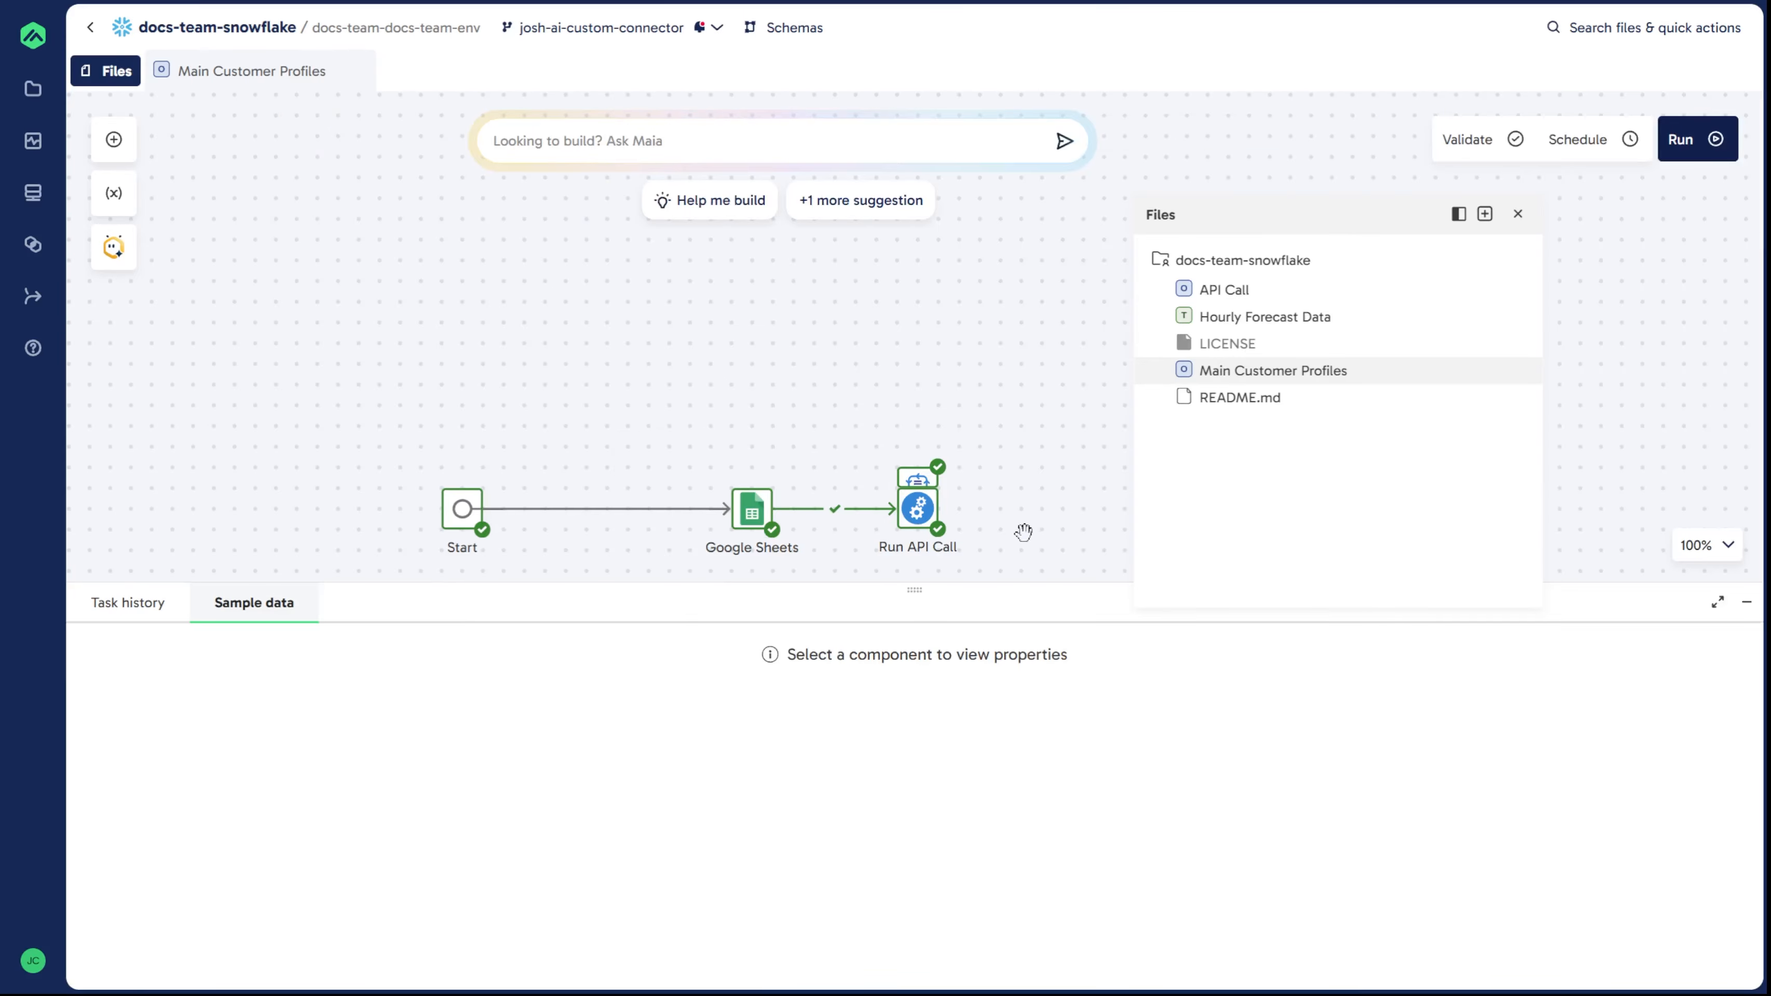
pyautogui.click(914, 480)
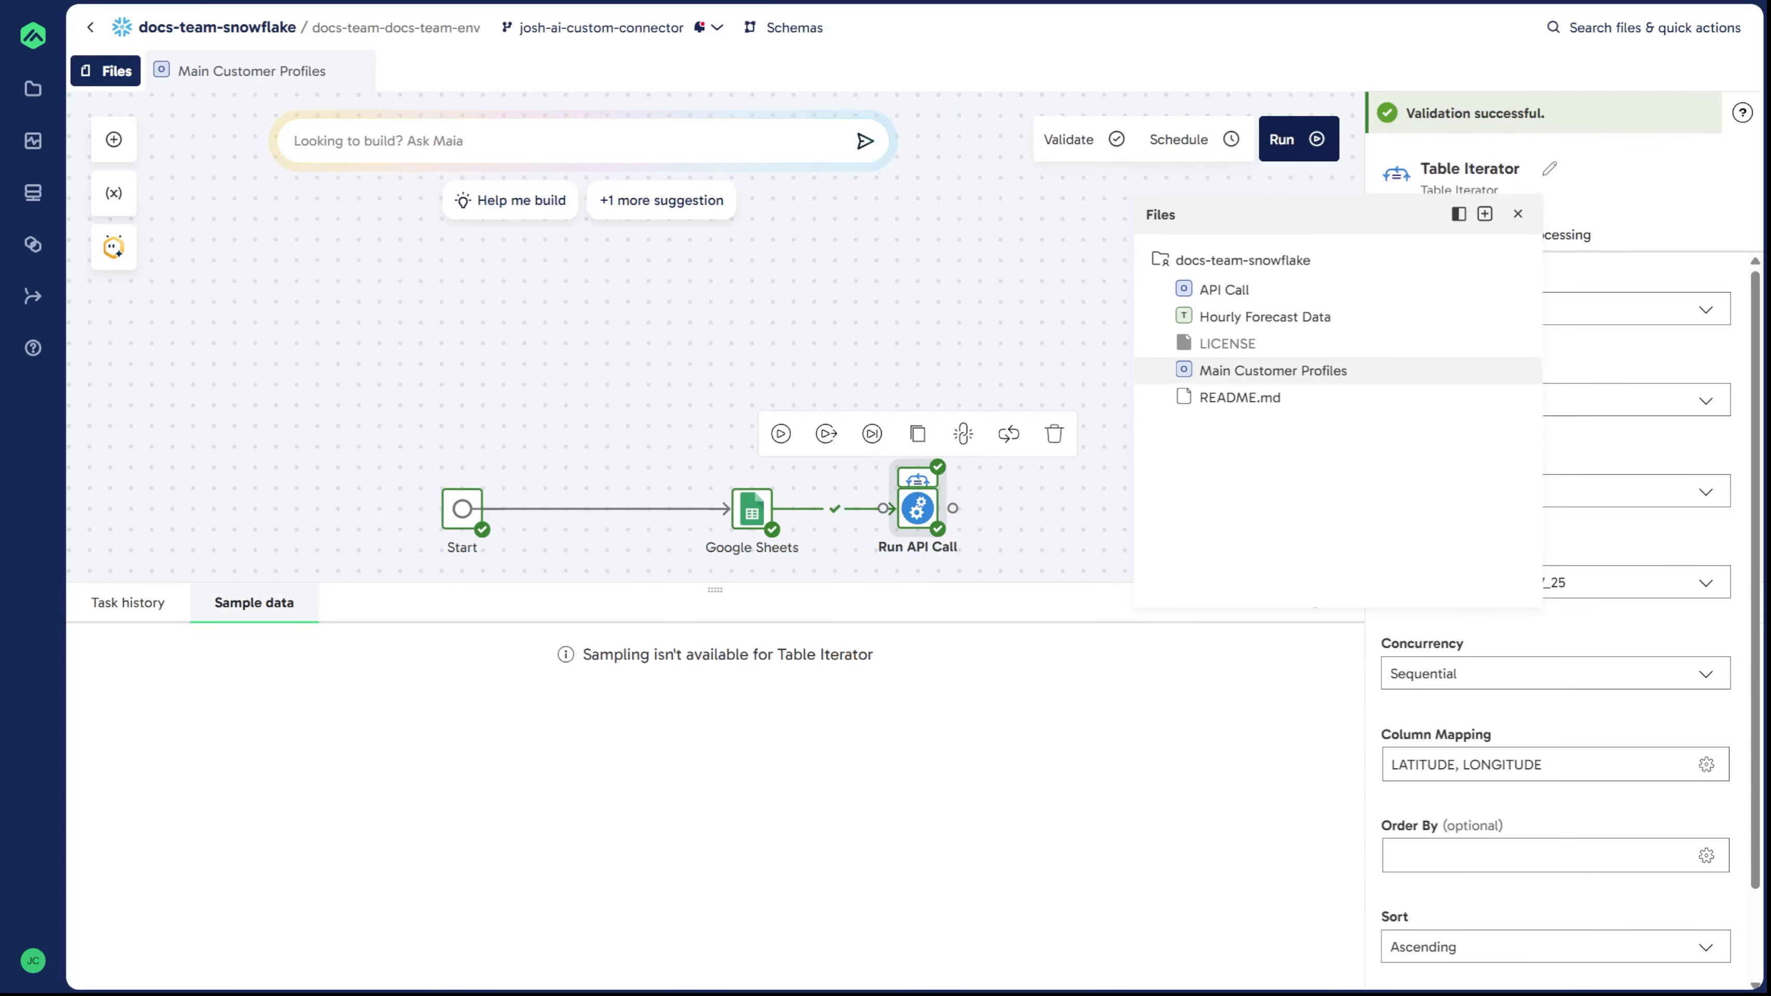
pyautogui.moveTo(1312, 202); pyautogui.dragTo(244, 125)
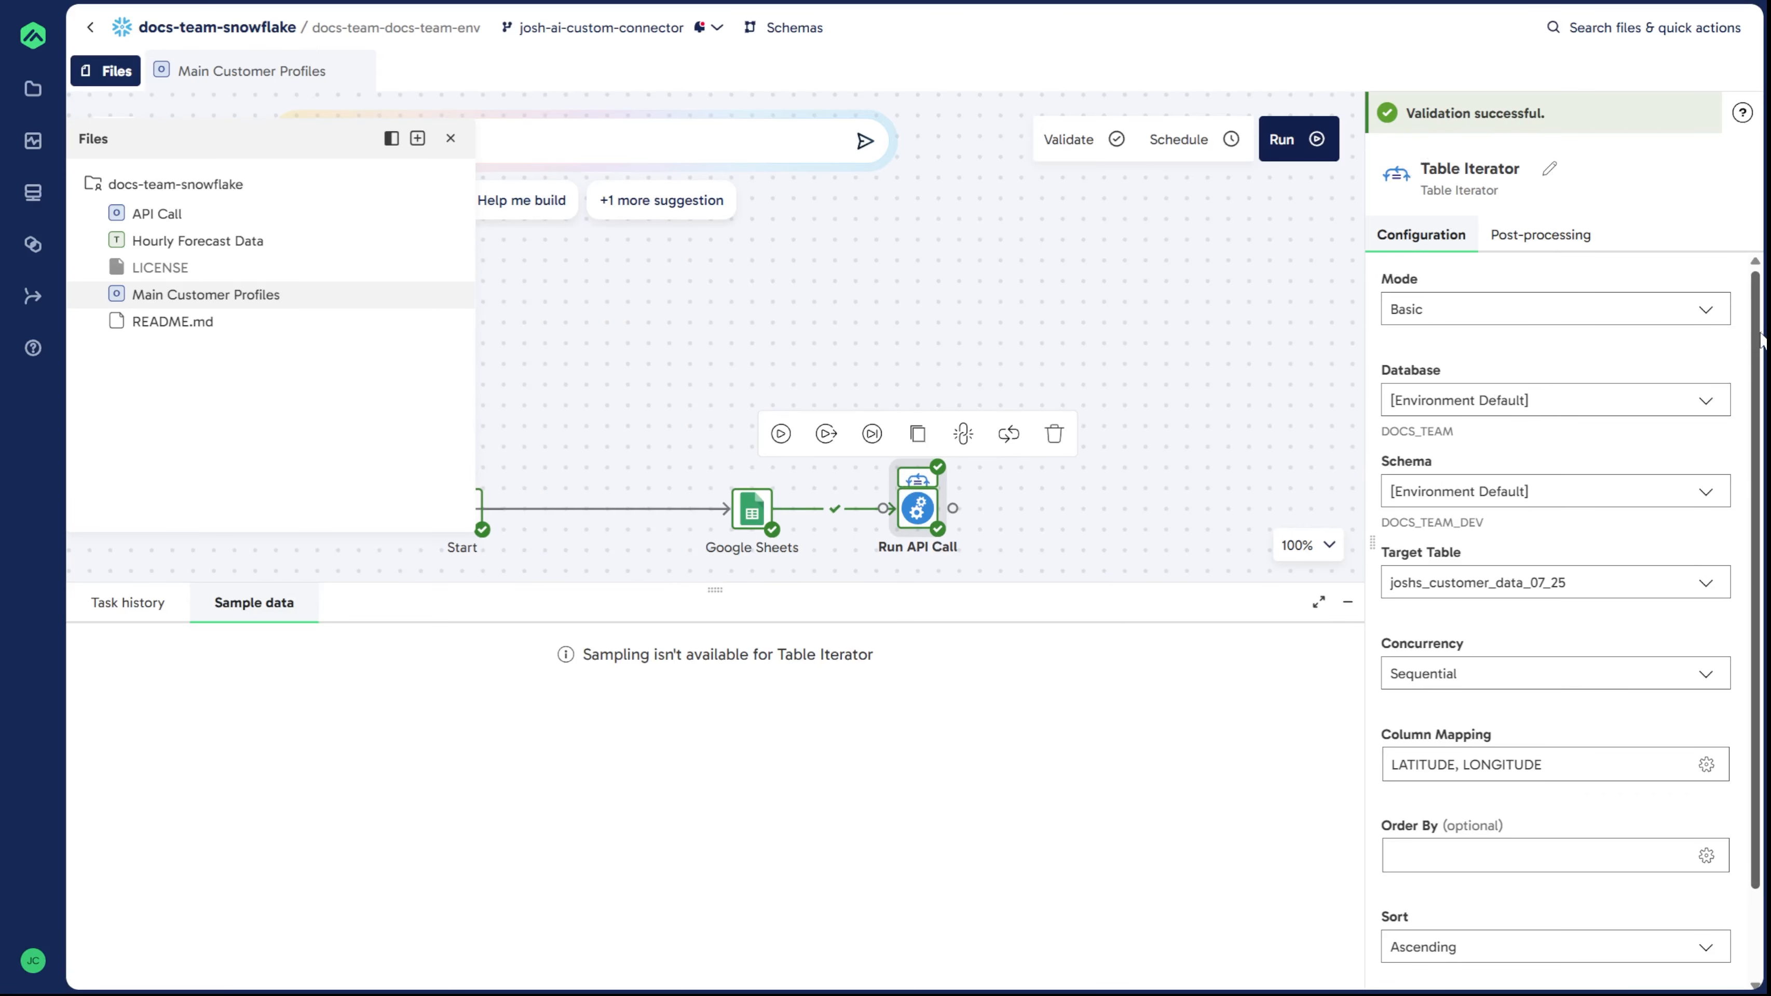
# Step: Review the iterator's column mapping of LATITUDE and LONGITUDE to the lat and longvar variables
pyautogui.scroll(-2, 1756, 339)
pyautogui.moveTo(1755, 403); pyautogui.dragTo(1755, 427)
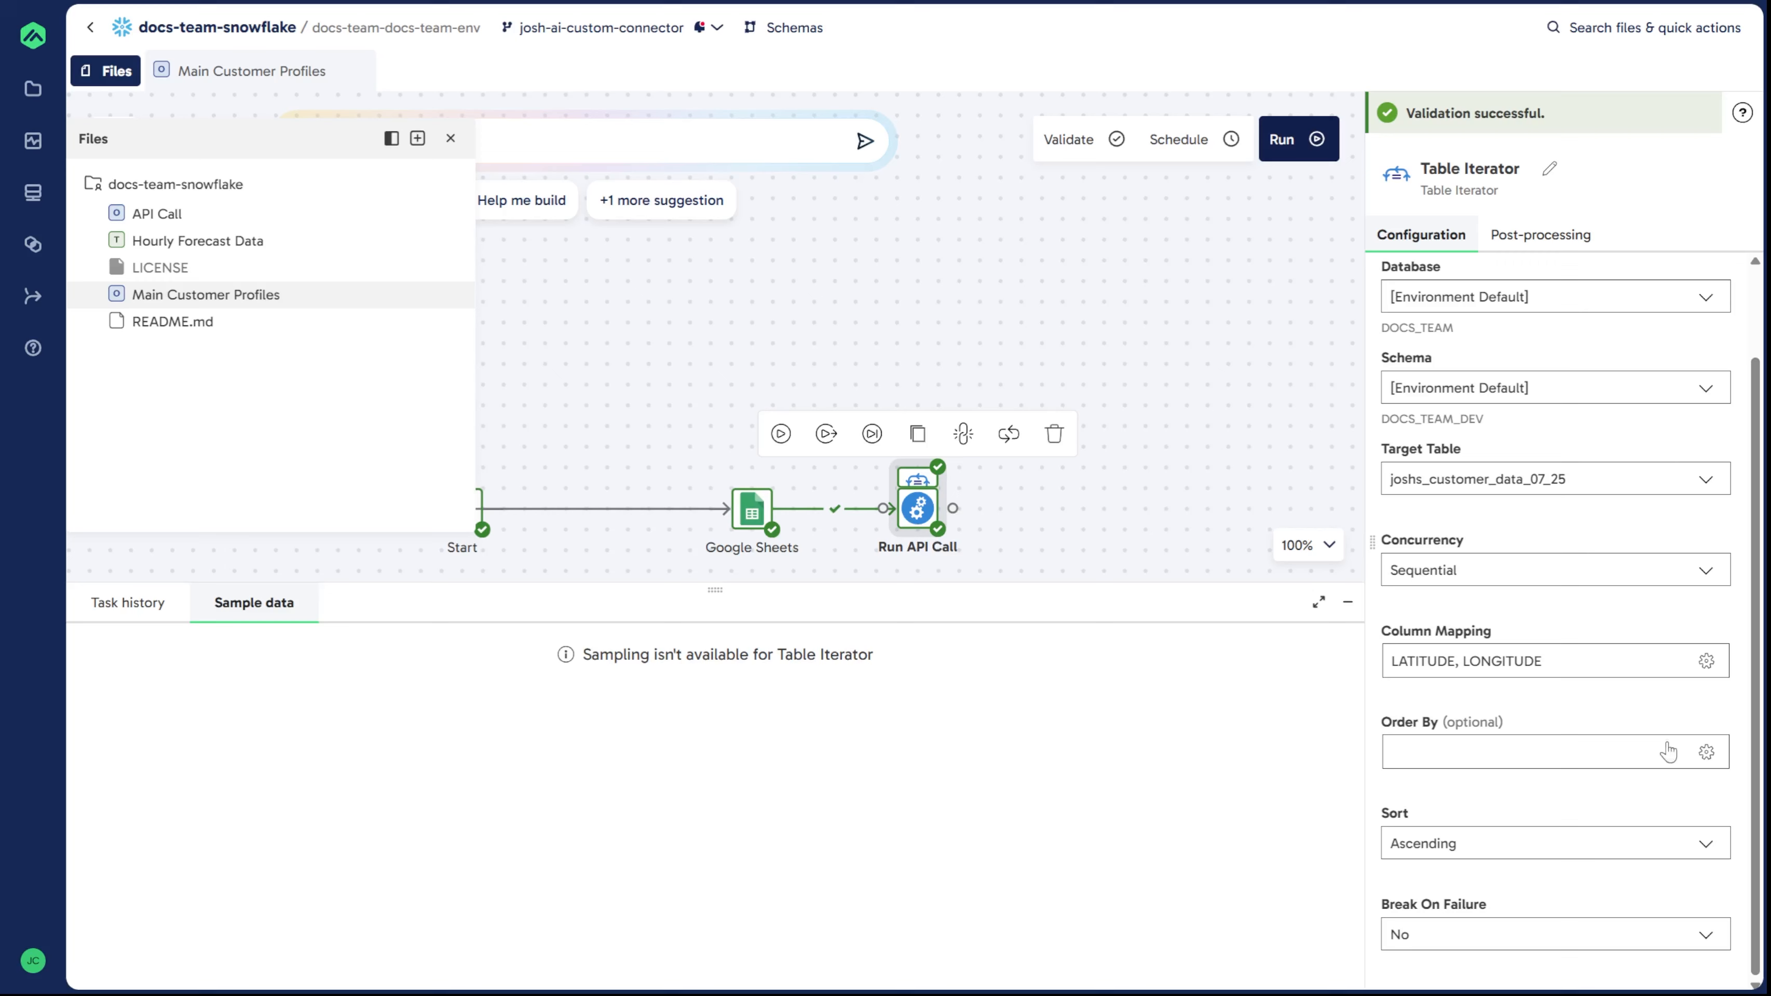
pyautogui.click(1527, 667)
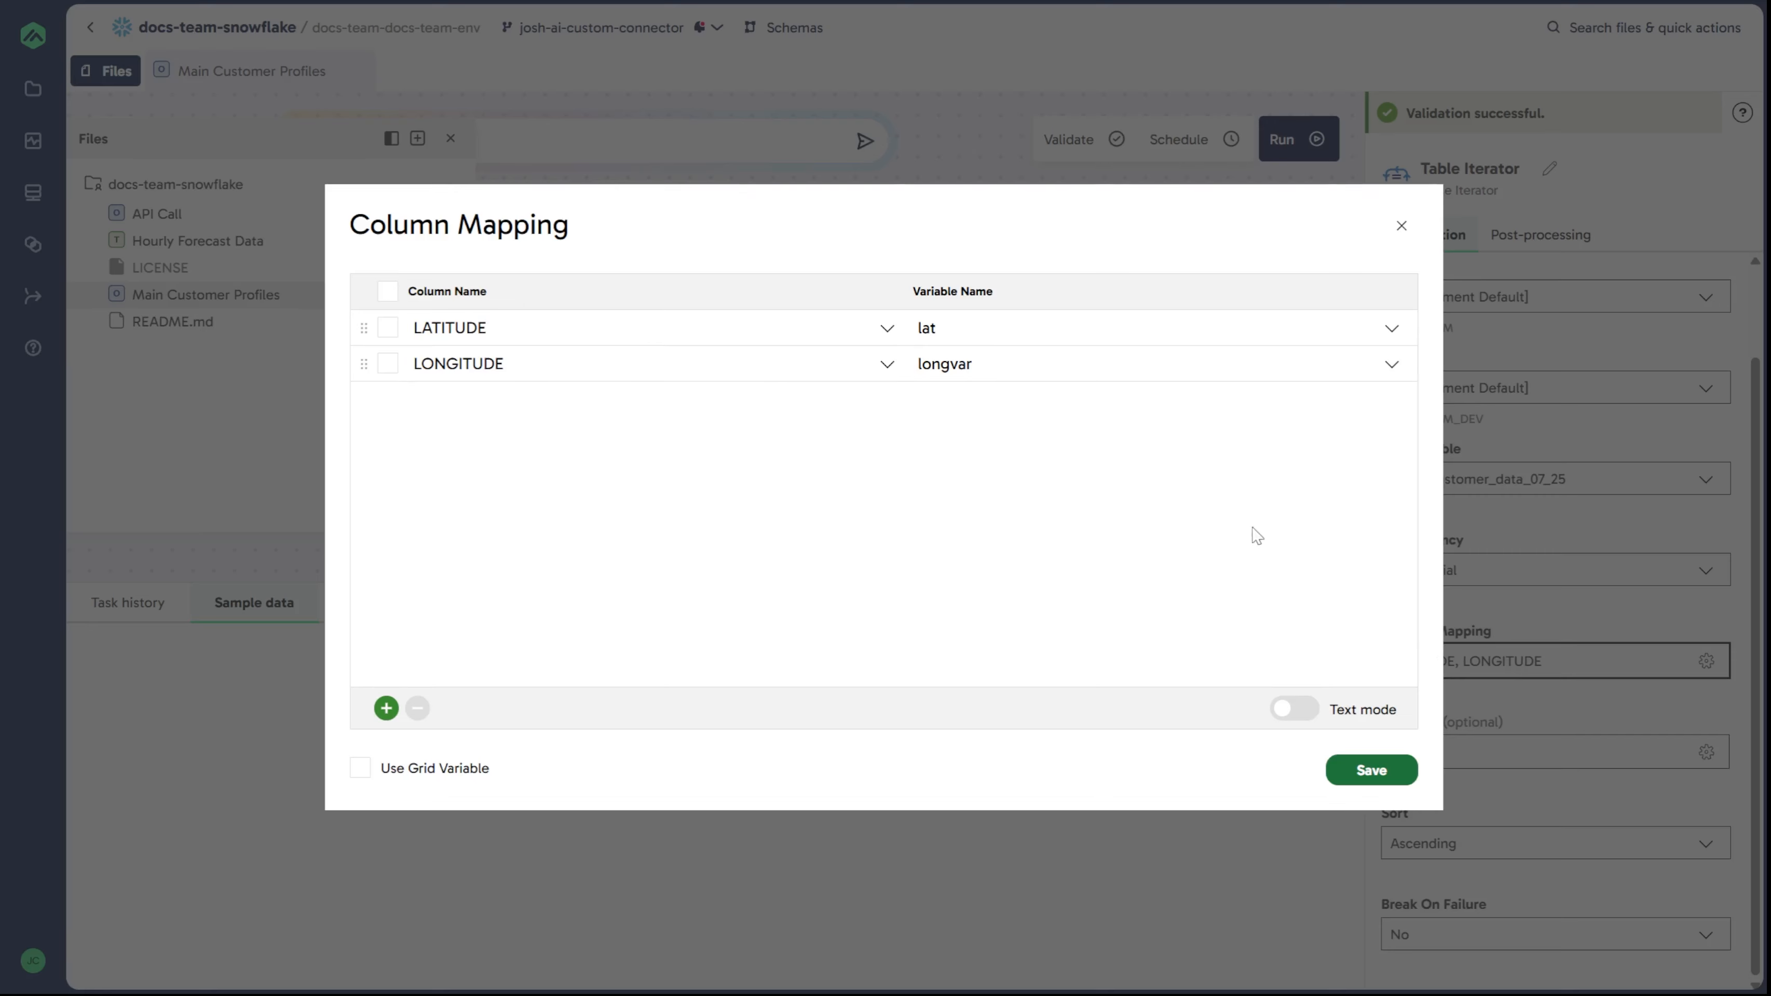
pyautogui.click(1369, 770)
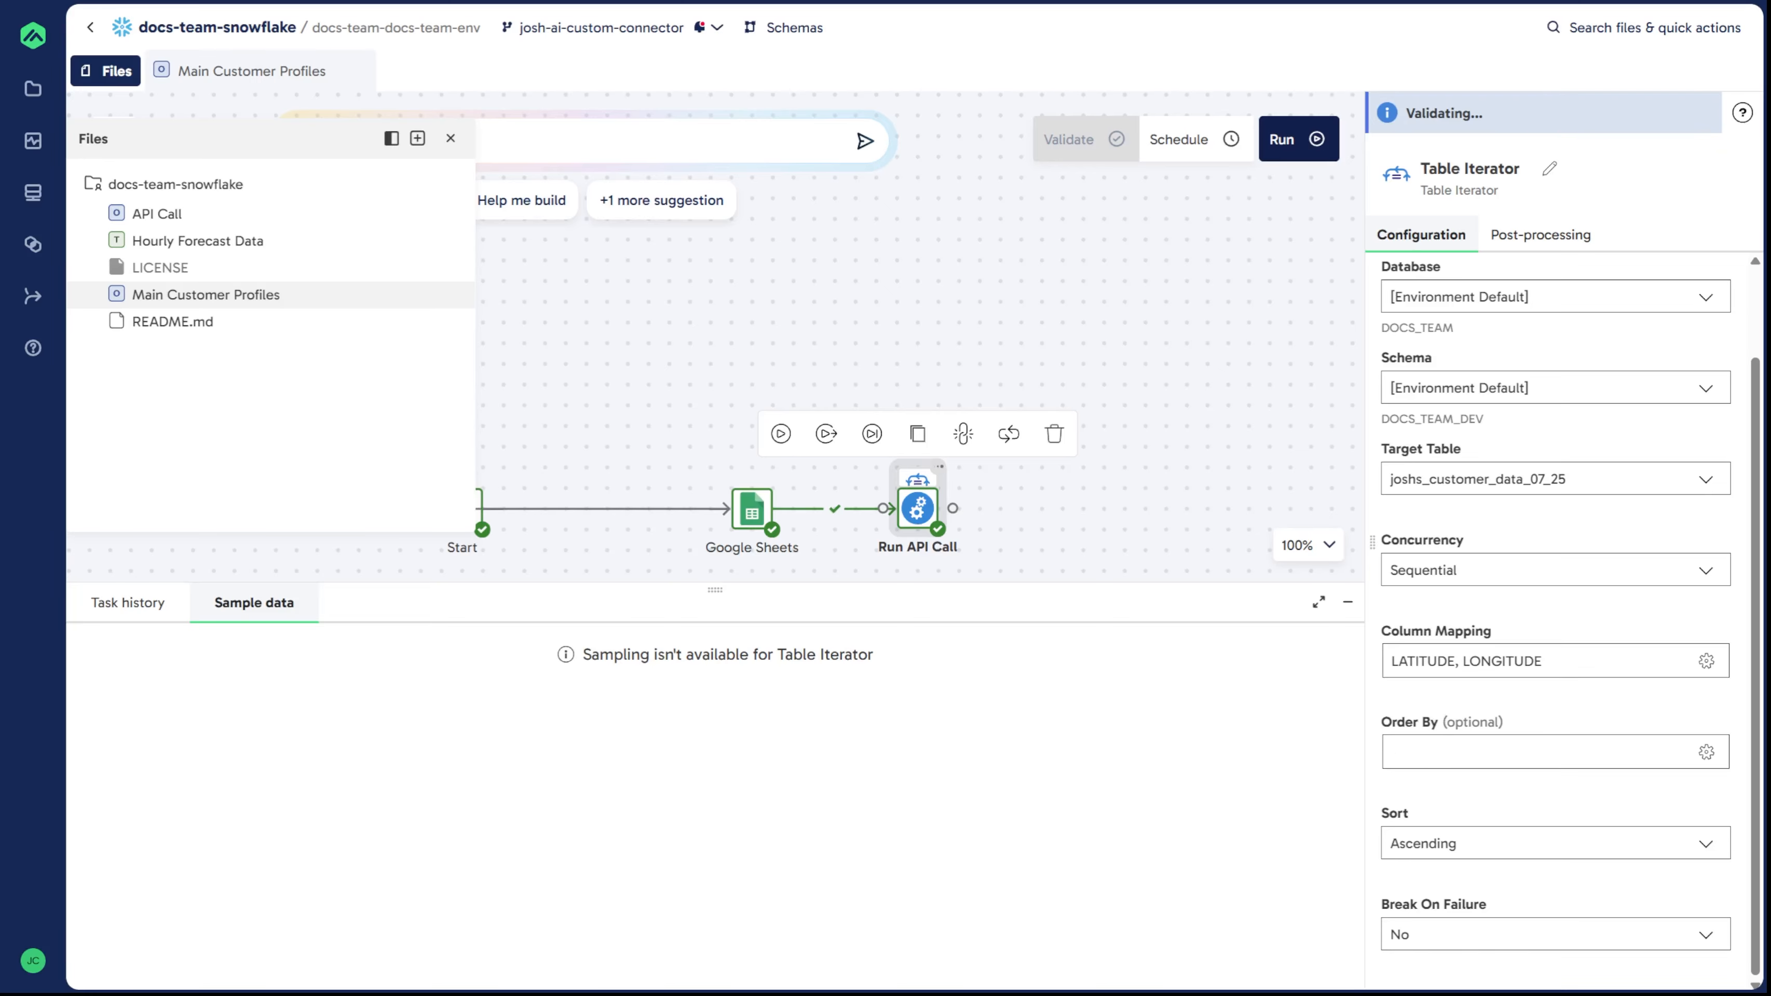
# Step: Open the API Call pipeline and add a WeatherAPI.com custom connector component after Start
pyautogui.click(1127, 411)
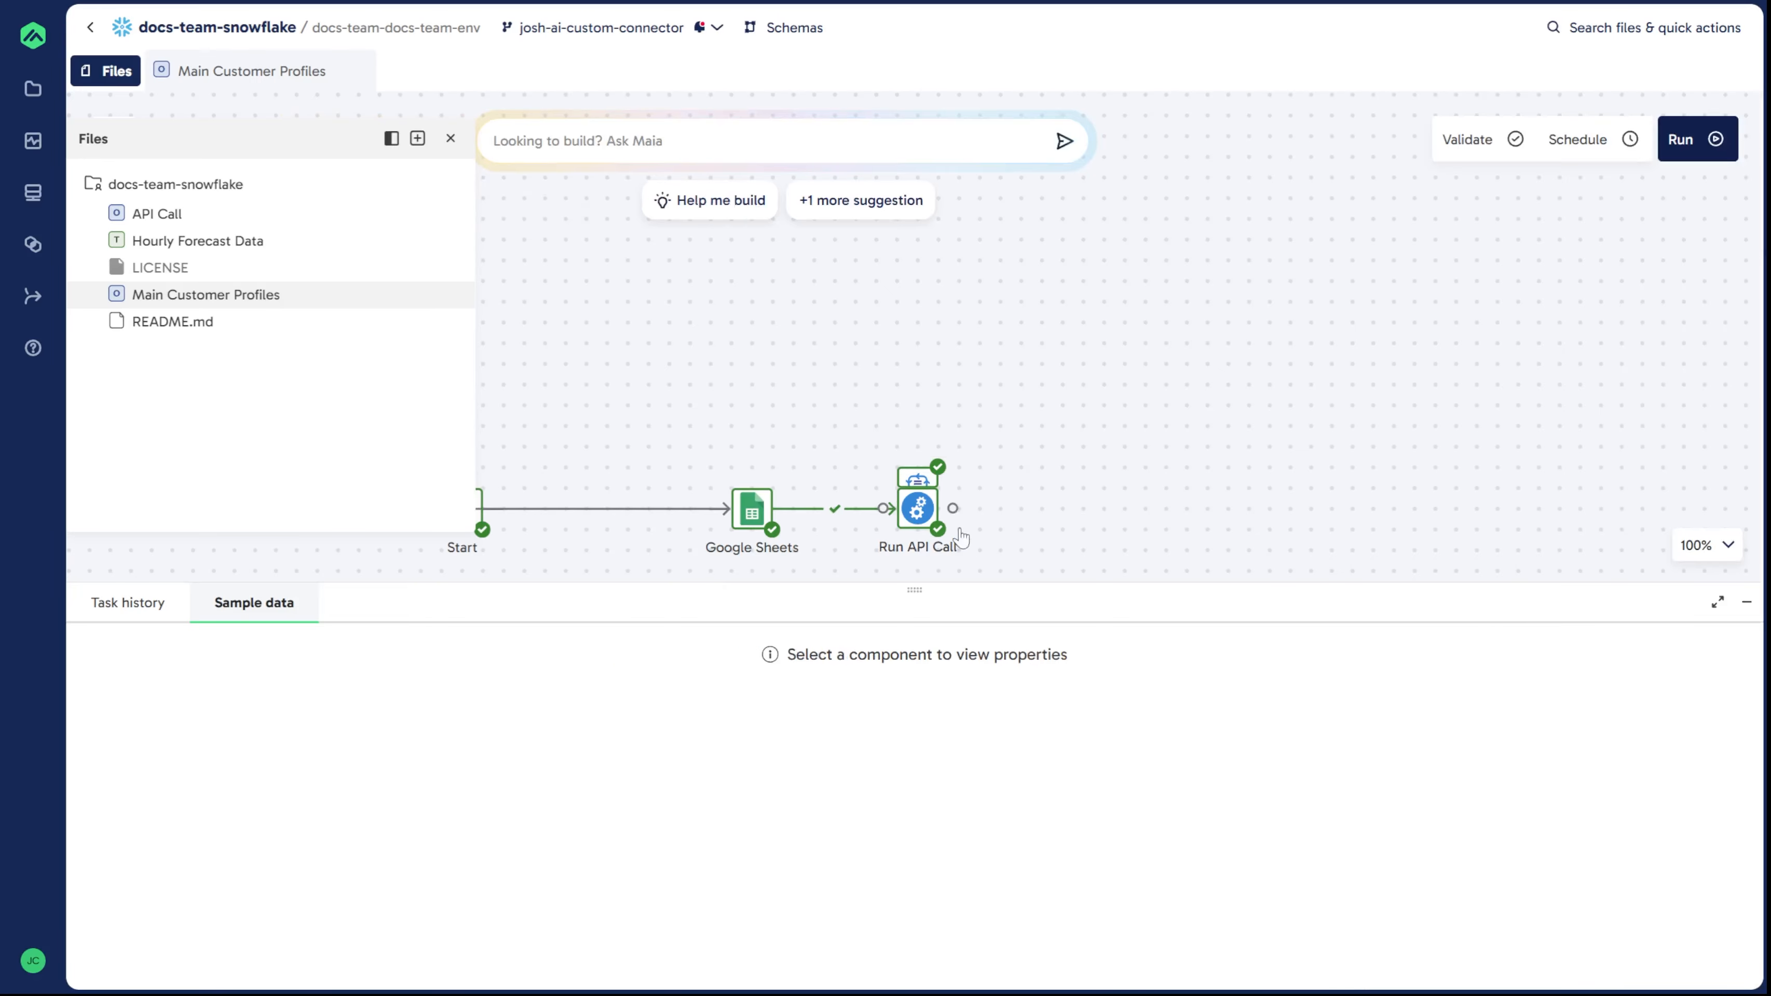
pyautogui.click(919, 513)
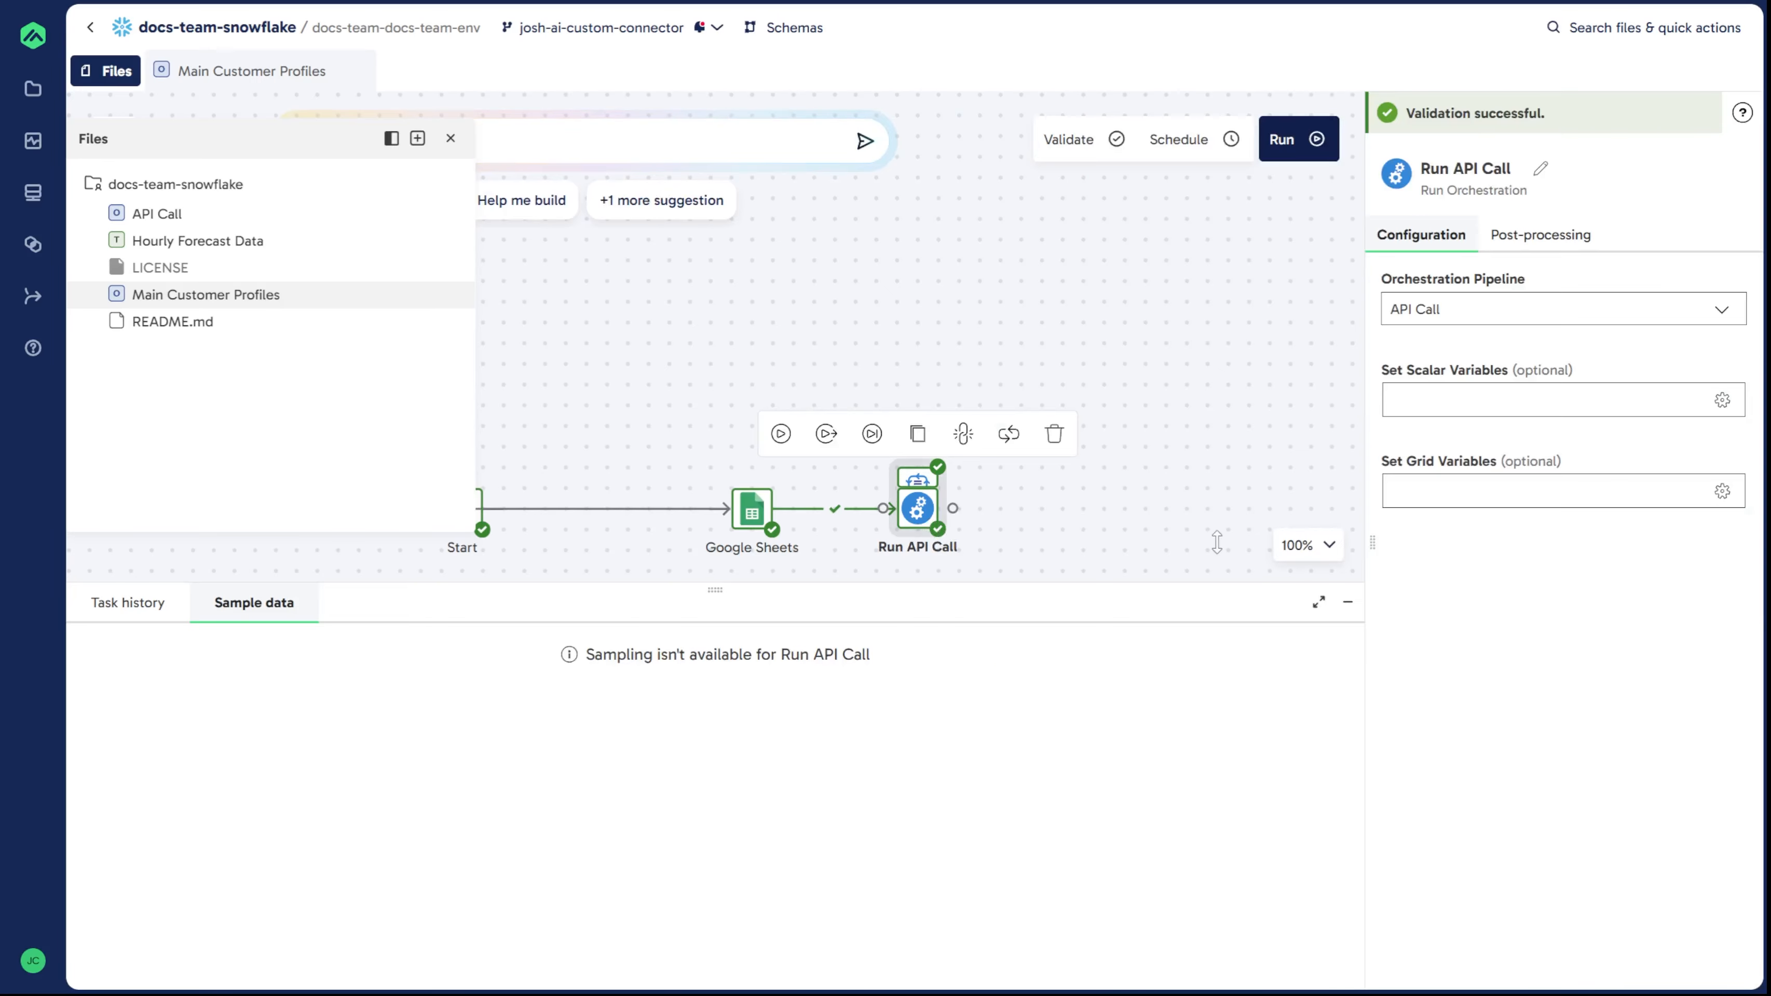
pyautogui.doubleClick(920, 513)
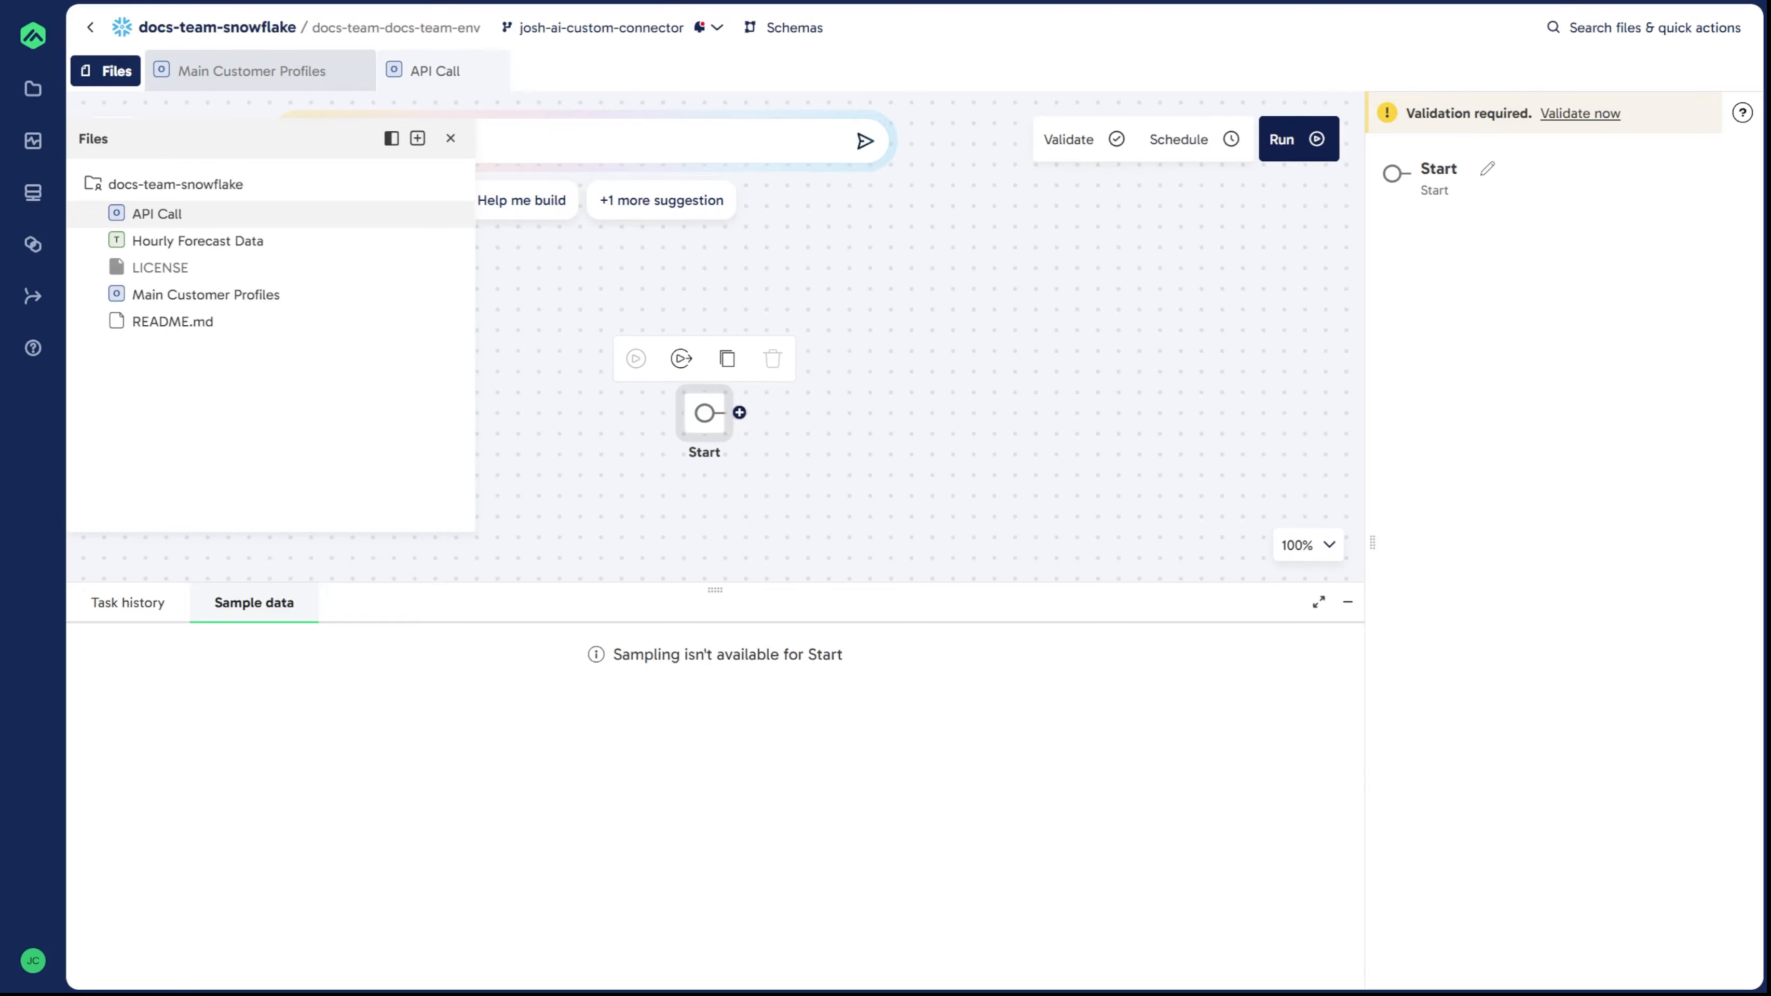
pyautogui.click(830, 383)
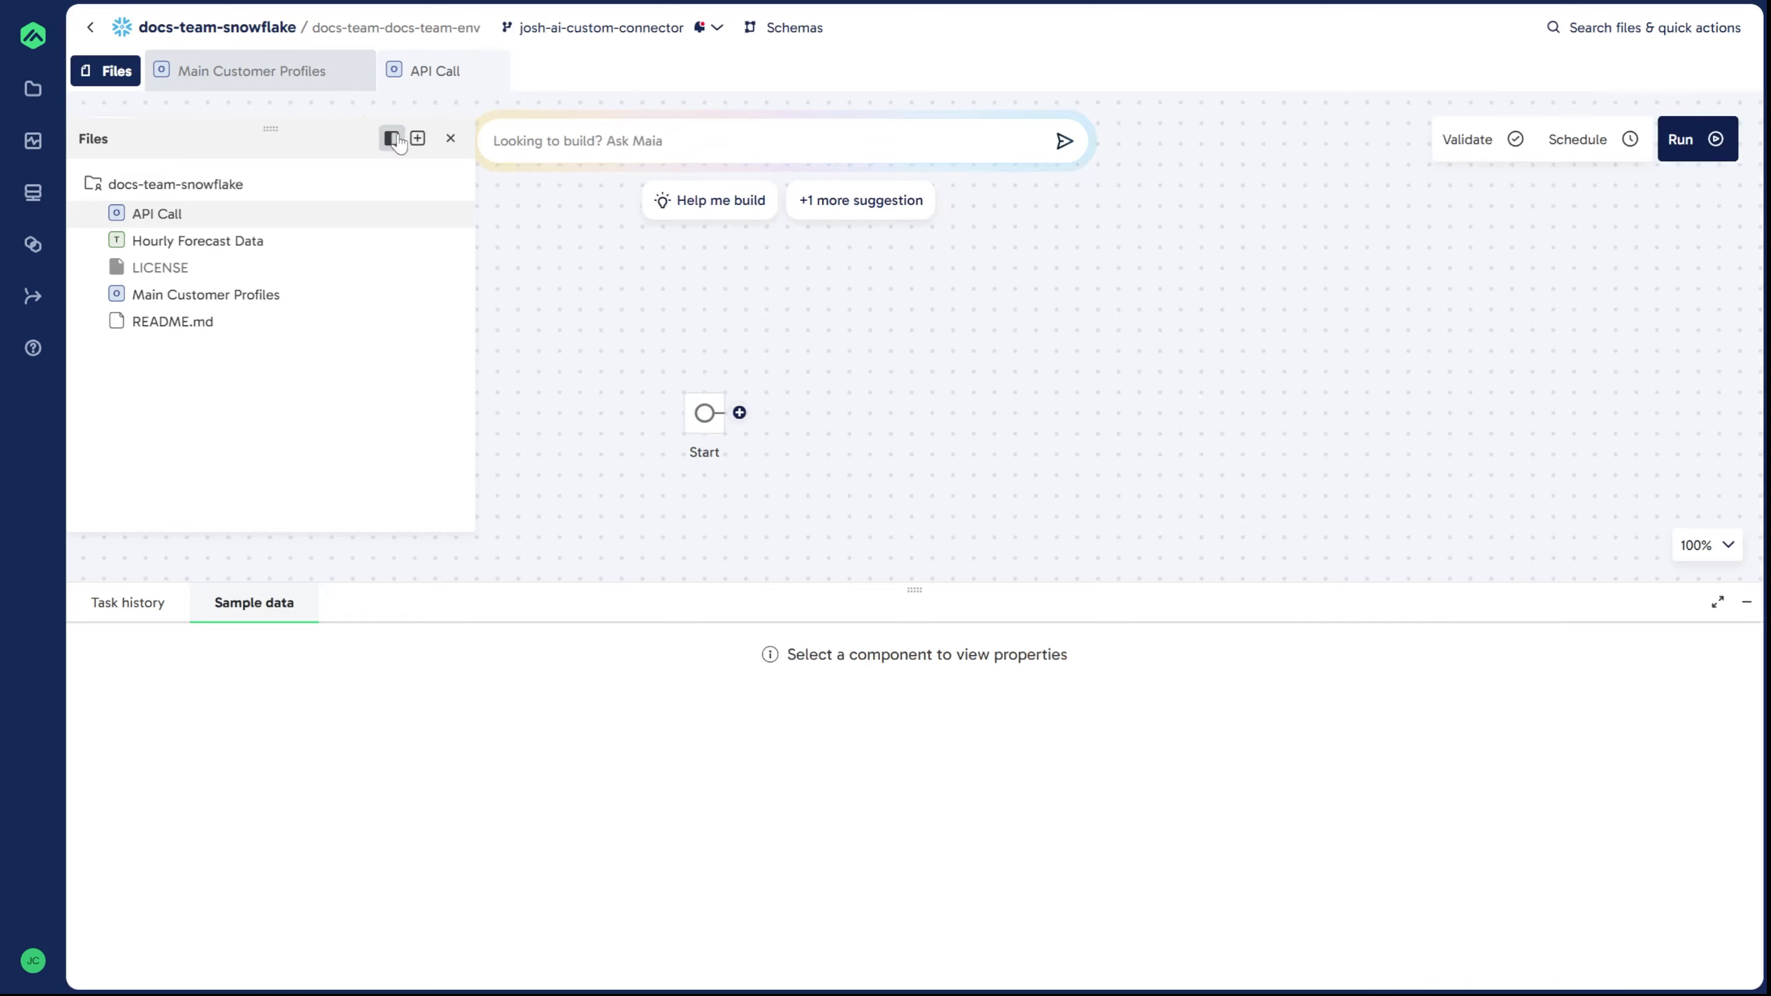
pyautogui.click(450, 139)
pyautogui.click(740, 414)
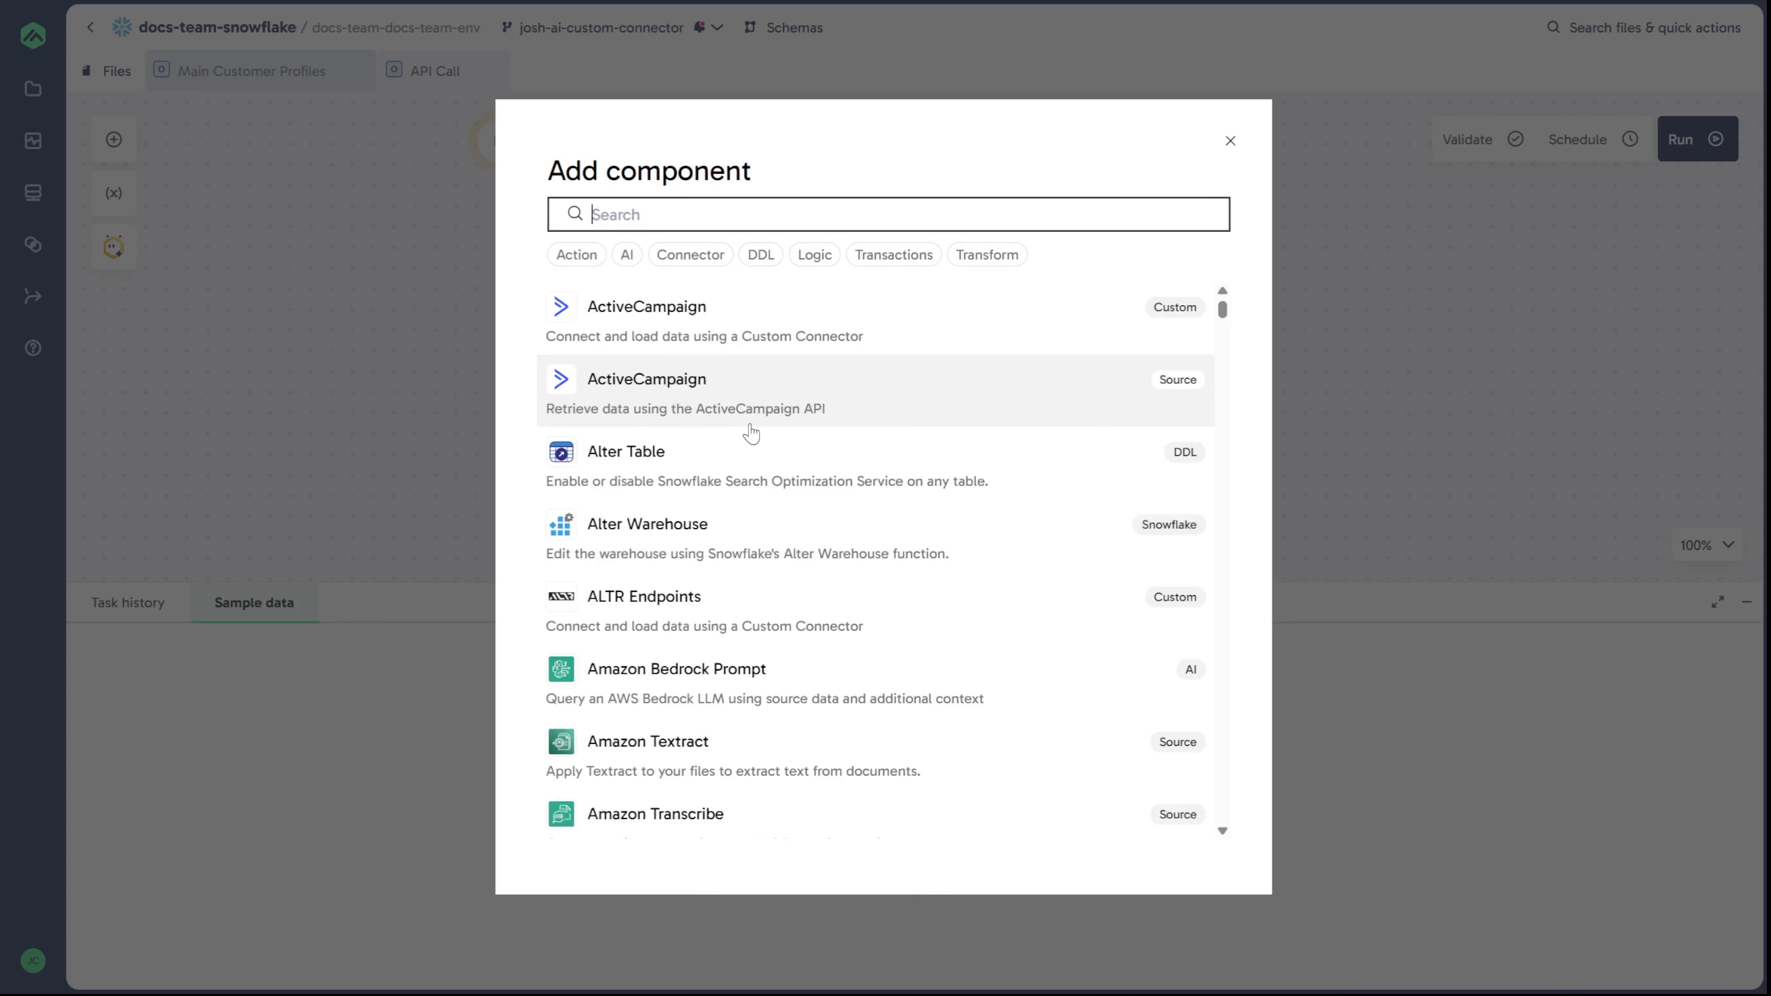
pyautogui.write('weather')
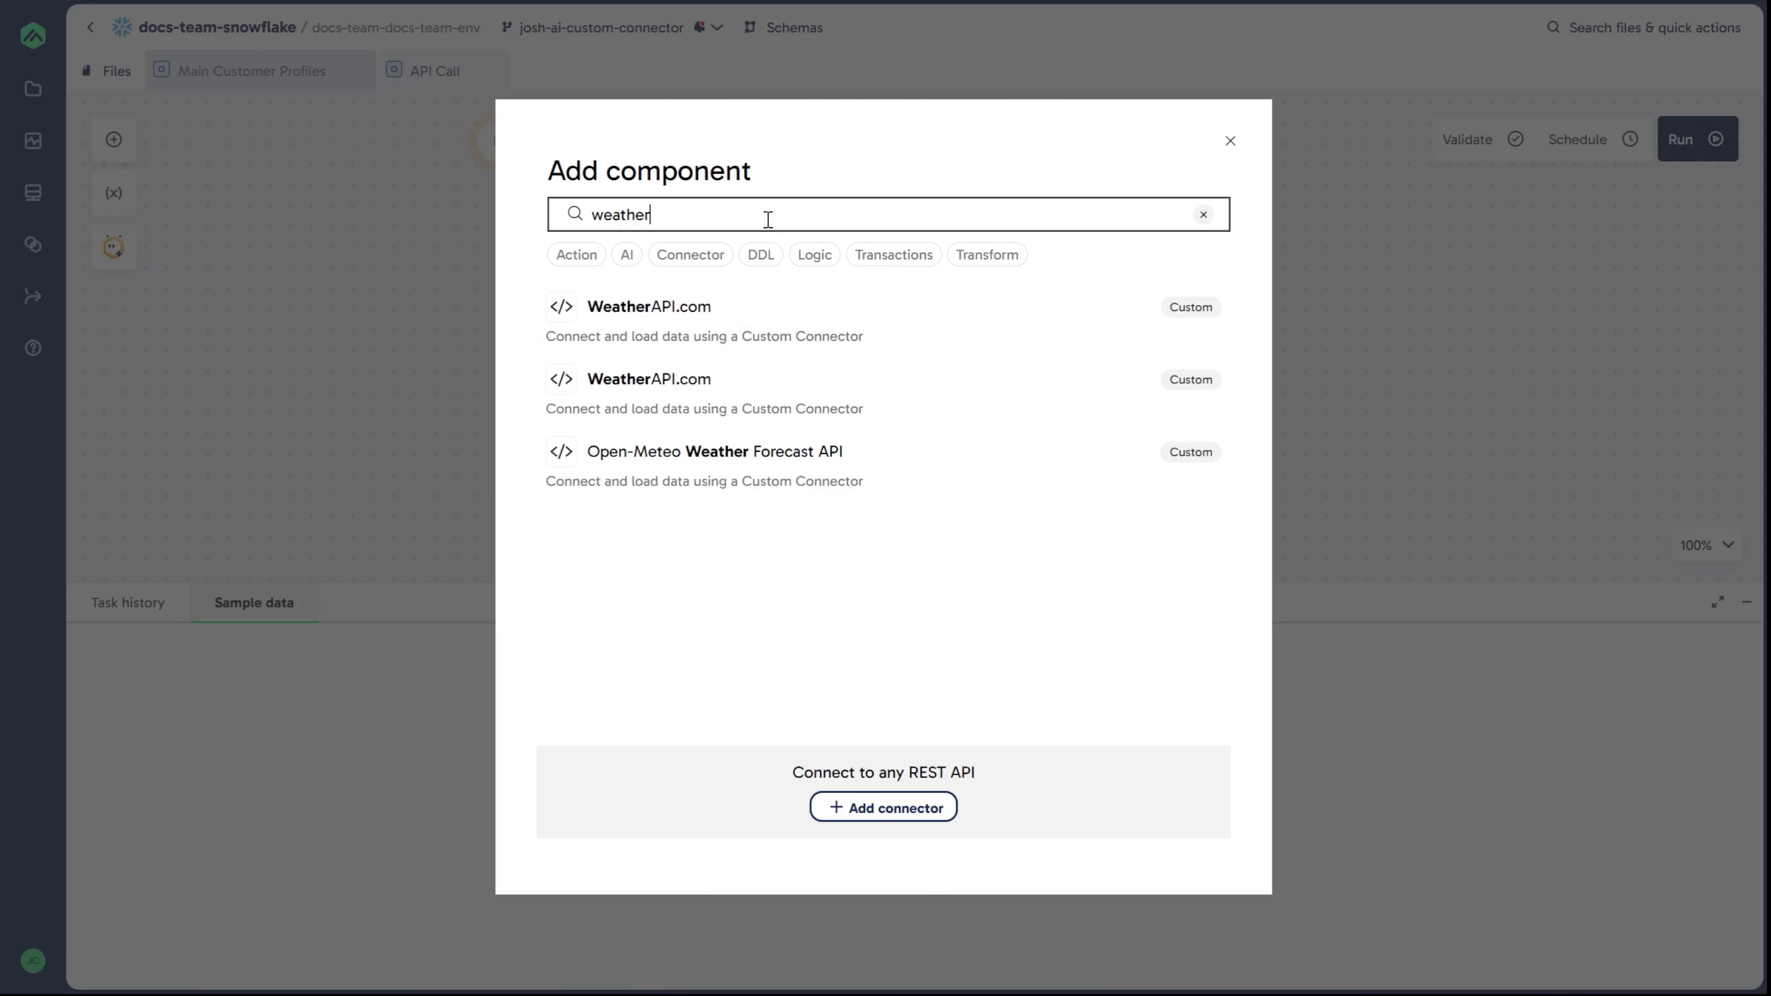
pyautogui.click(866, 328)
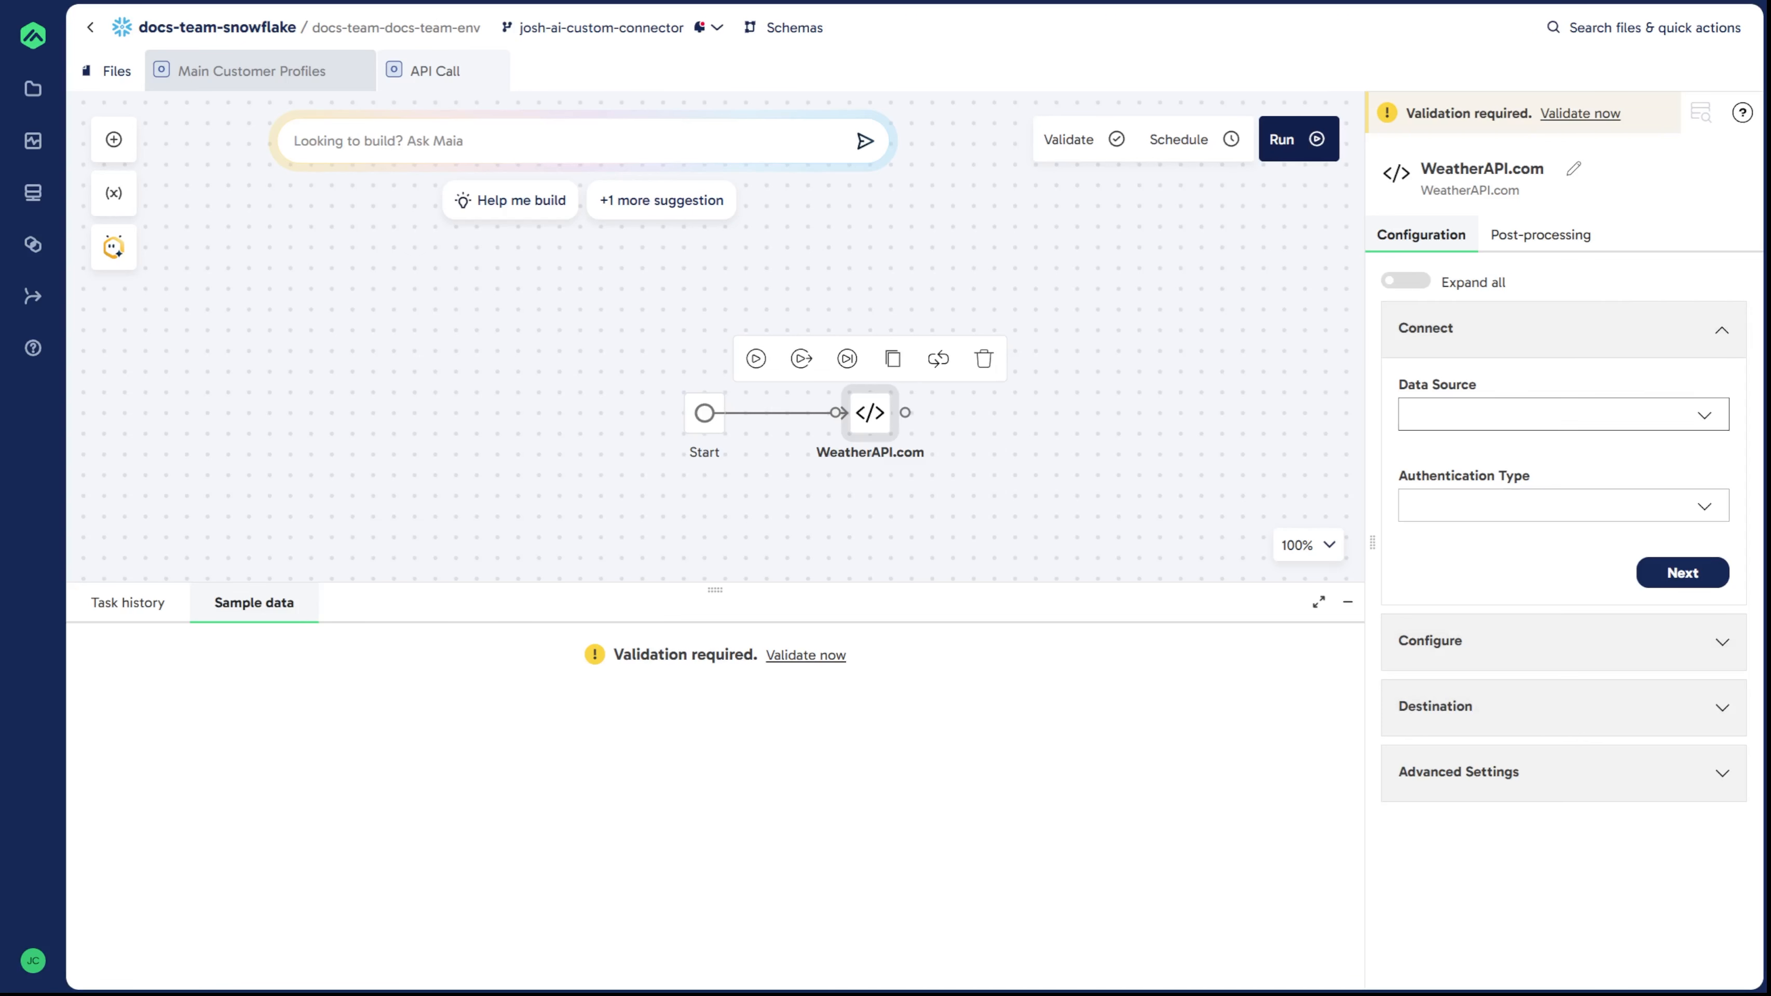
# Step: Set the component's data source to Get Forecast Weather and authentication type to API Key
pyautogui.click(1512, 418)
pyautogui.write('get')
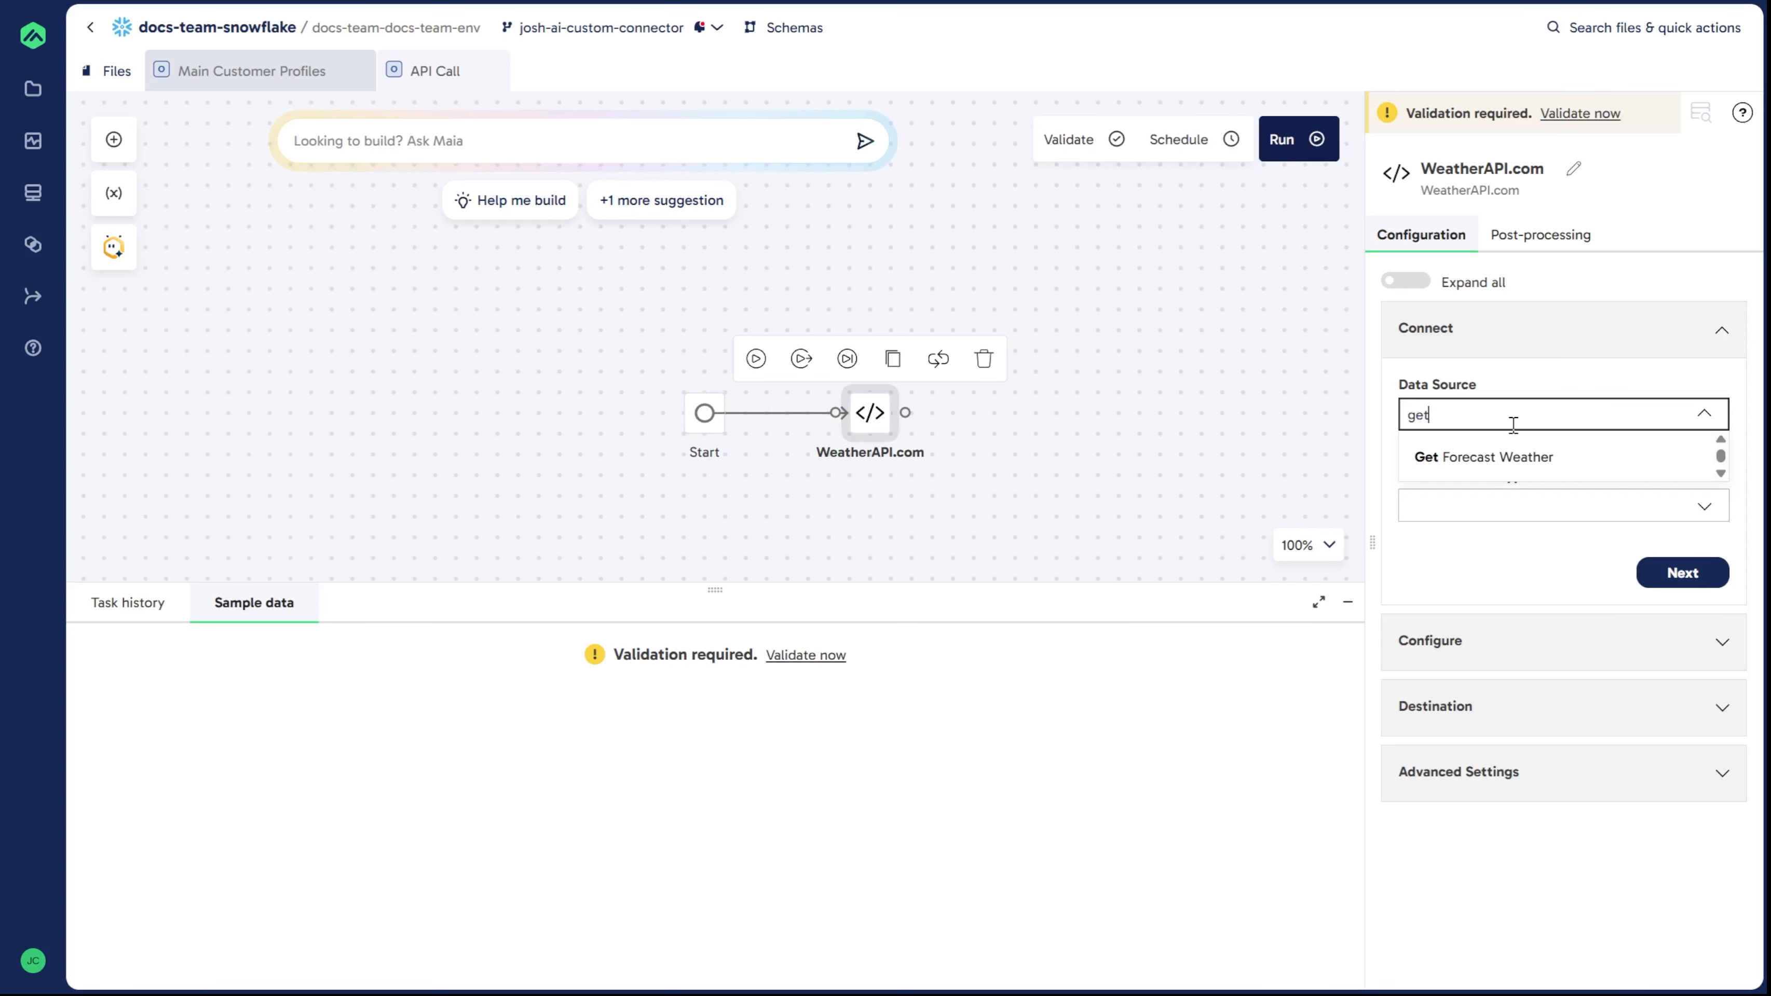
pyautogui.click(1538, 463)
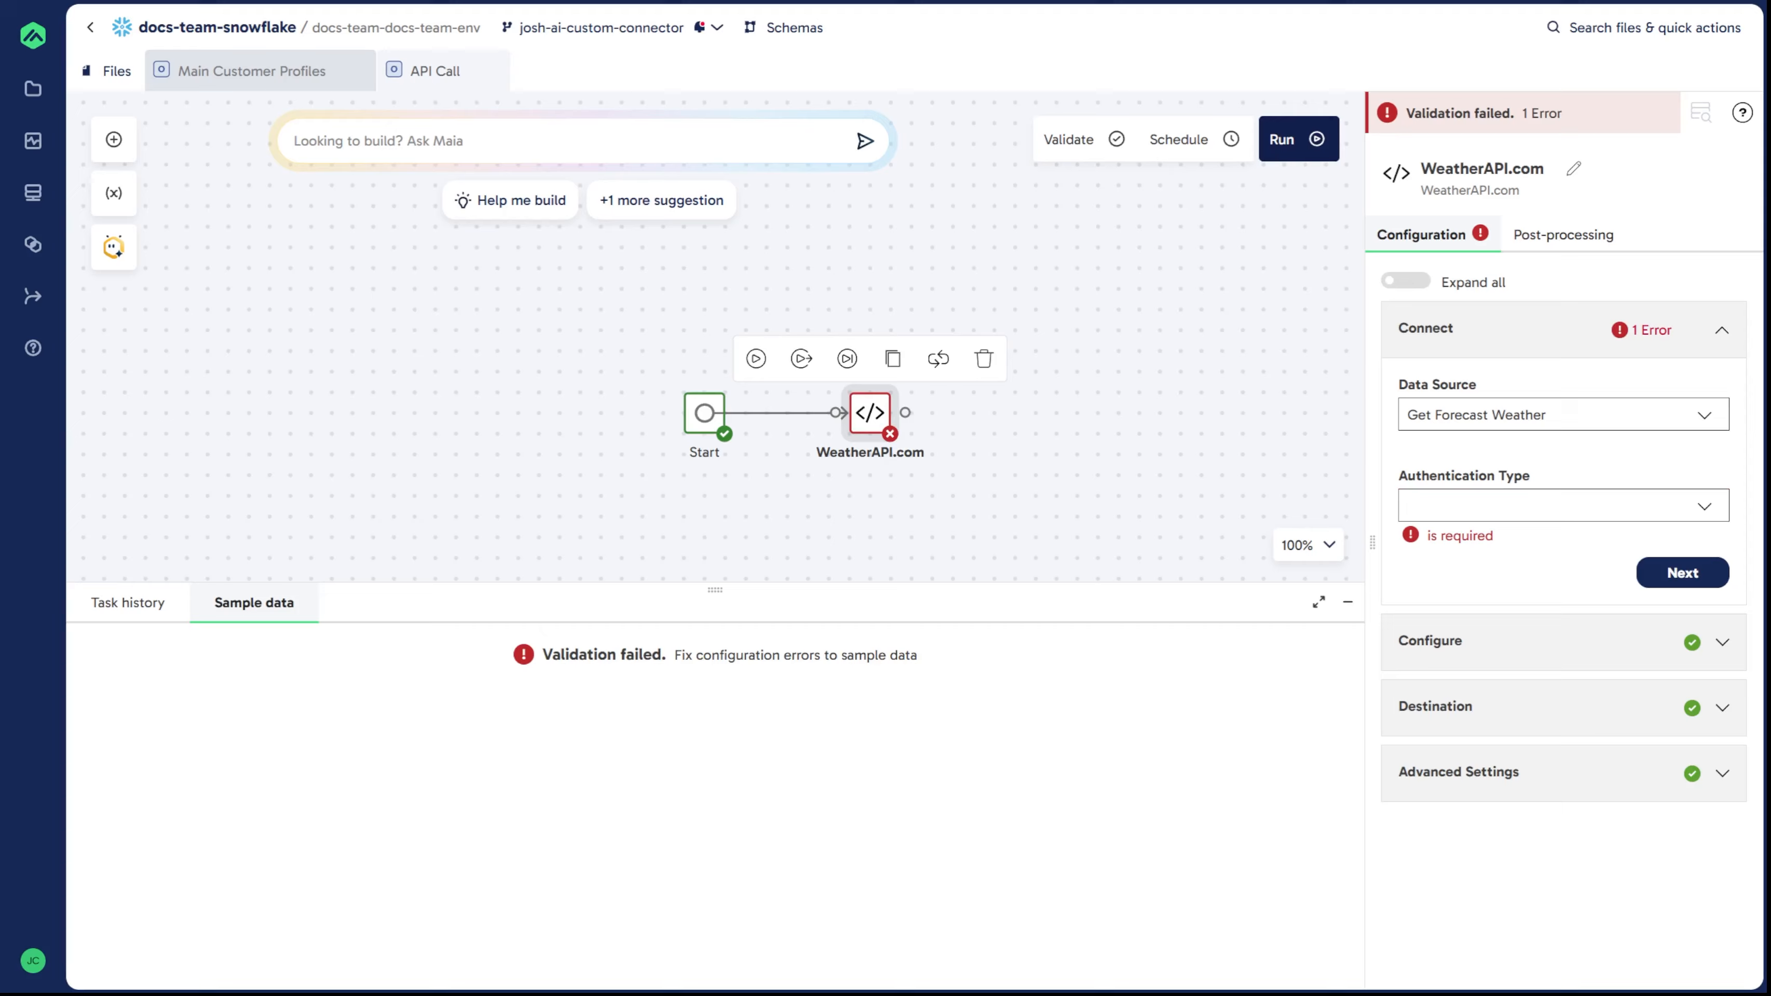
pyautogui.click(1548, 498)
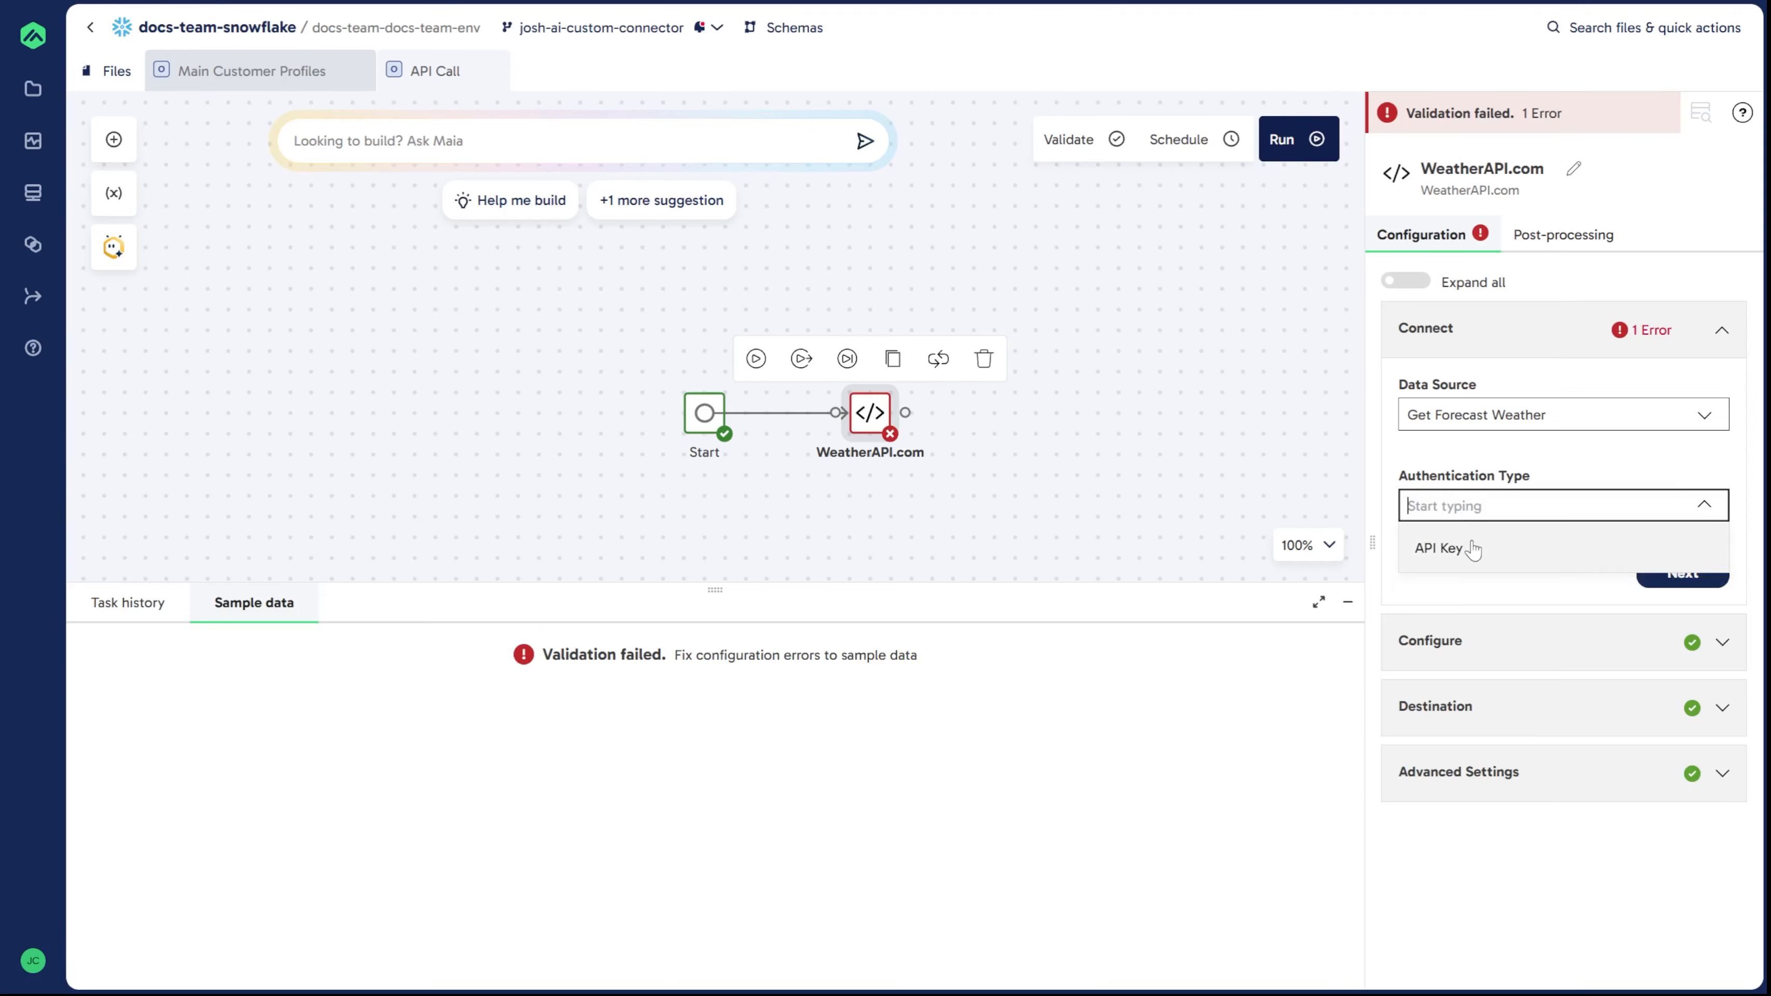
pyautogui.click(1471, 545)
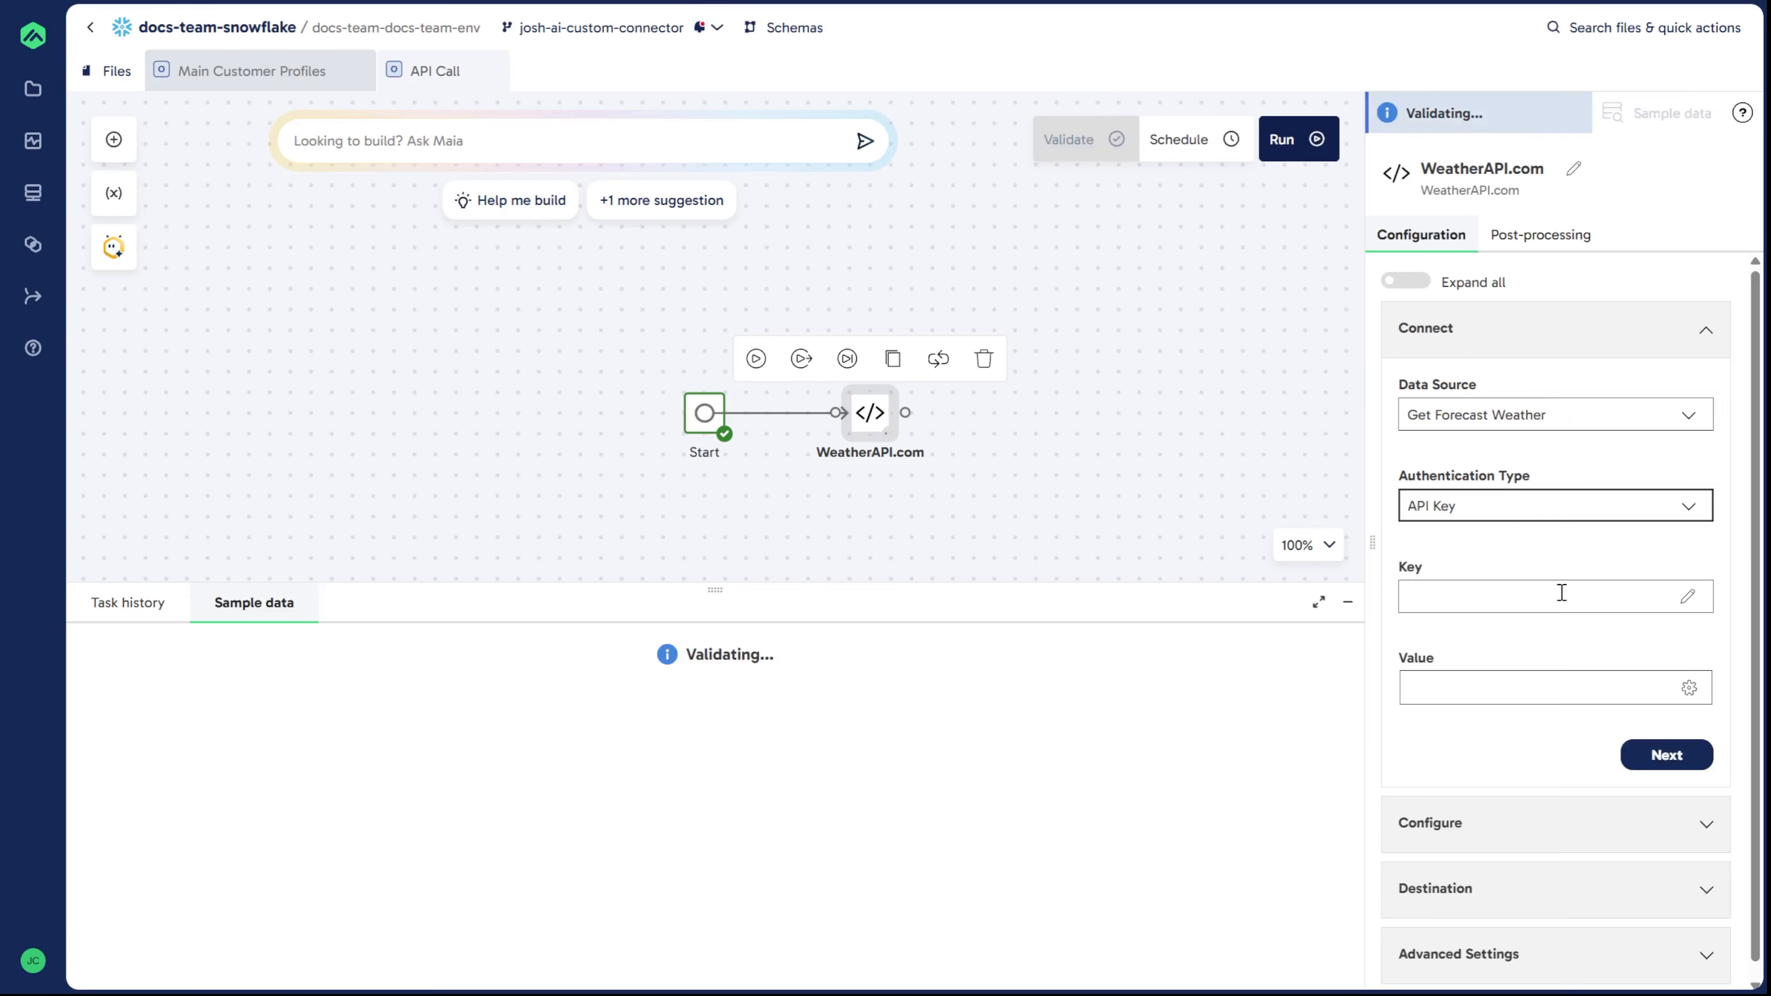
# Step: Set the authentication key name to key and its value to the stored WeatherAPI key secret
pyautogui.click(1515, 585)
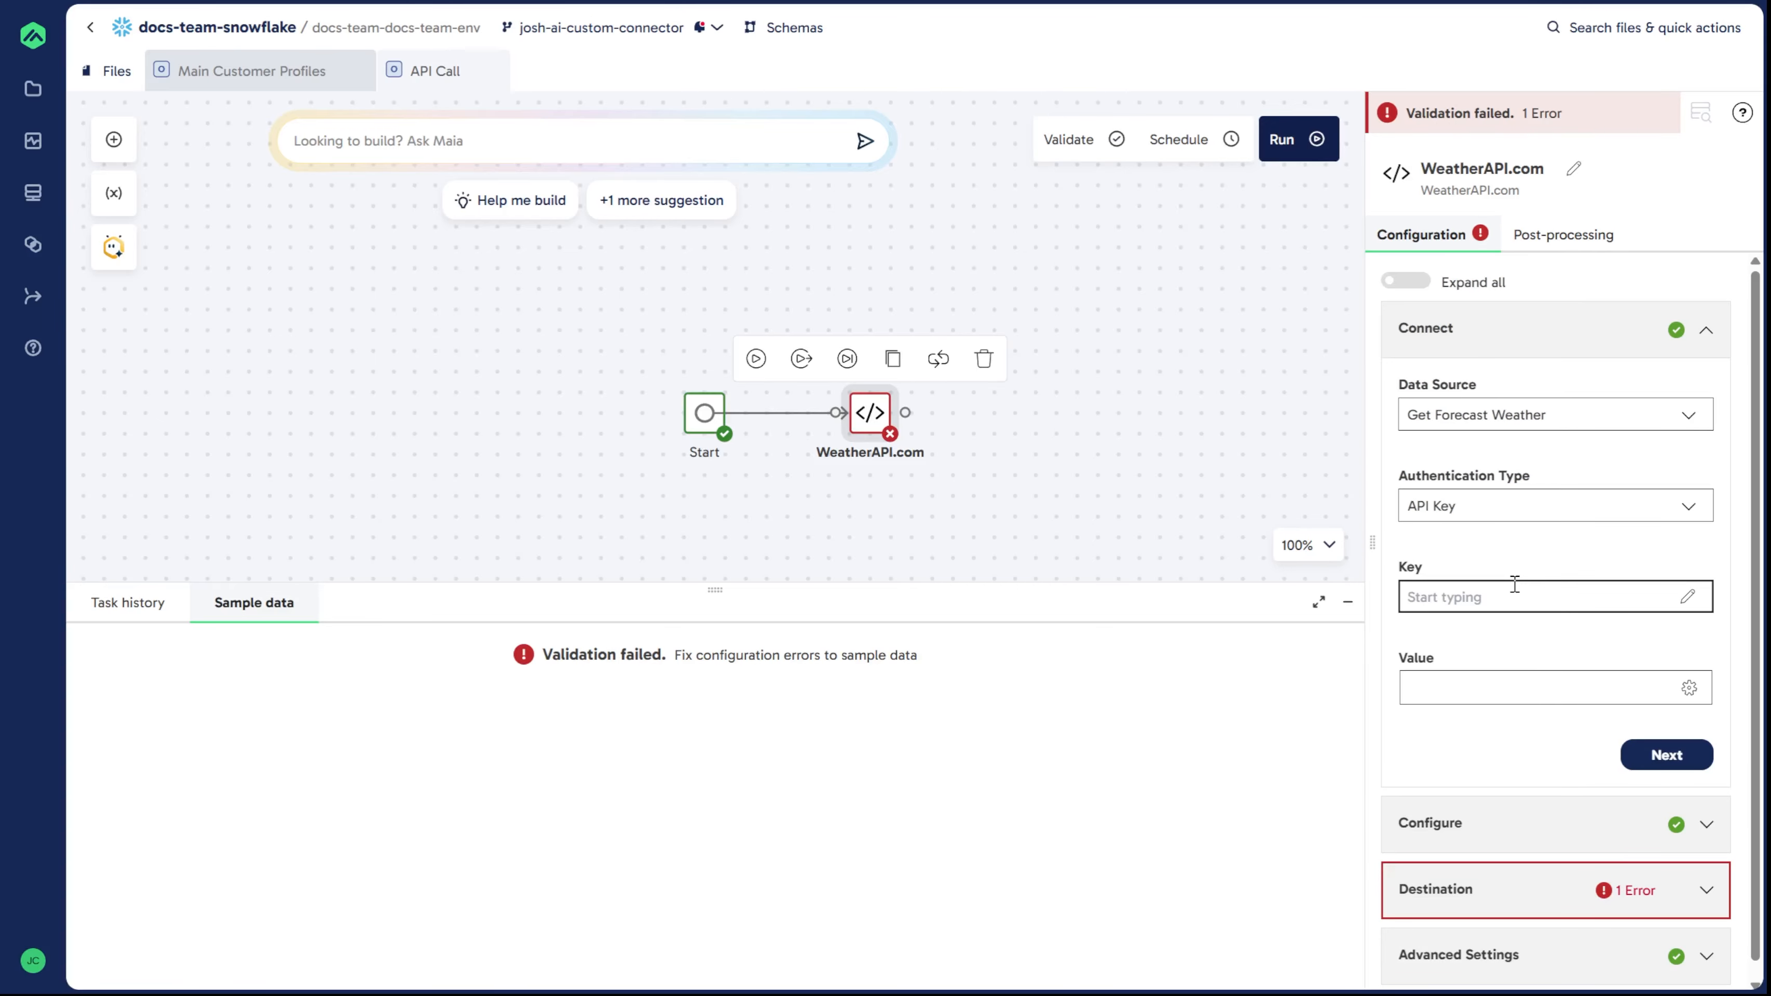
pyautogui.write('ker')
pyautogui.click(1525, 692)
pyautogui.click(1610, 324)
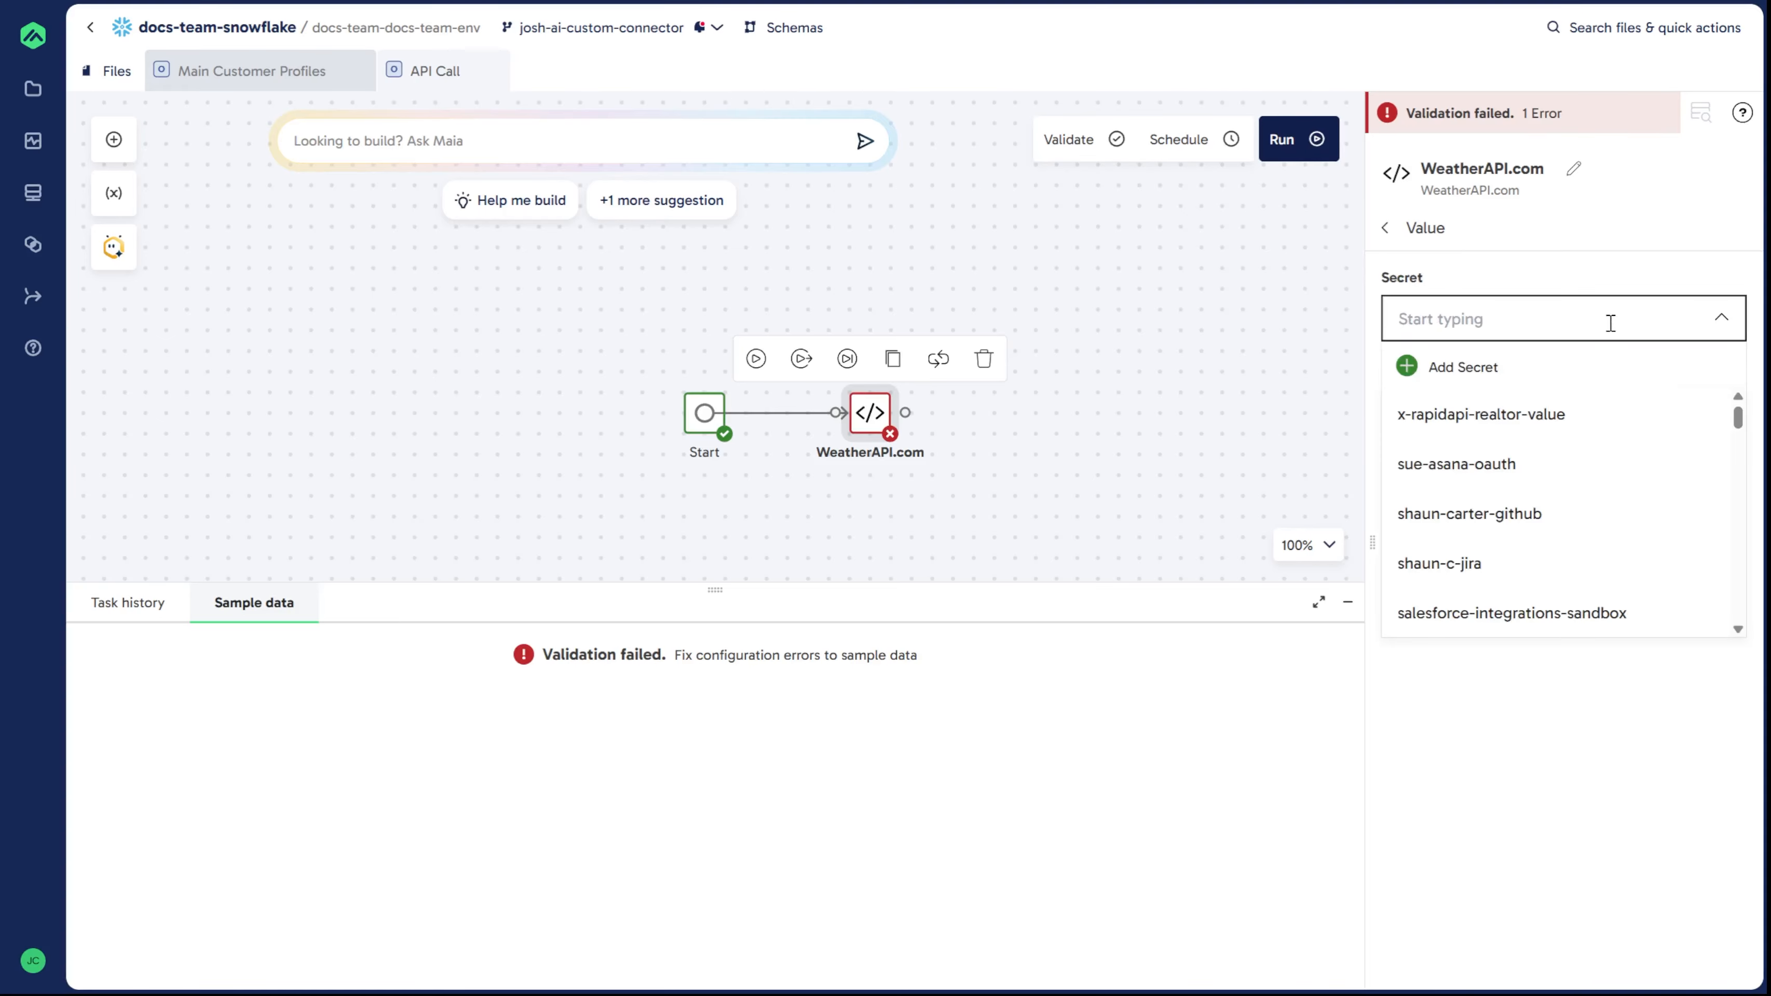
pyautogui.write('wea')
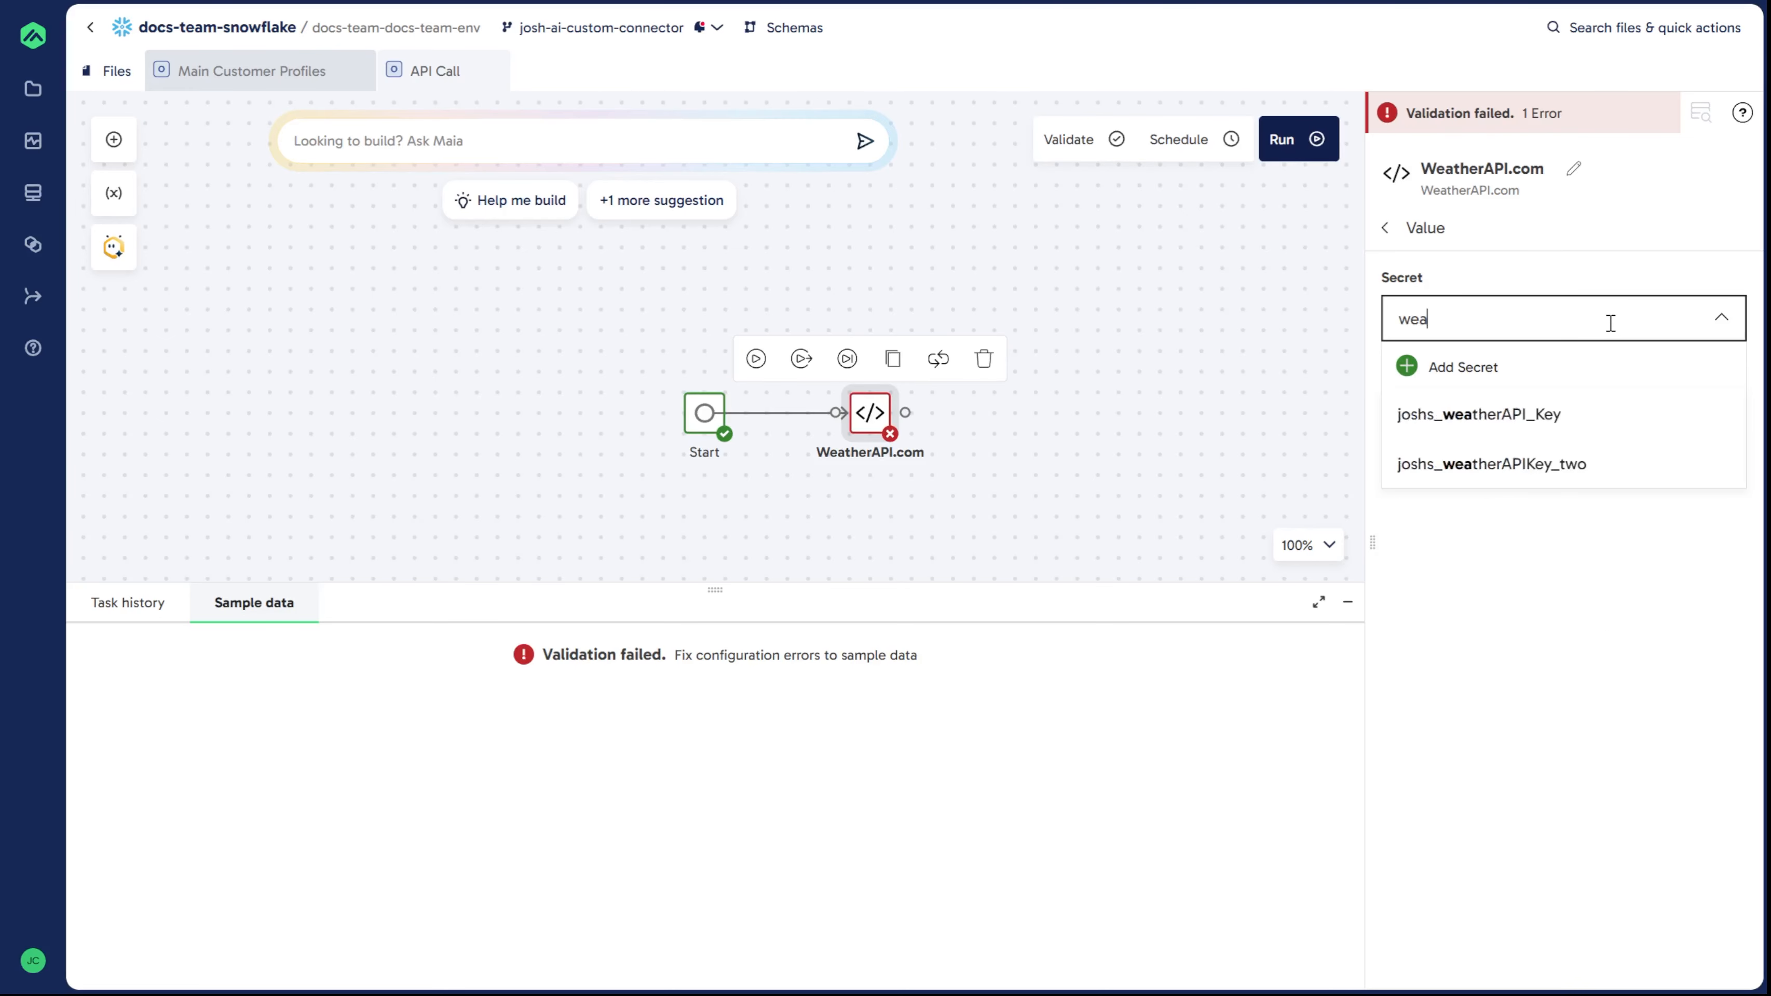
pyautogui.click(1490, 477)
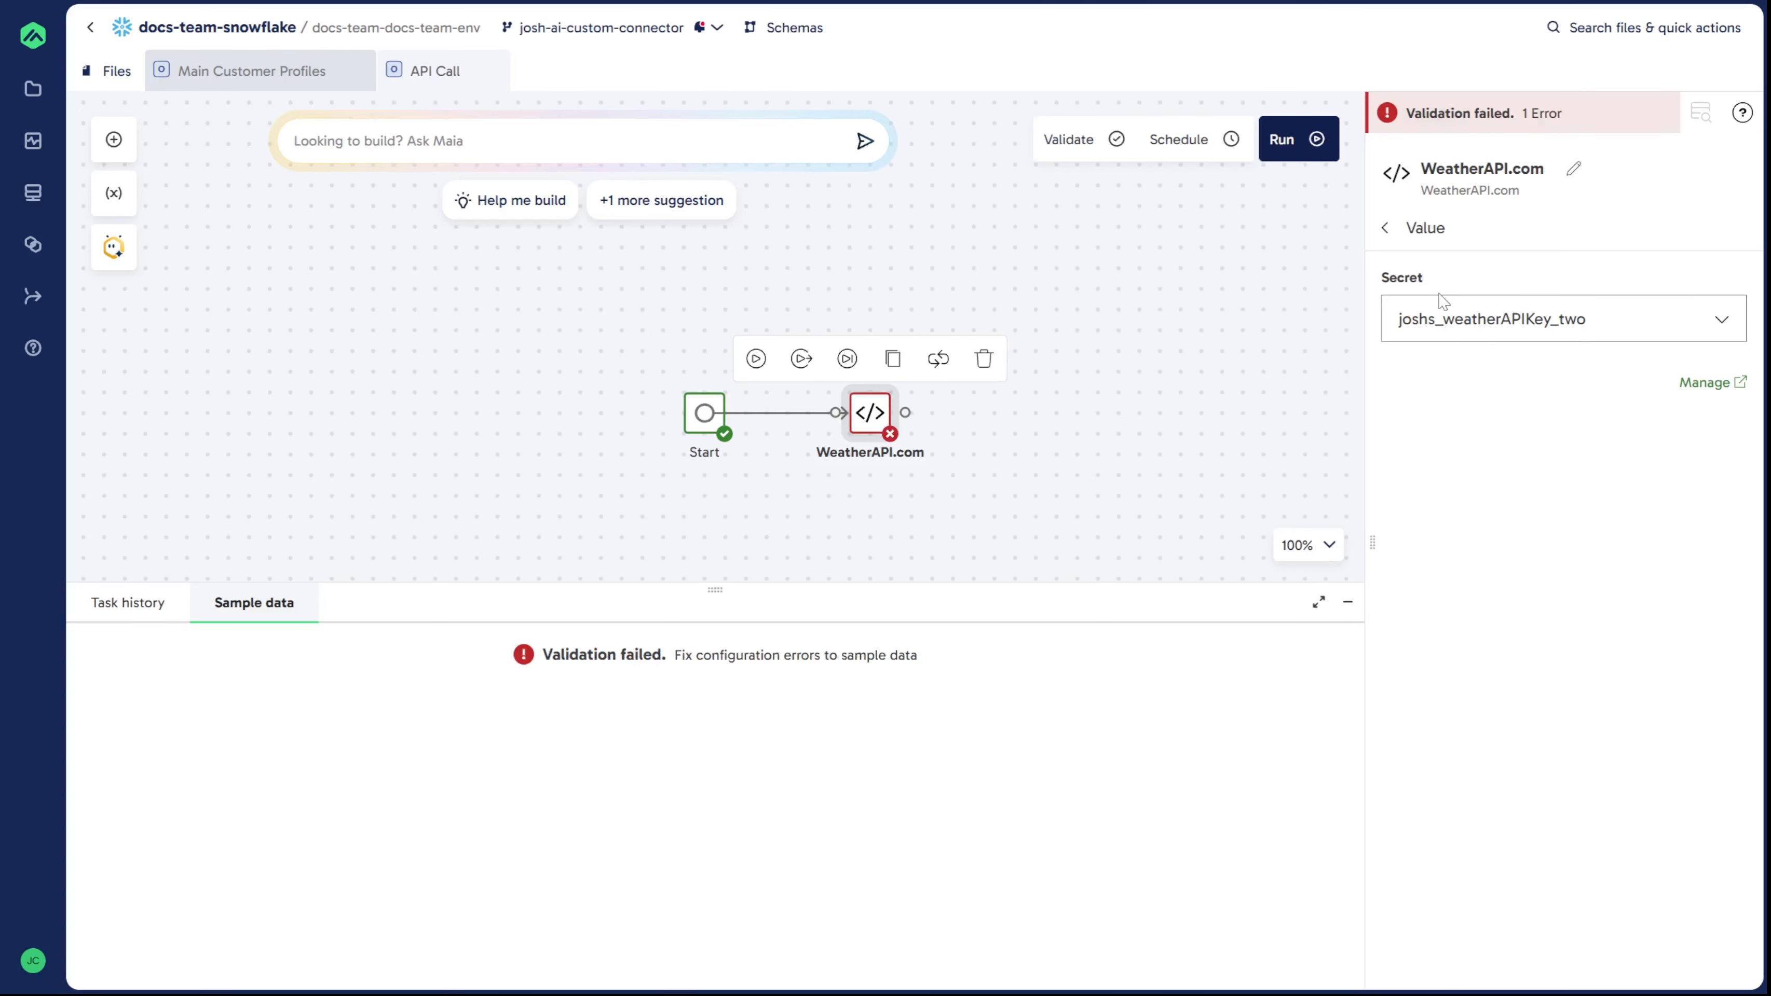
pyautogui.click(1386, 229)
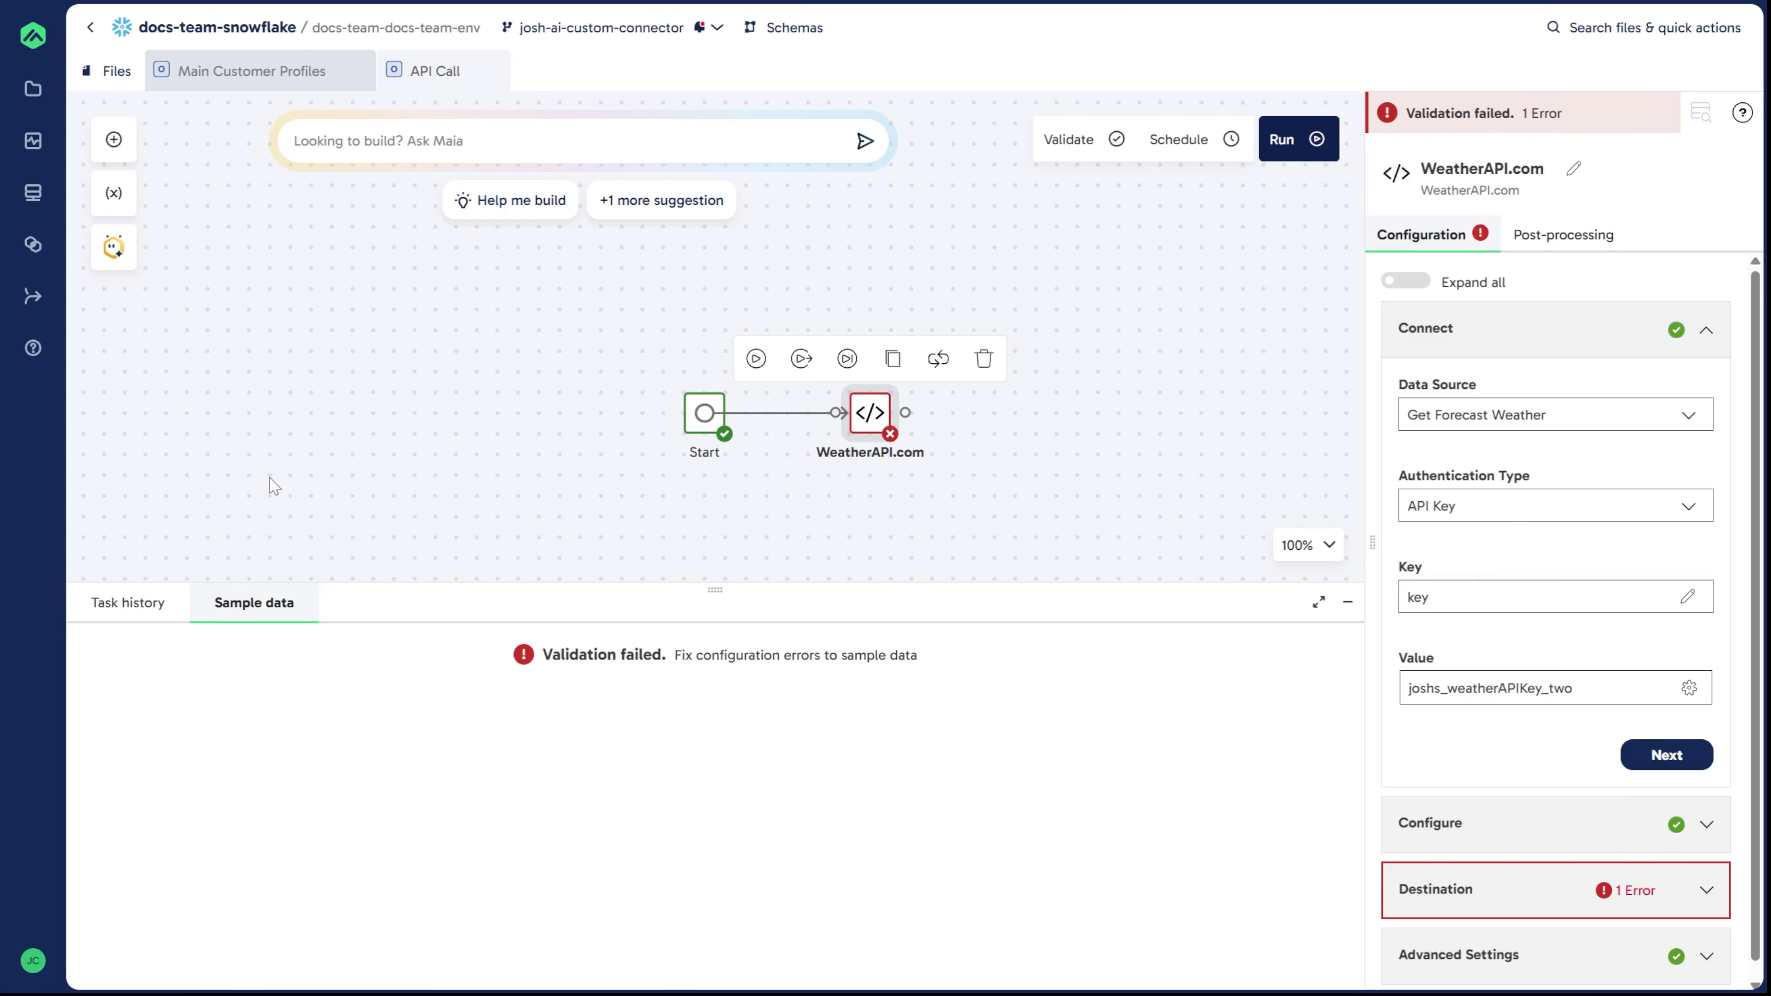
# Step: Add a q query parameter with the value ${lat},${longvar}
pyautogui.click(1514, 329)
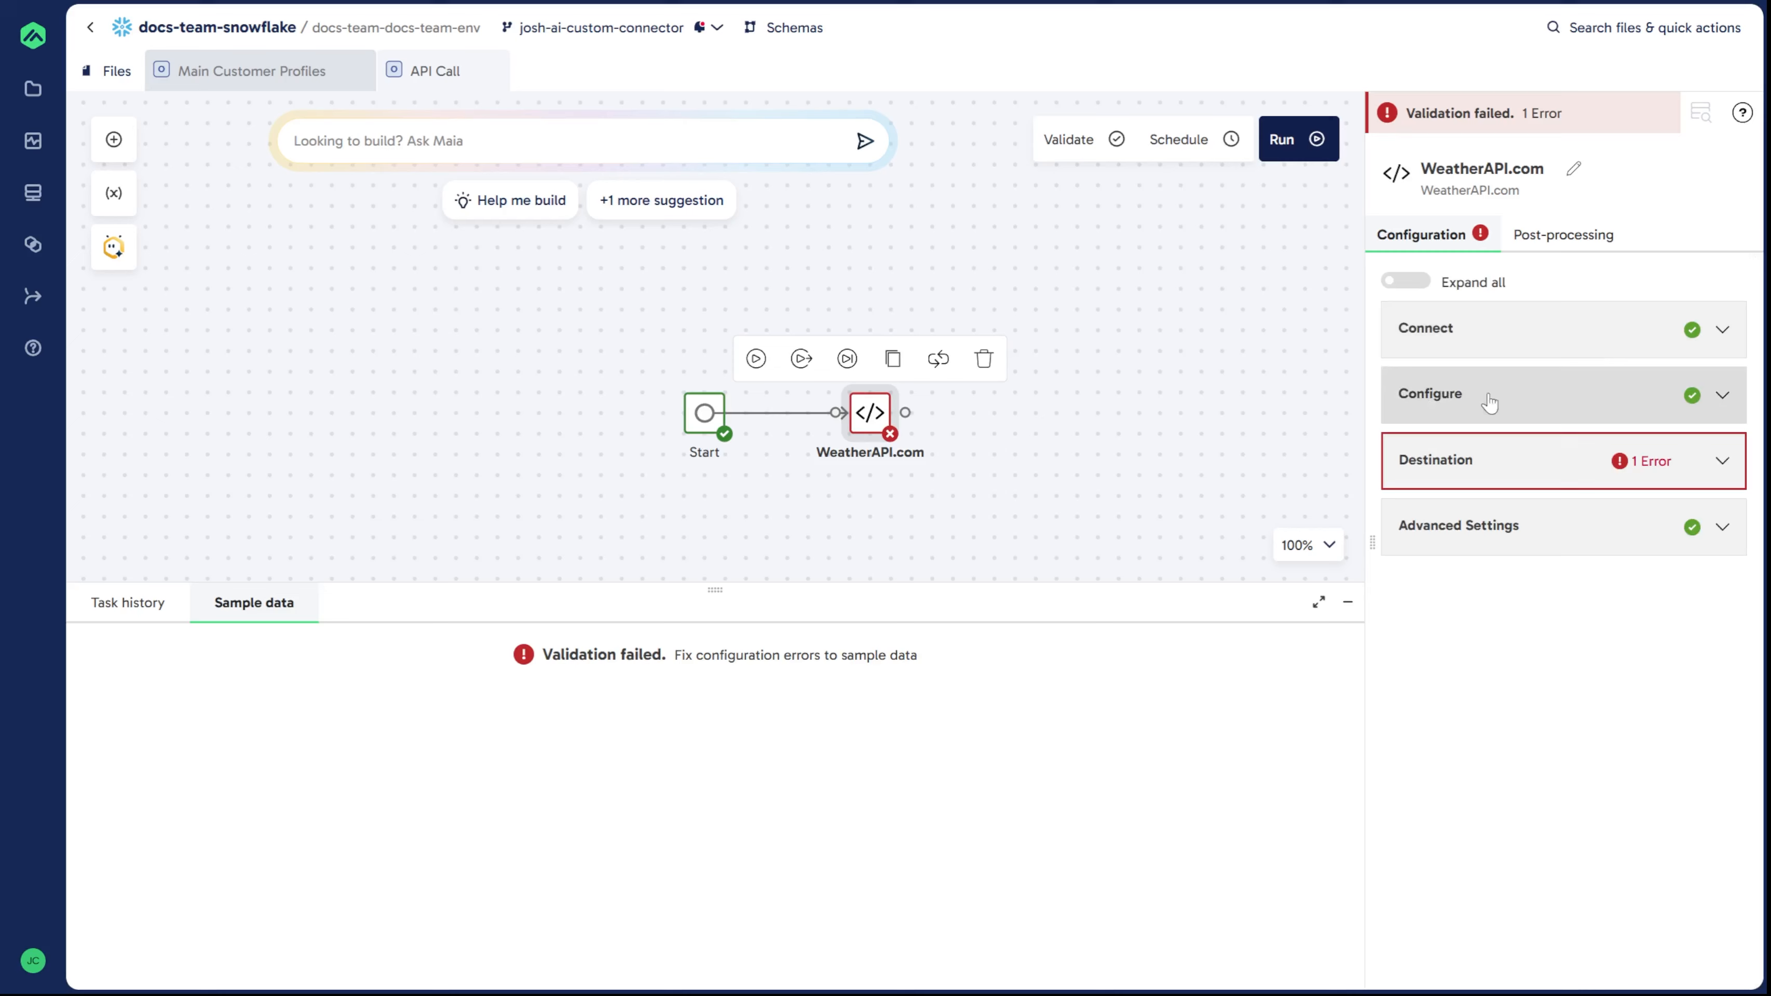
pyautogui.click(1563, 404)
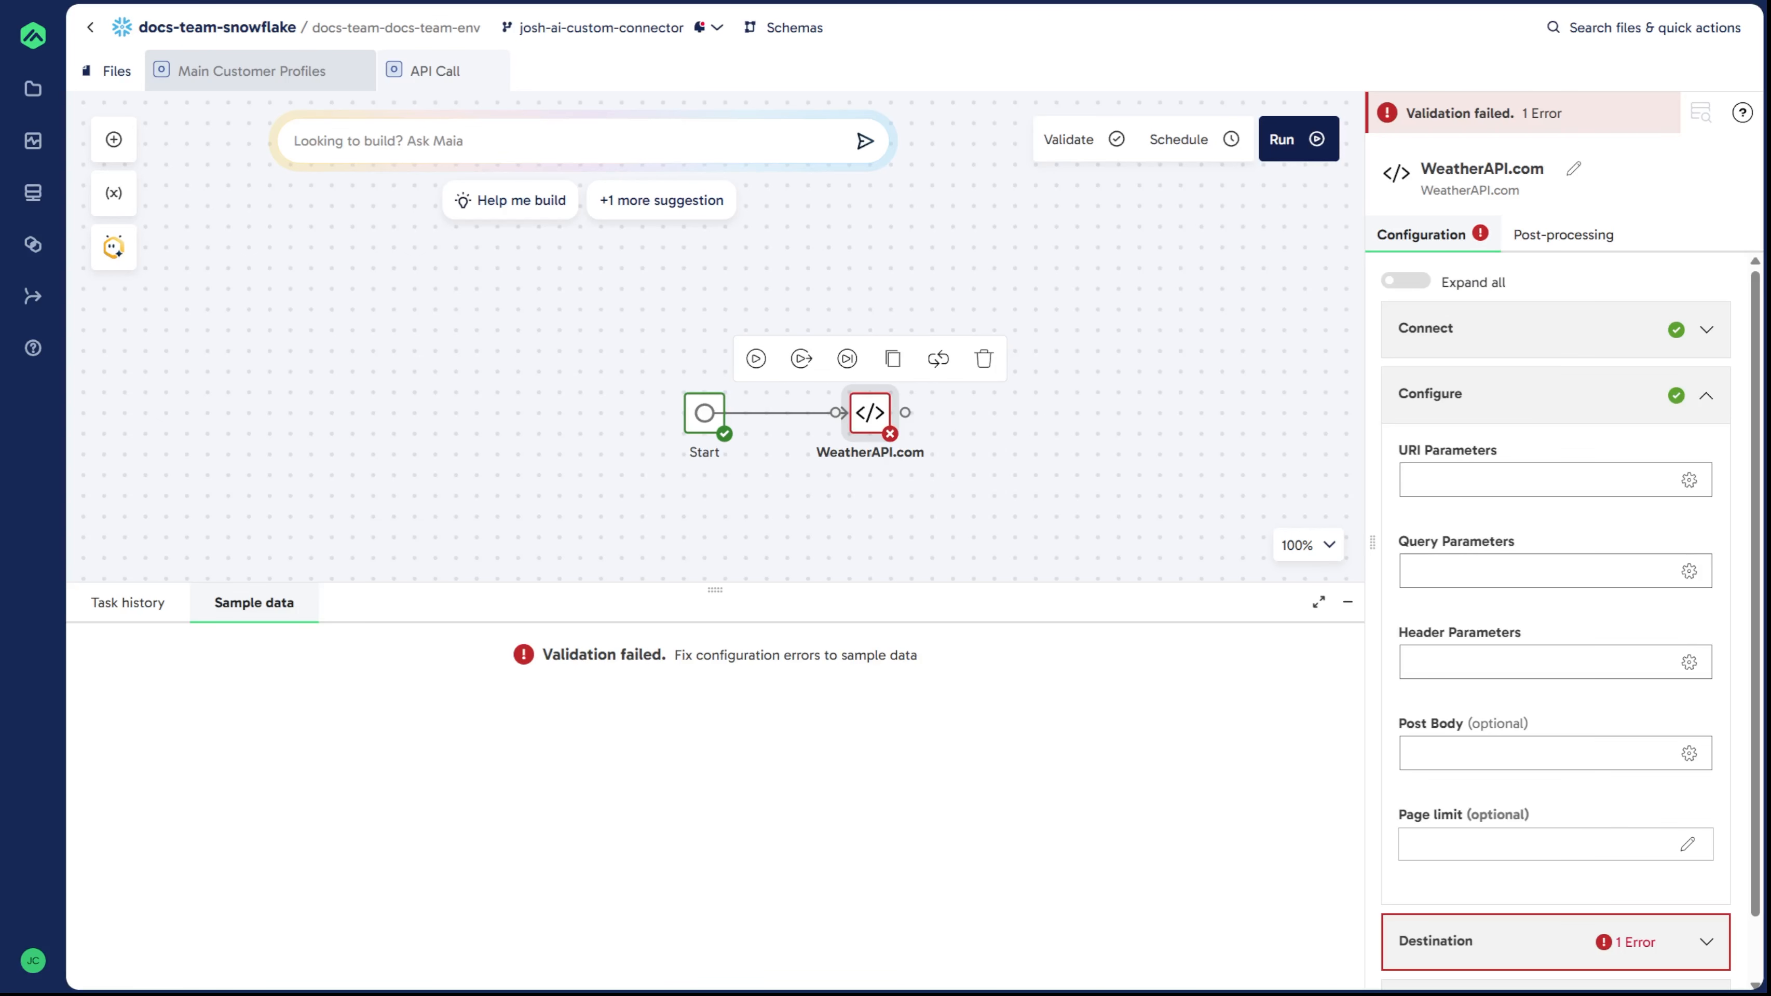
pyautogui.click(1446, 569)
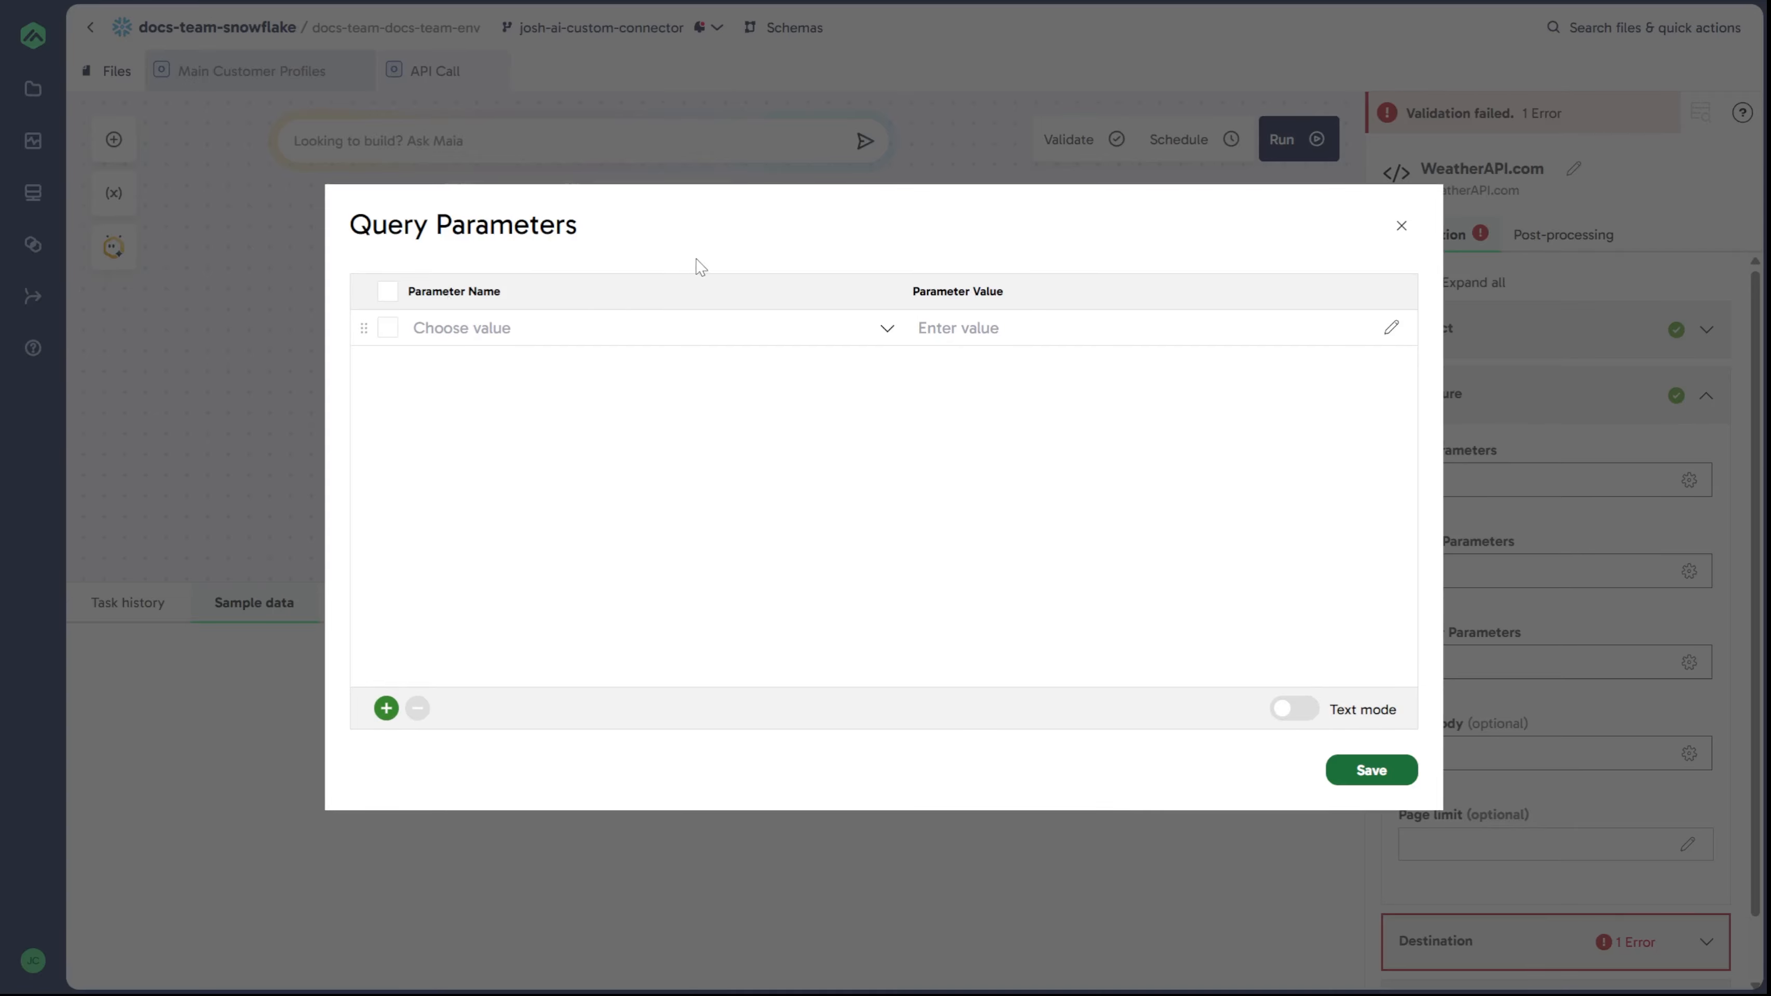
pyautogui.click(574, 325)
pyautogui.write('q')
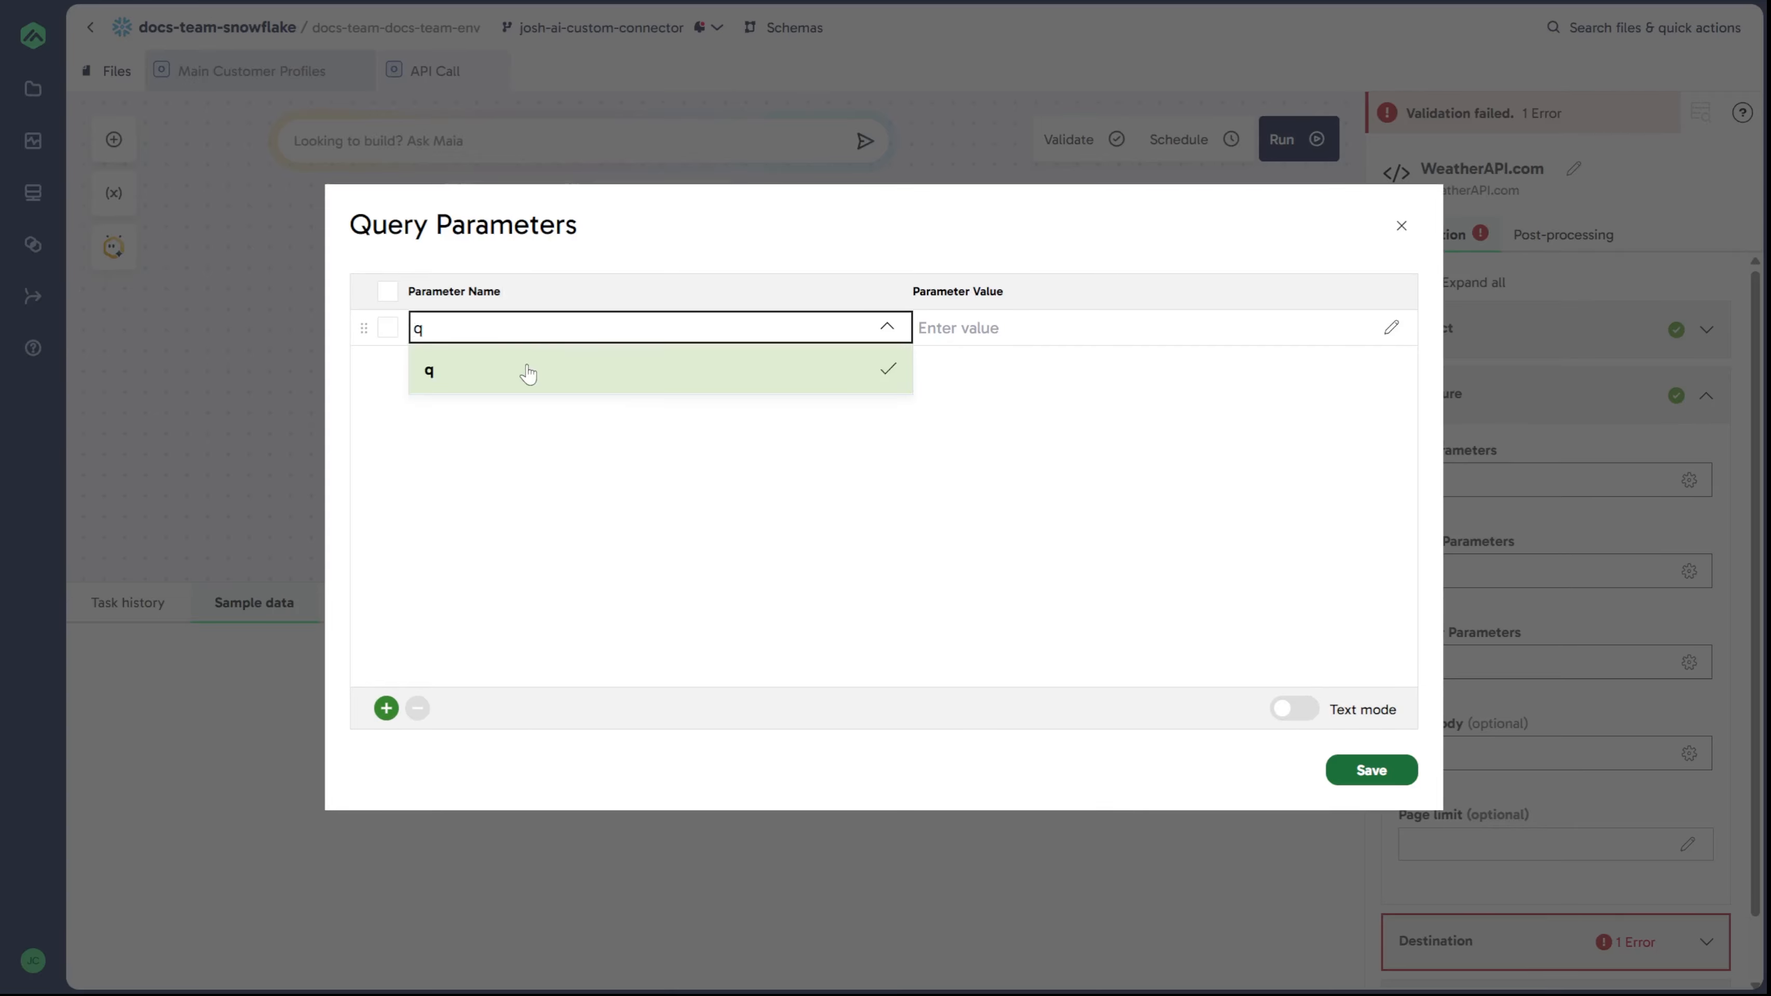
pyautogui.click(525, 375)
pyautogui.click(1062, 328)
pyautogui.write('$')
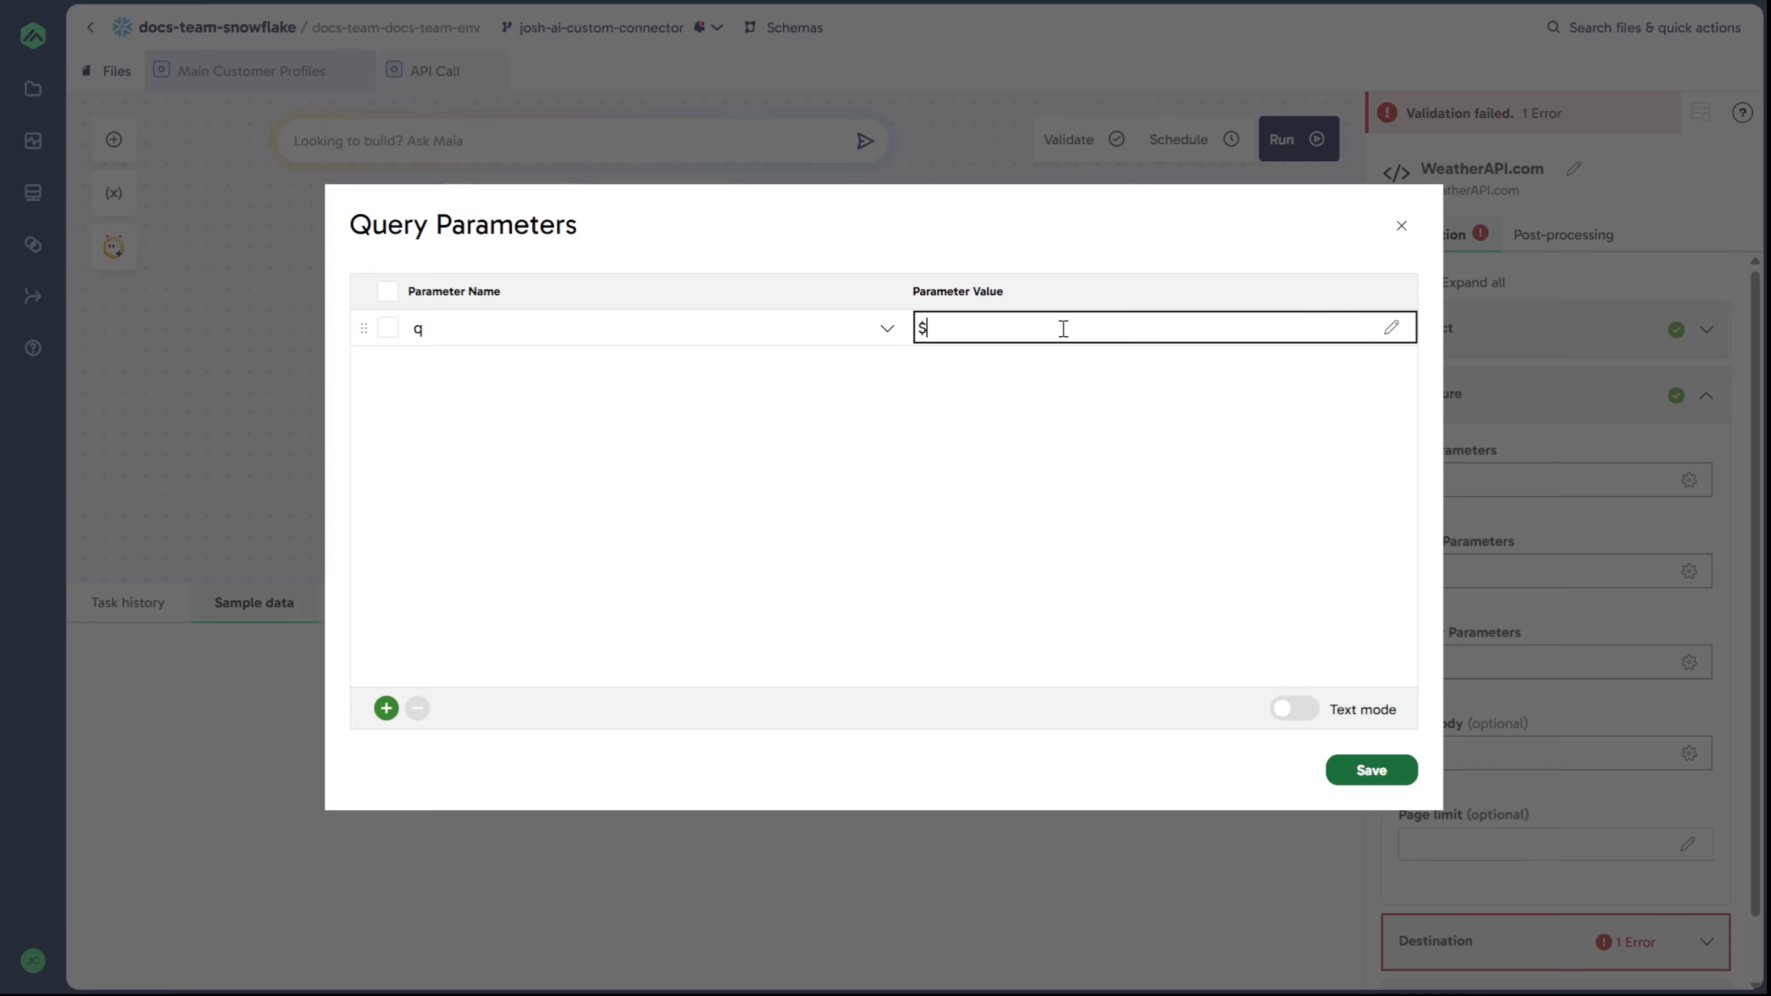
pyautogui.write('{lat},${longvar}')
pyautogui.click(971, 514)
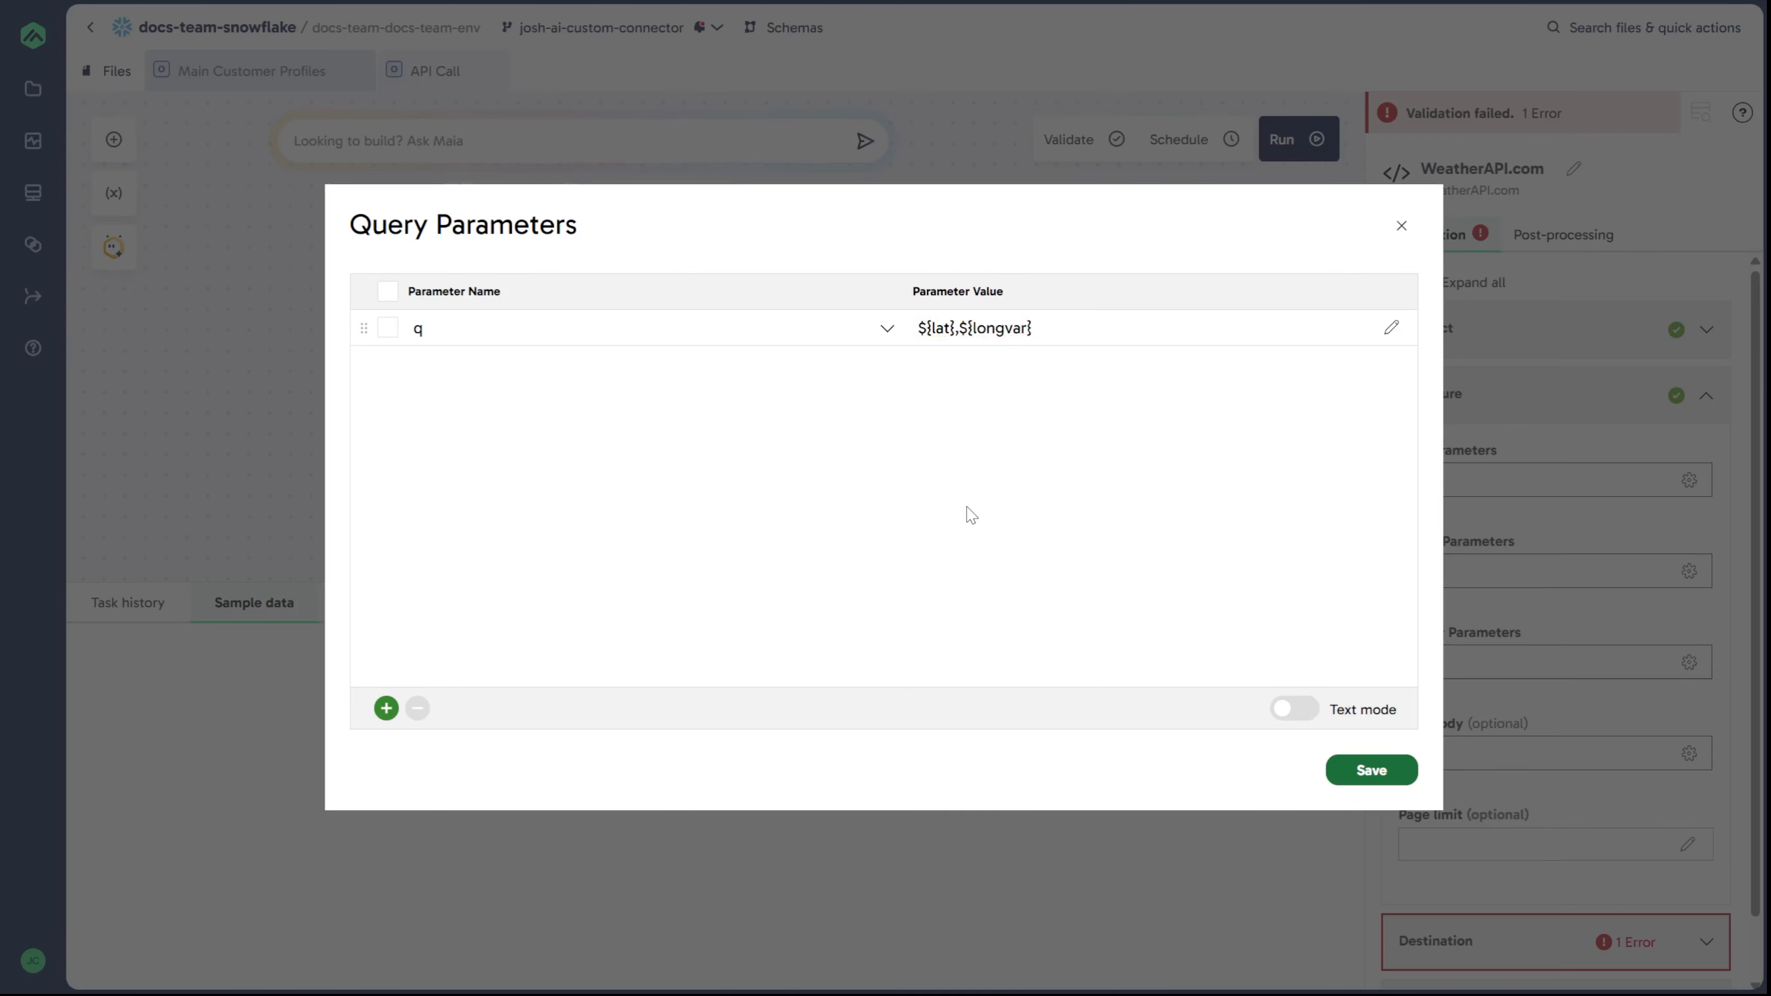
# Step: Add a lang query parameter with the value en
pyautogui.click(386, 708)
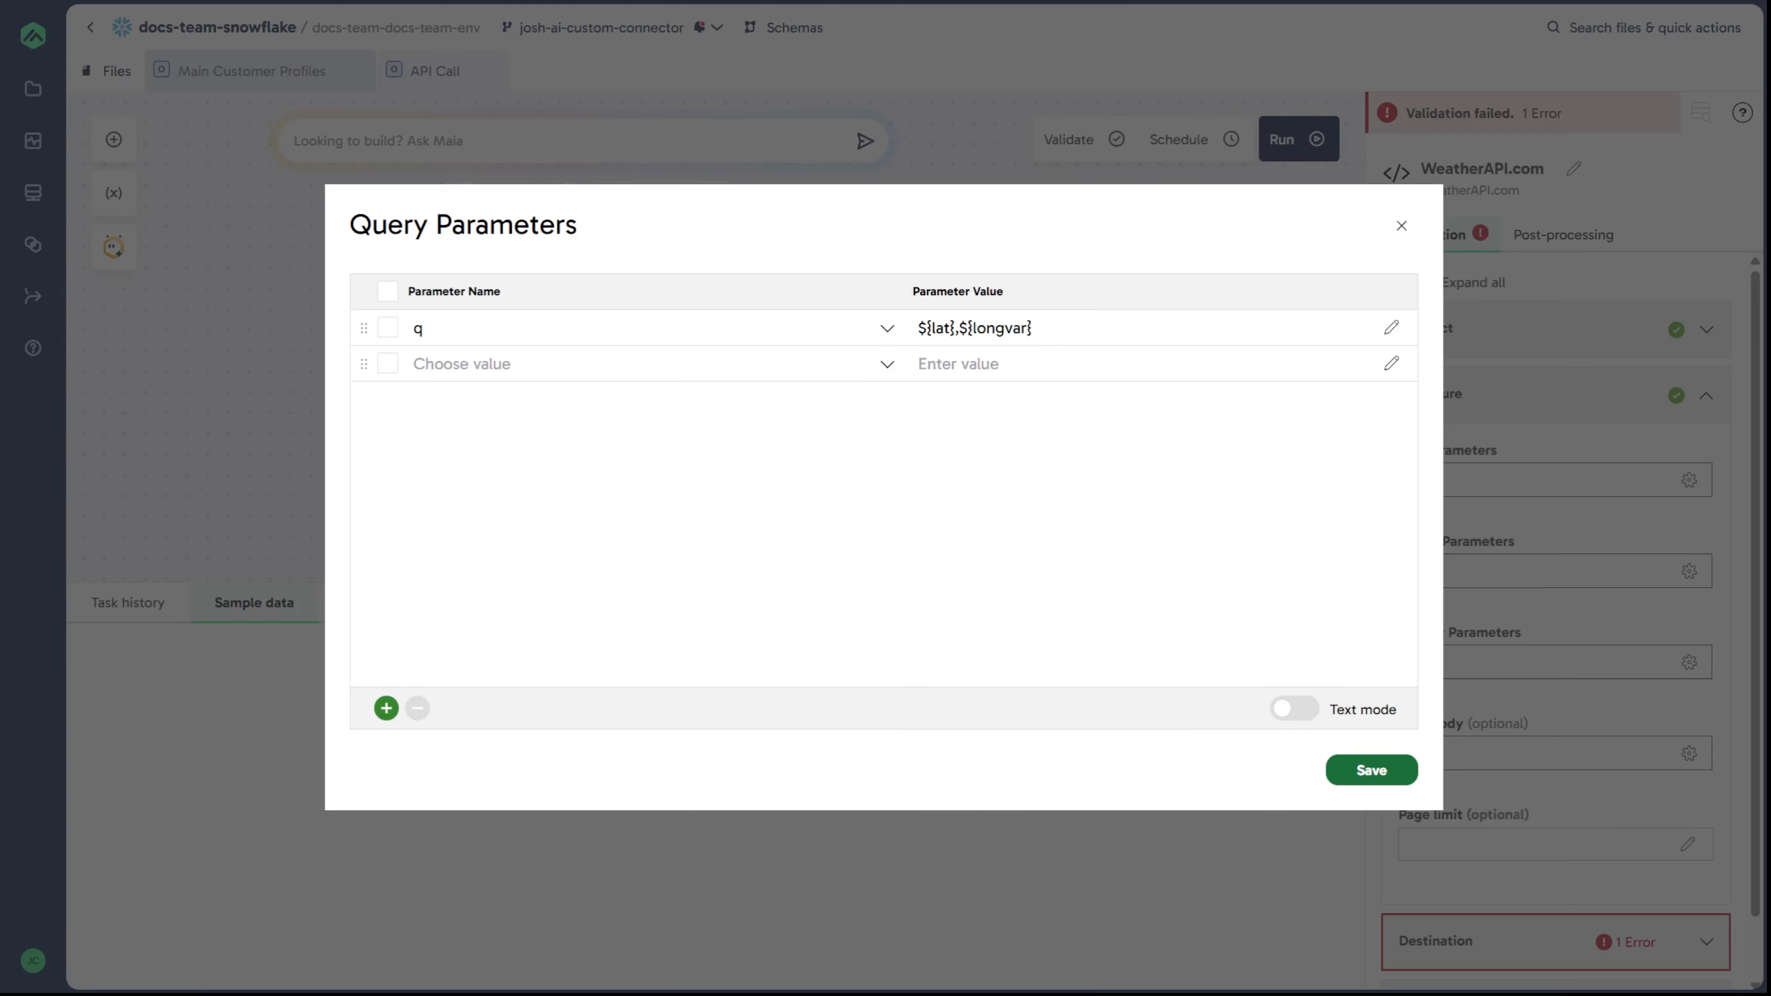
pyautogui.click(676, 364)
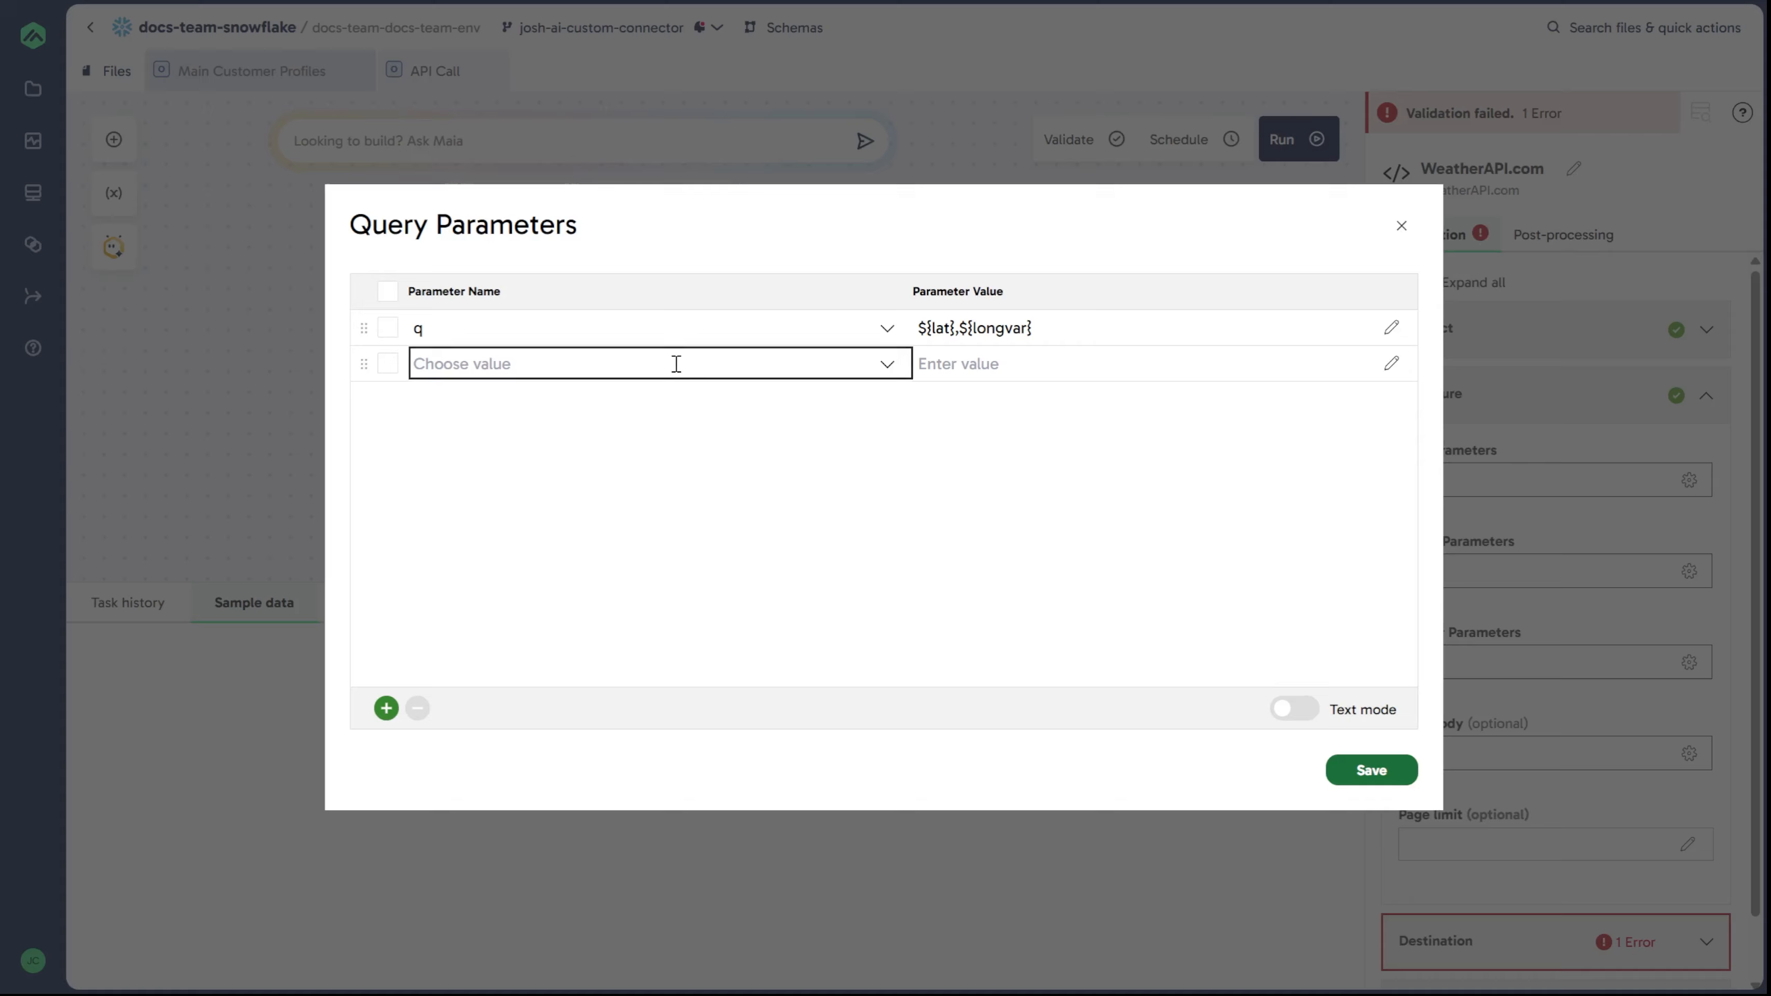
pyautogui.write('lang')
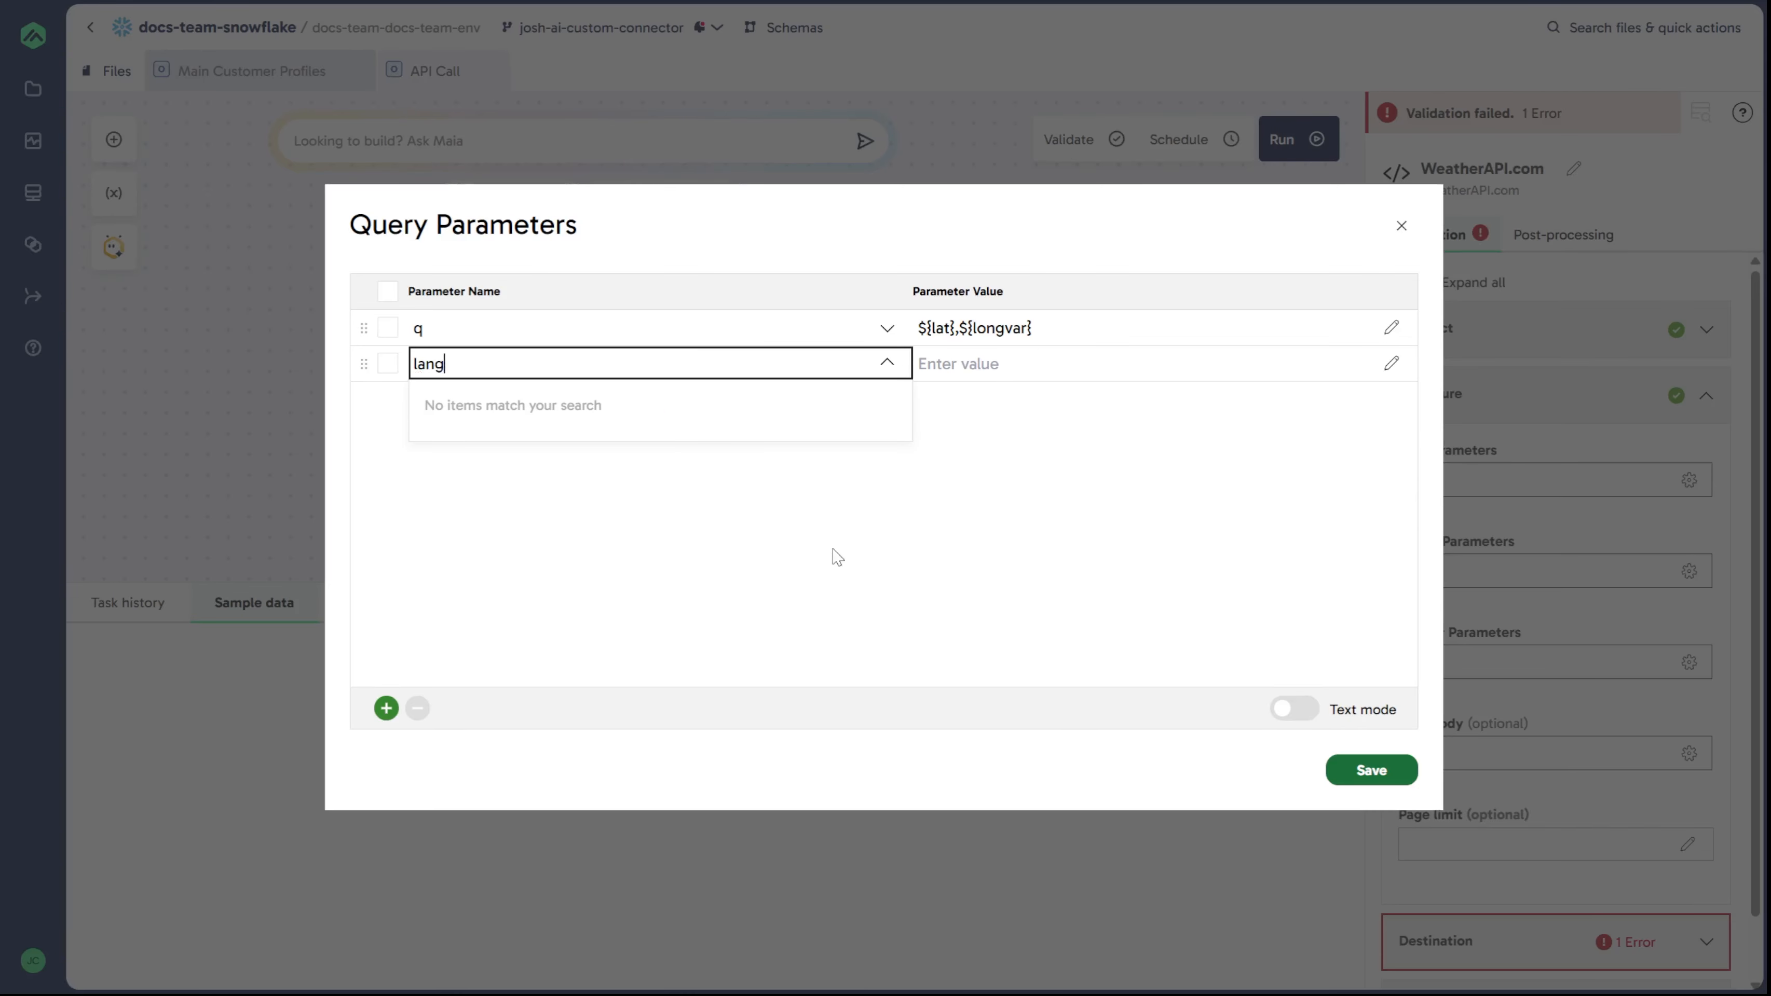
pyautogui.moveTo(487, 366); pyautogui.dragTo(345, 417)
pyautogui.click(520, 366)
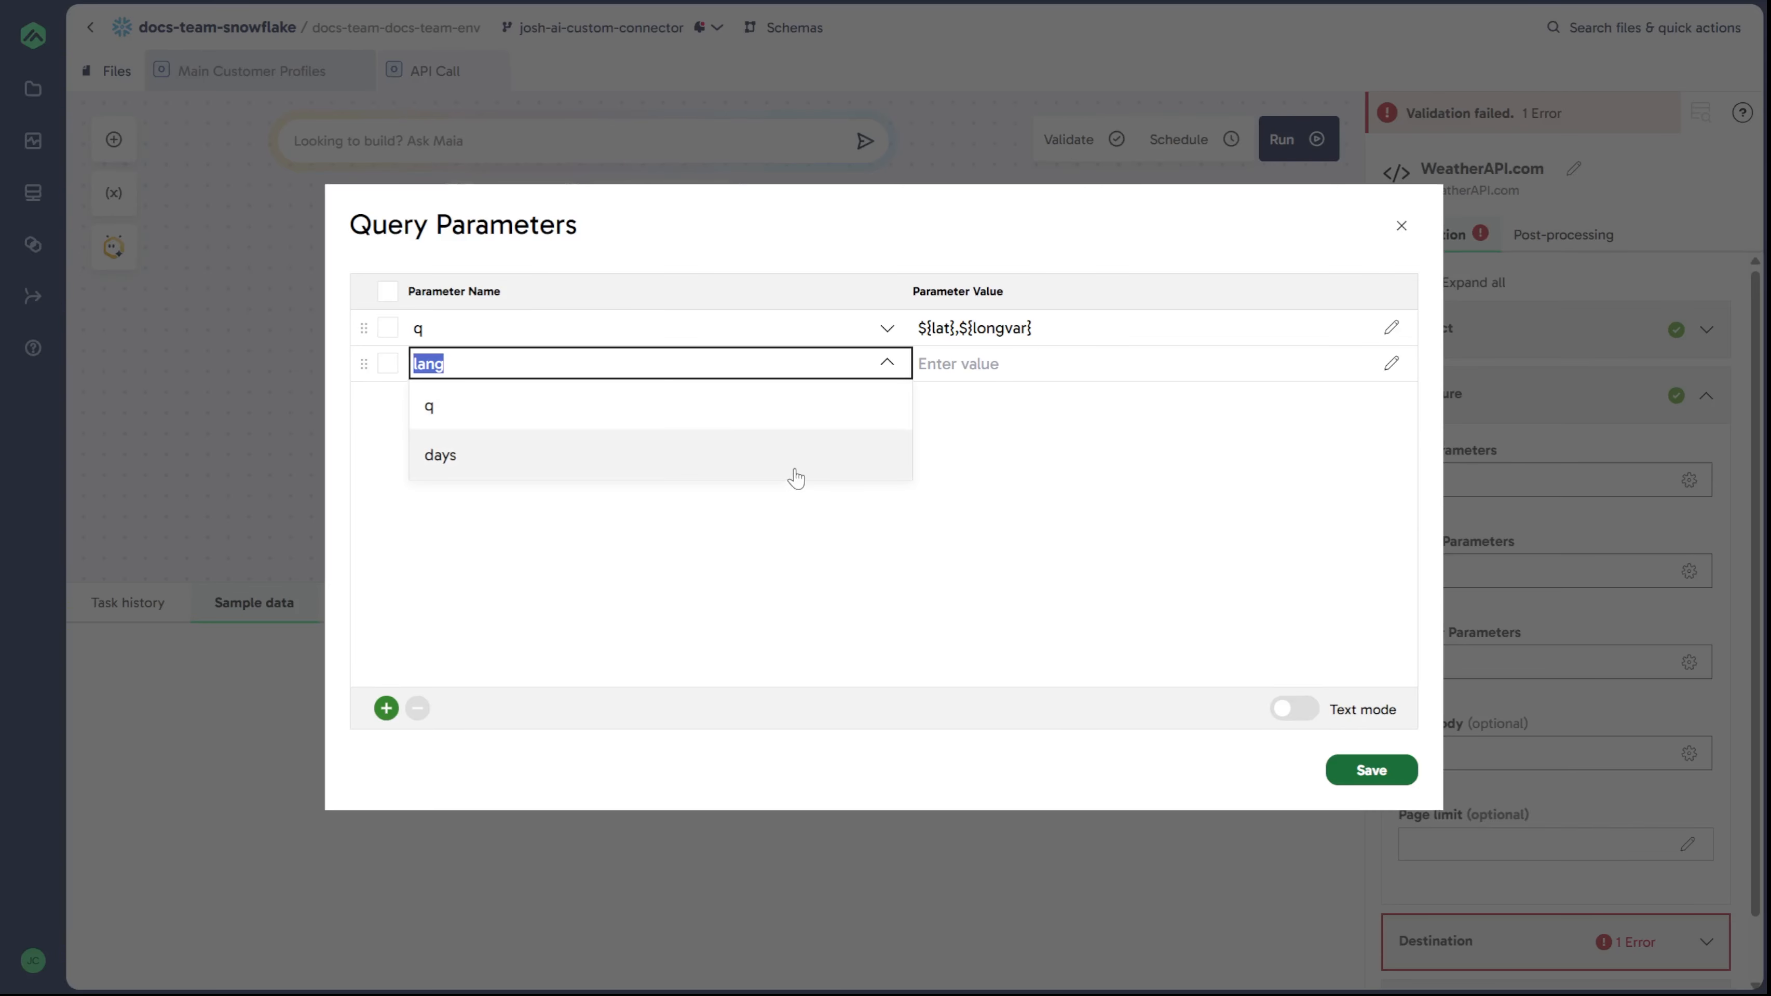
pyautogui.click(1071, 364)
pyautogui.write('en')
pyautogui.click(1060, 455)
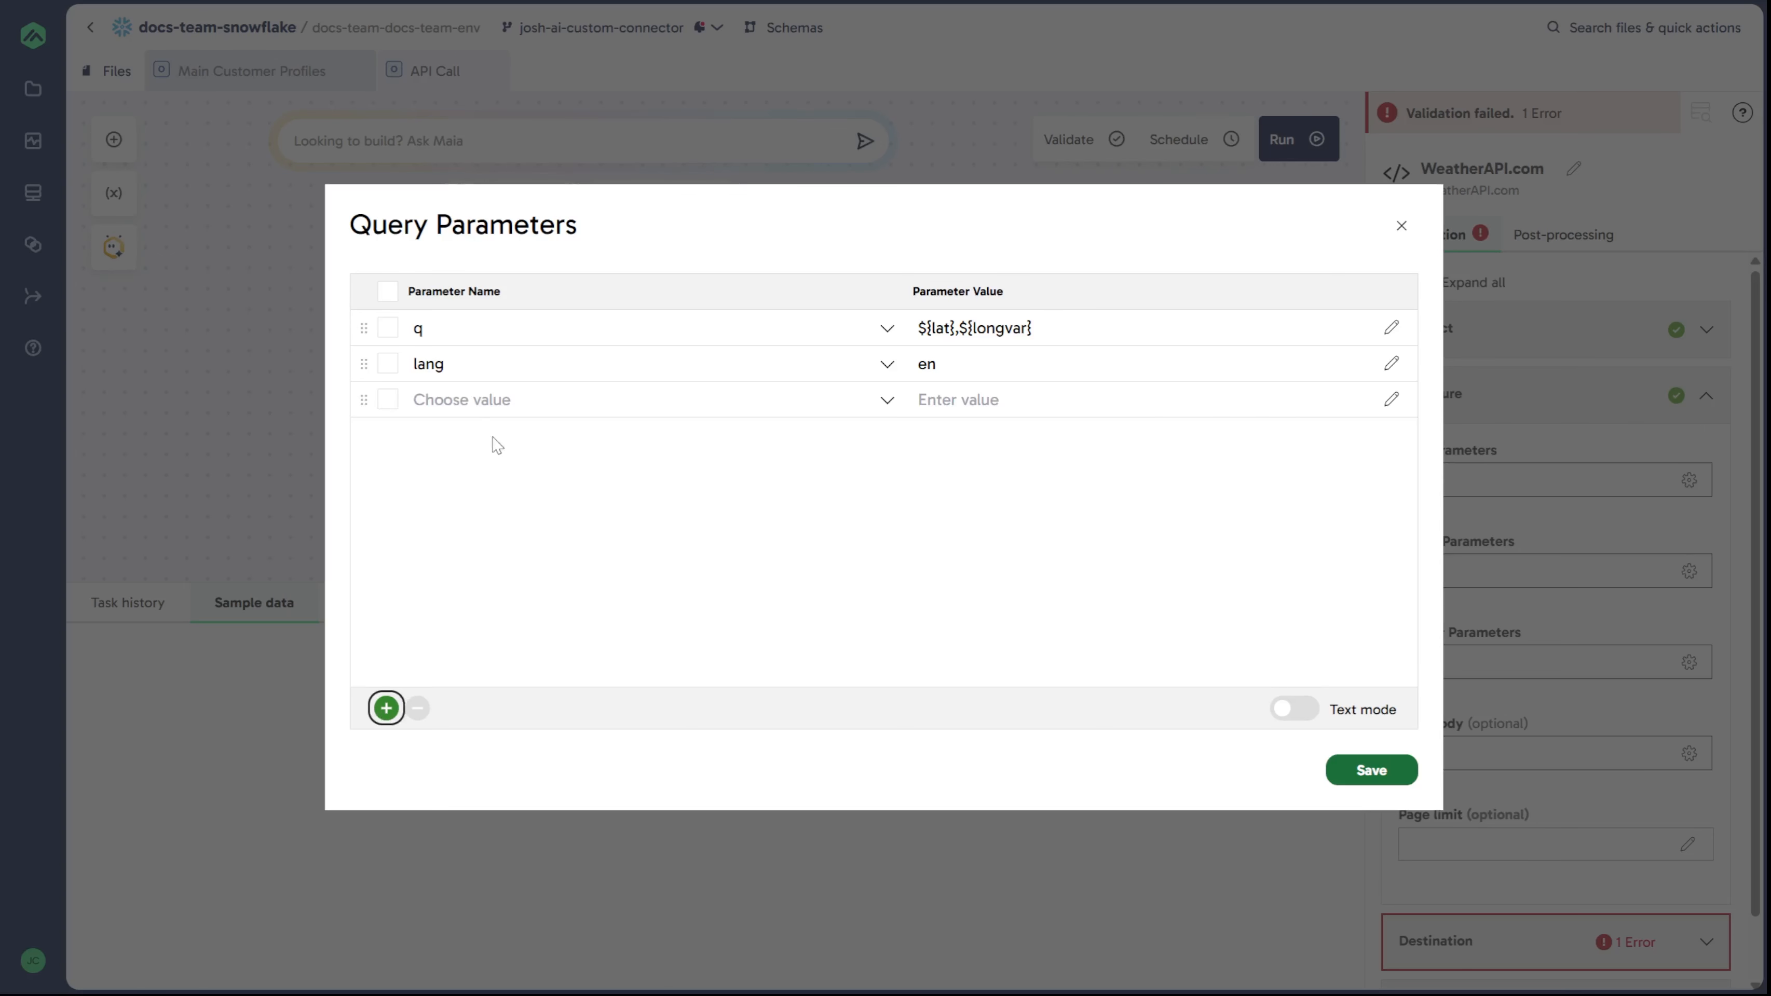
# Step: Add a days query parameter set to 3 and save the query parameters
pyautogui.click(483, 399)
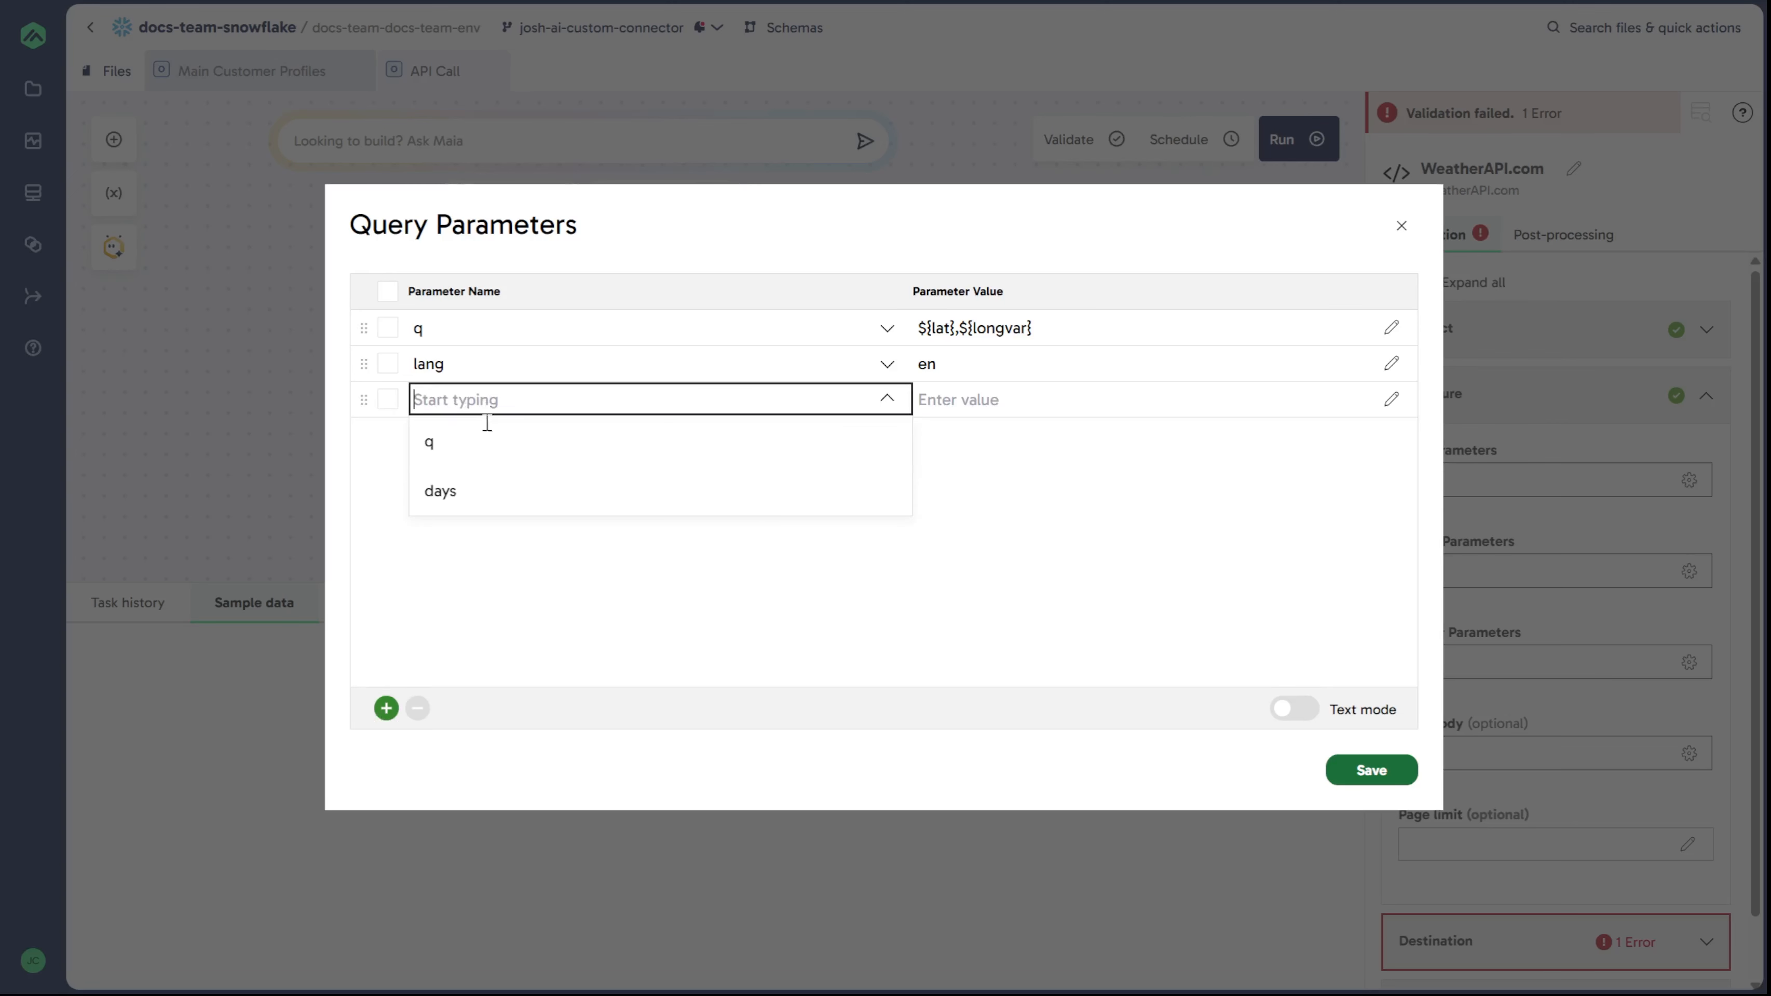
pyautogui.click(478, 494)
pyautogui.click(1012, 398)
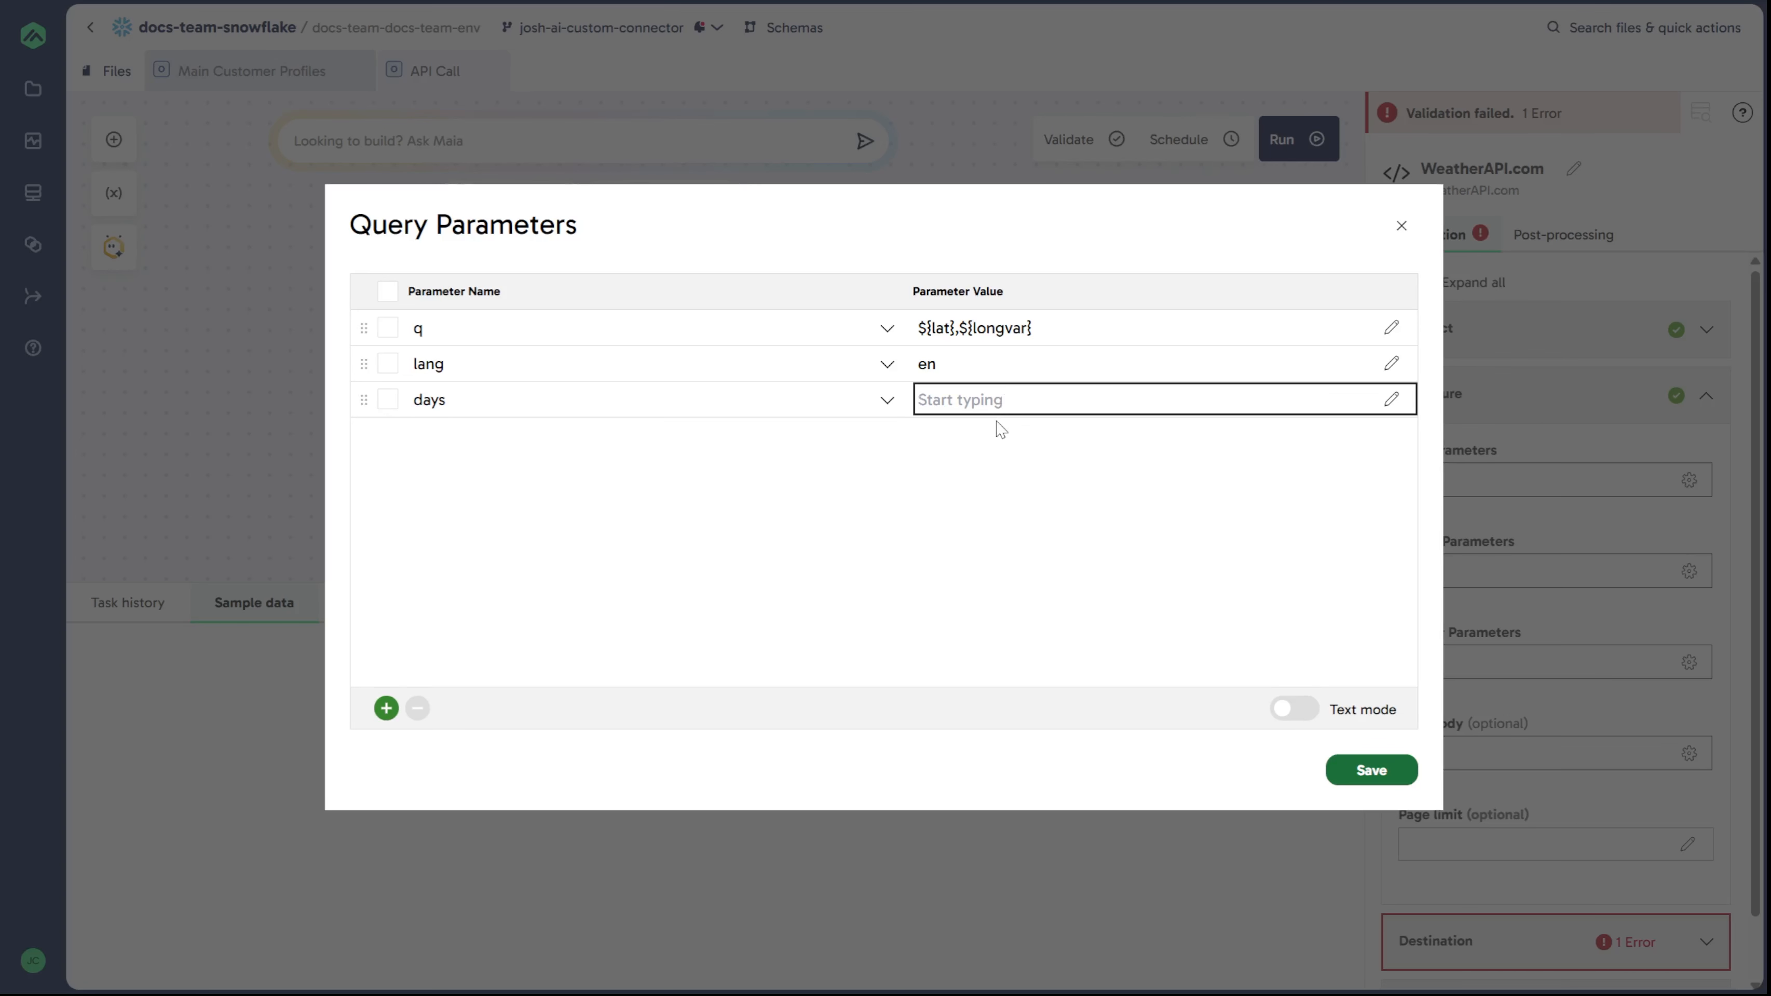
pyautogui.write('3')
pyautogui.click(1012, 517)
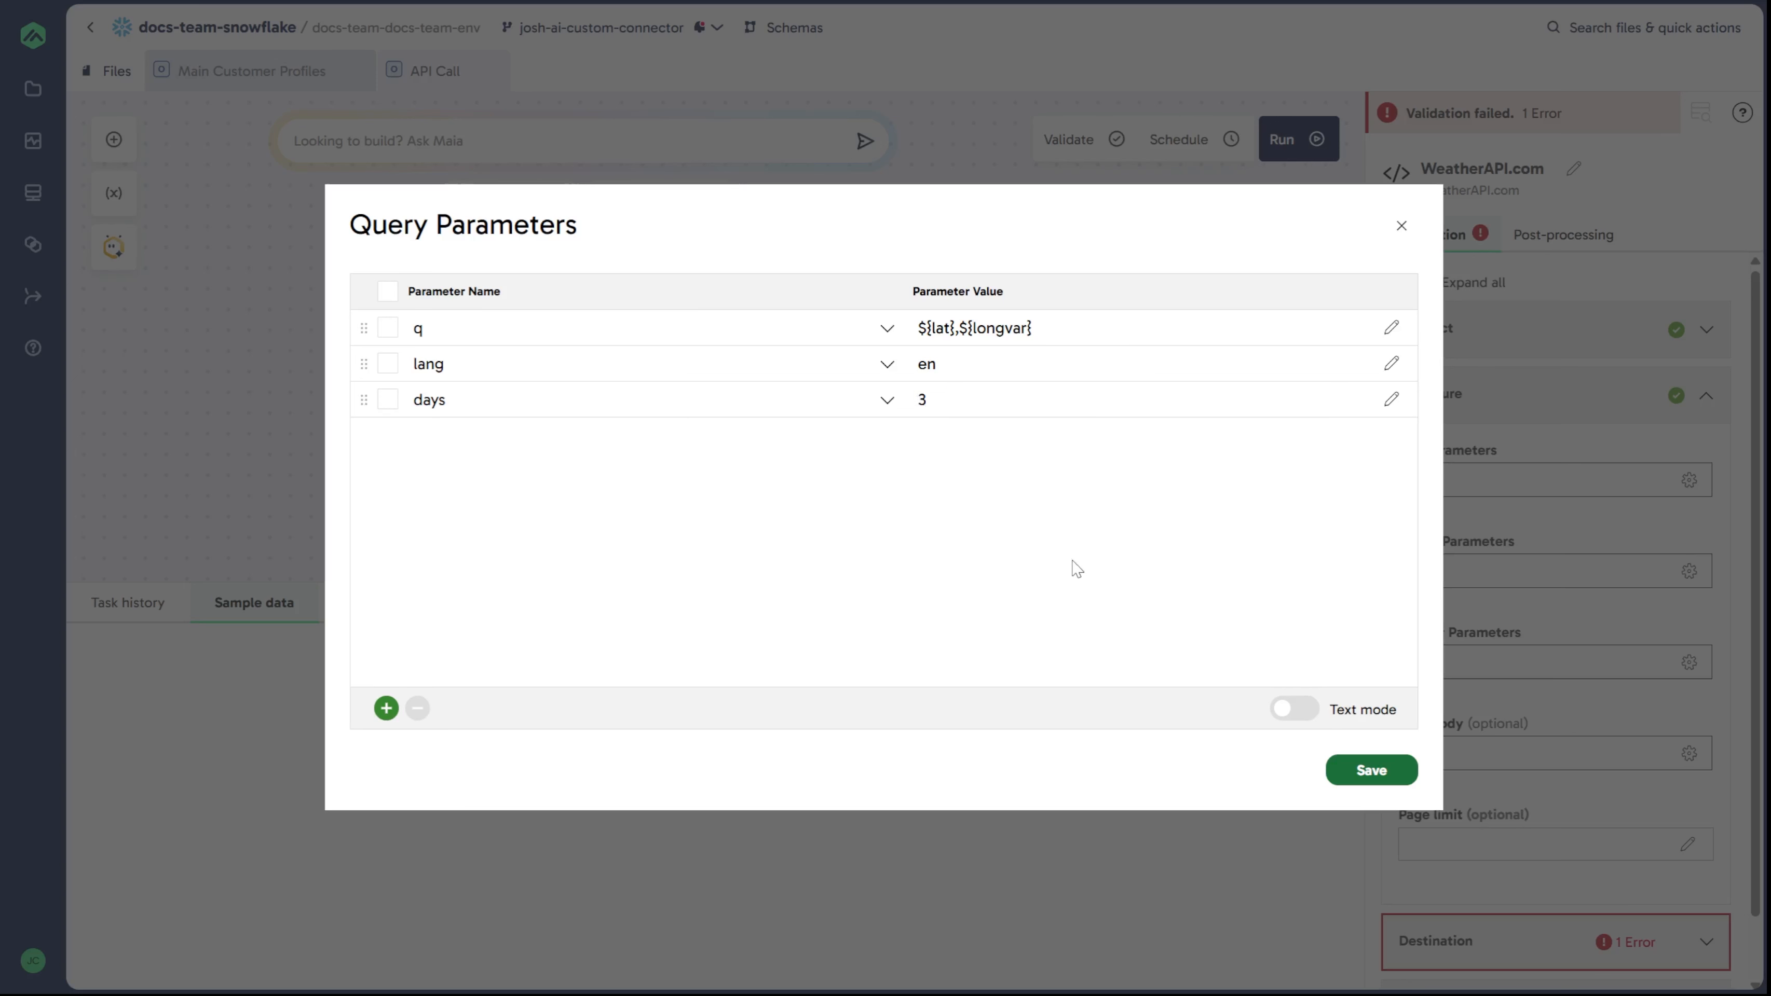
pyautogui.click(1367, 772)
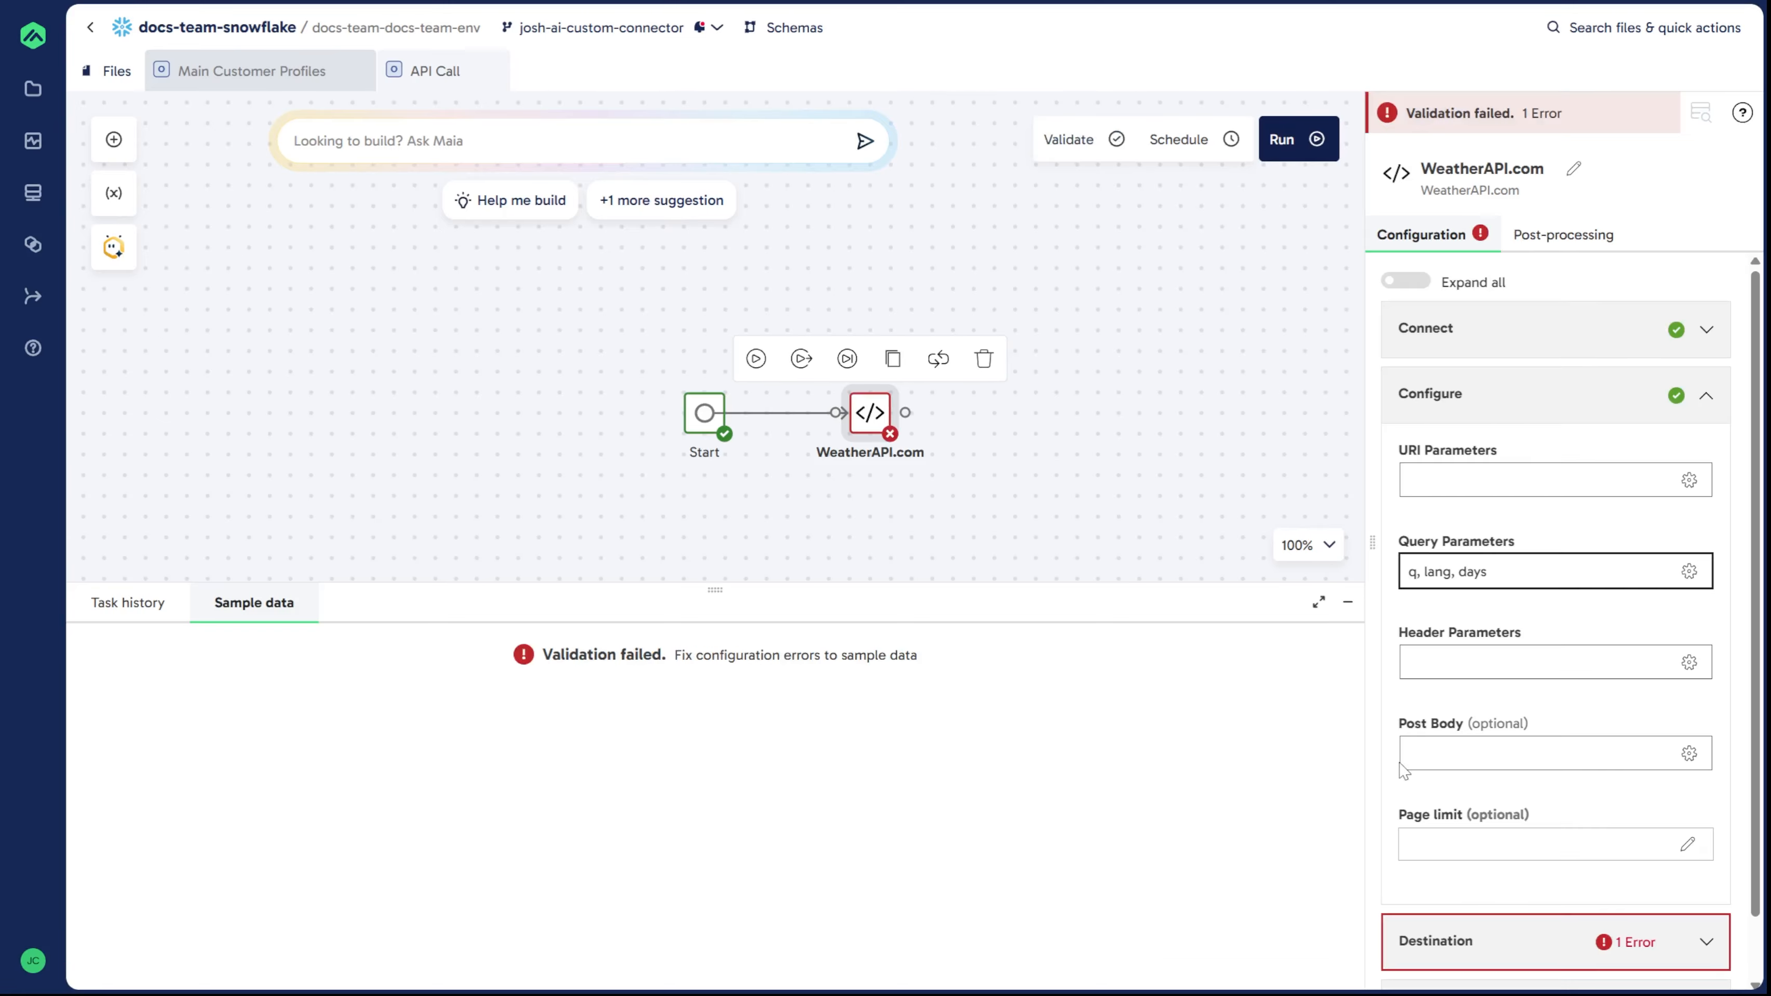
# Step: Open the Destination section of the WeatherAPI.com component and set the destination to Snowflake
pyautogui.click(1497, 397)
pyautogui.click(1498, 458)
pyautogui.click(1470, 545)
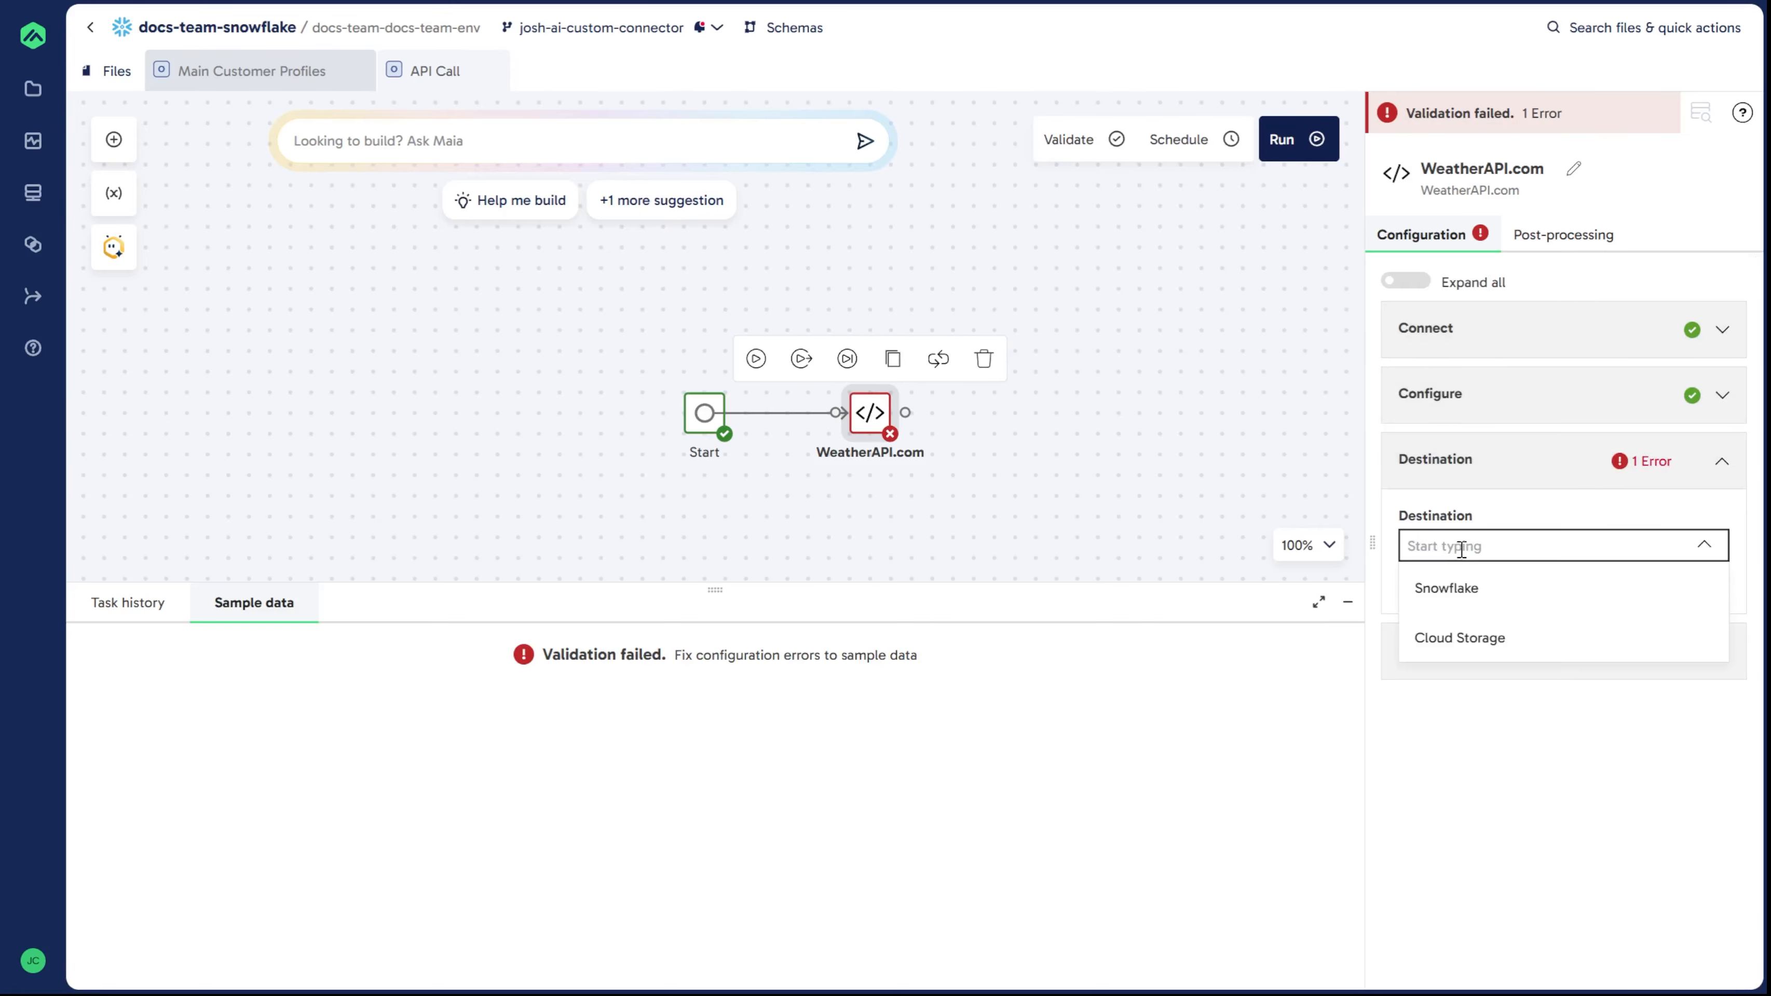
pyautogui.click(1466, 586)
pyautogui.click(1587, 505)
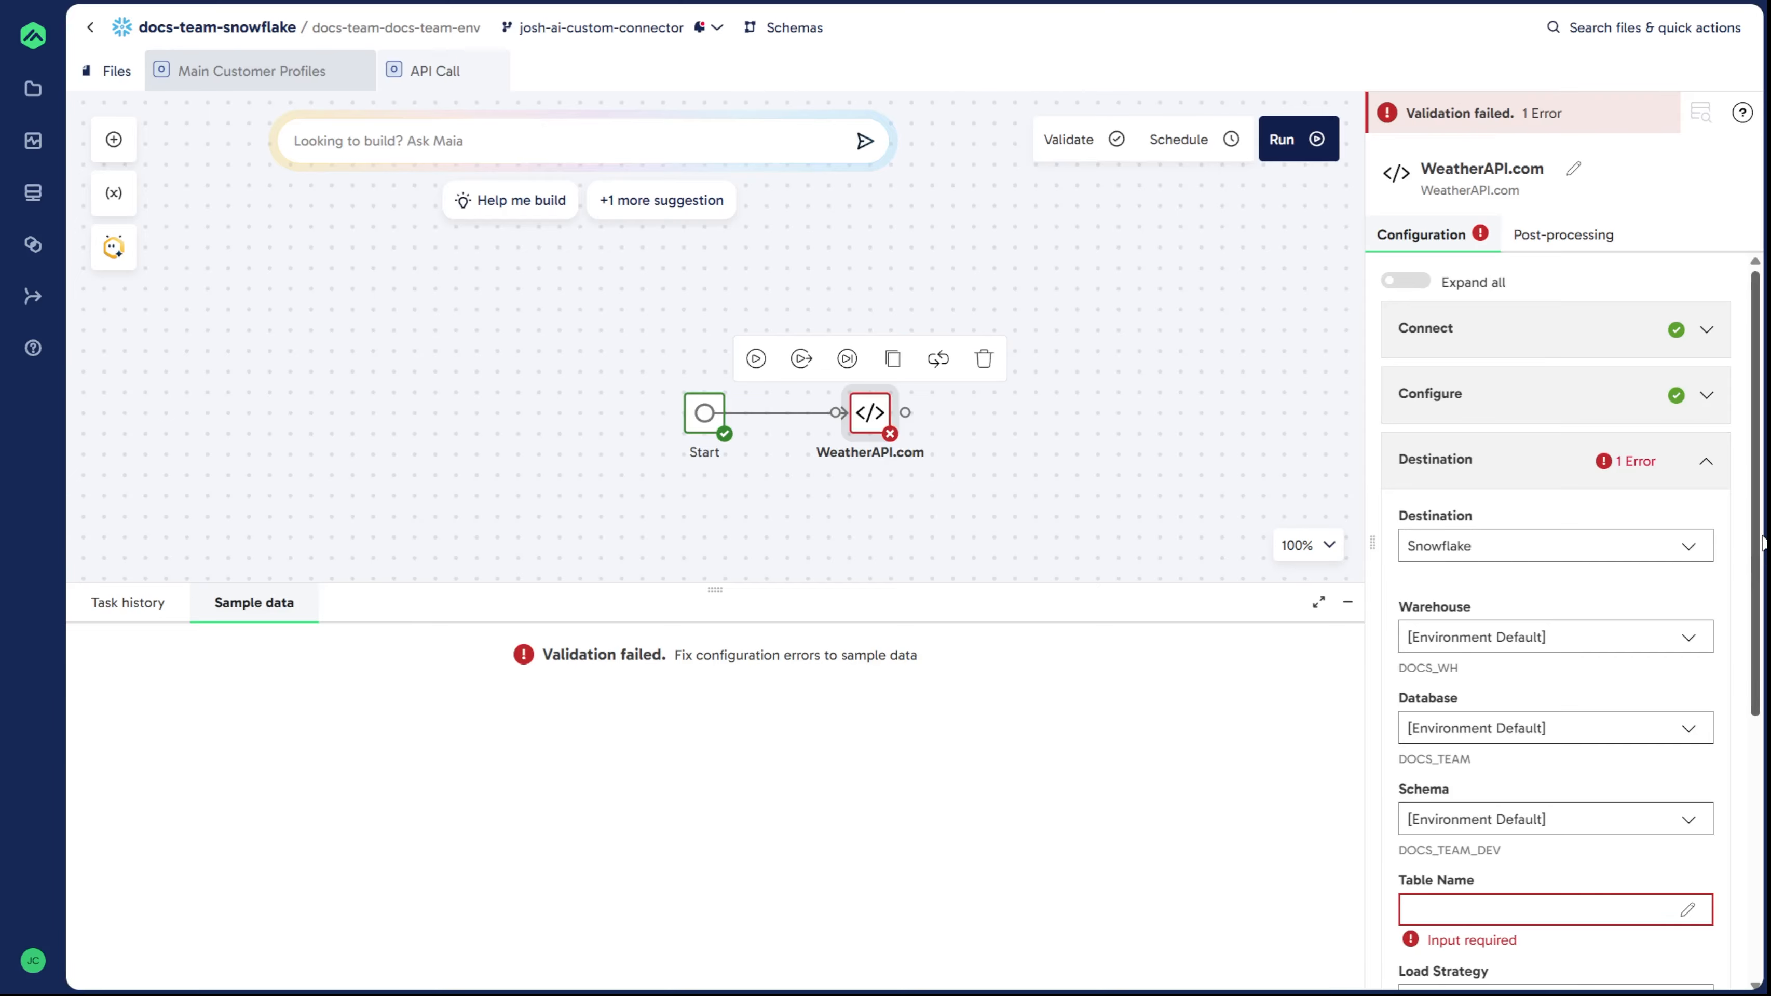
# Step: Set the destination load strategy to Append
pyautogui.scroll(-3, 1761, 543)
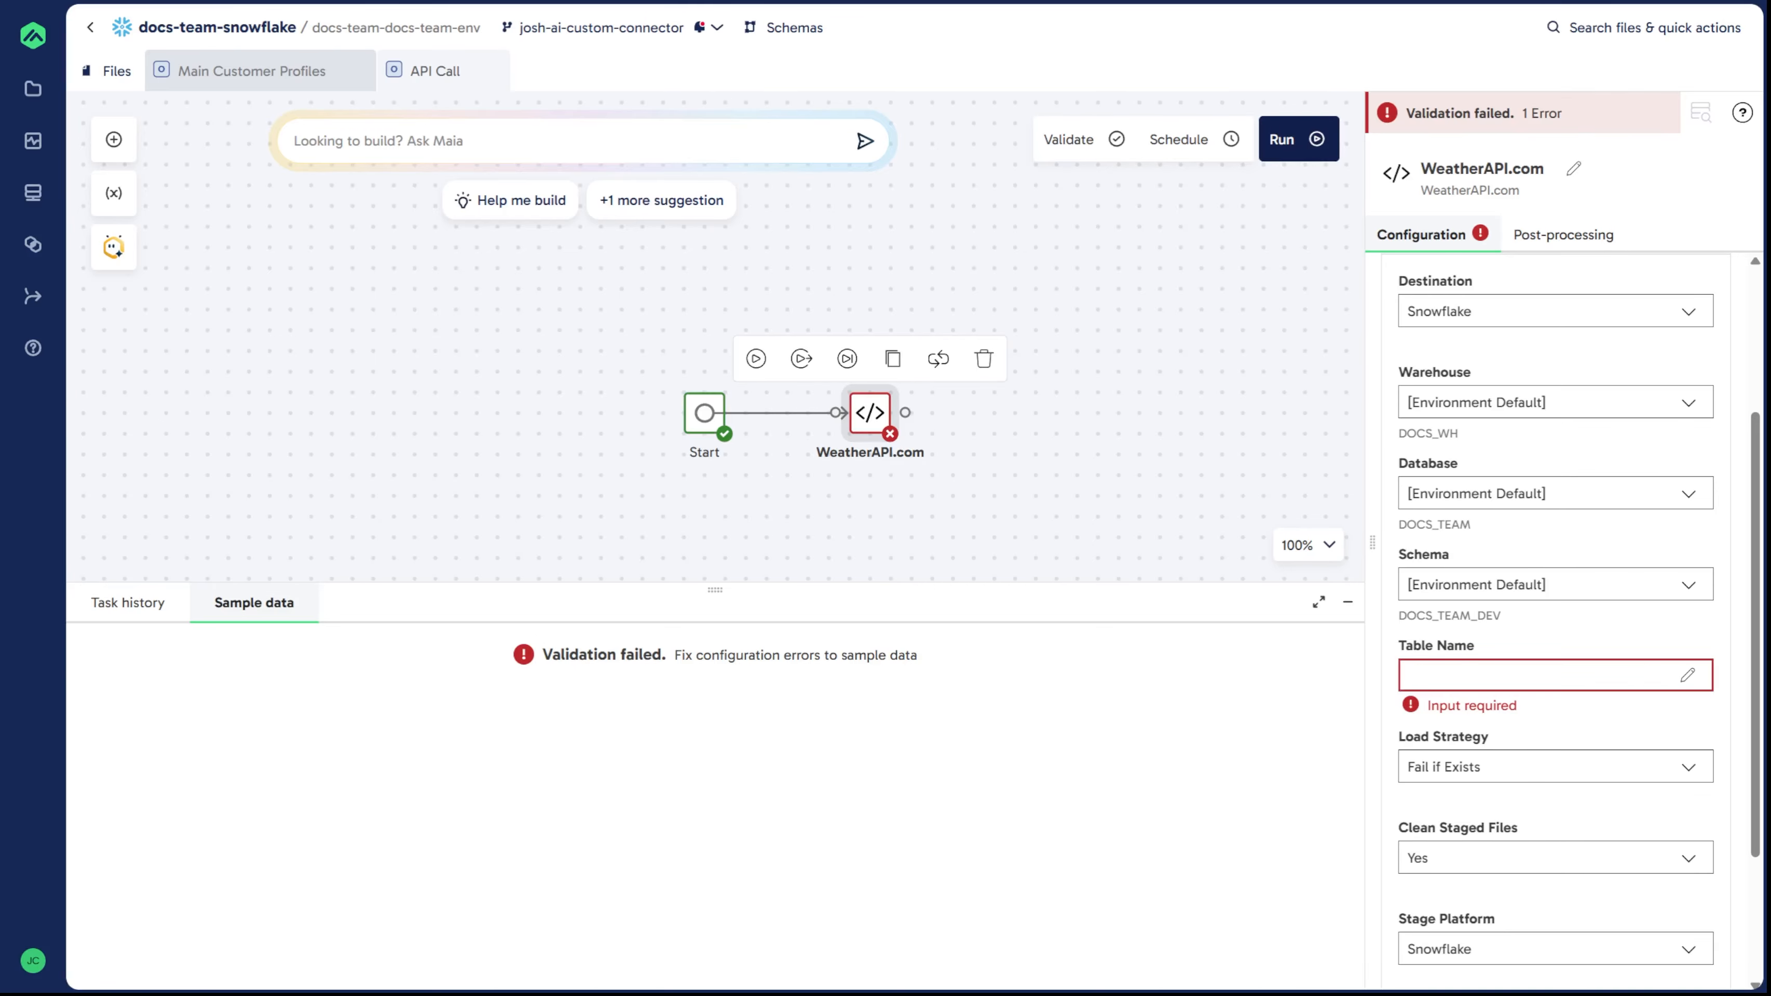
pyautogui.click(1456, 768)
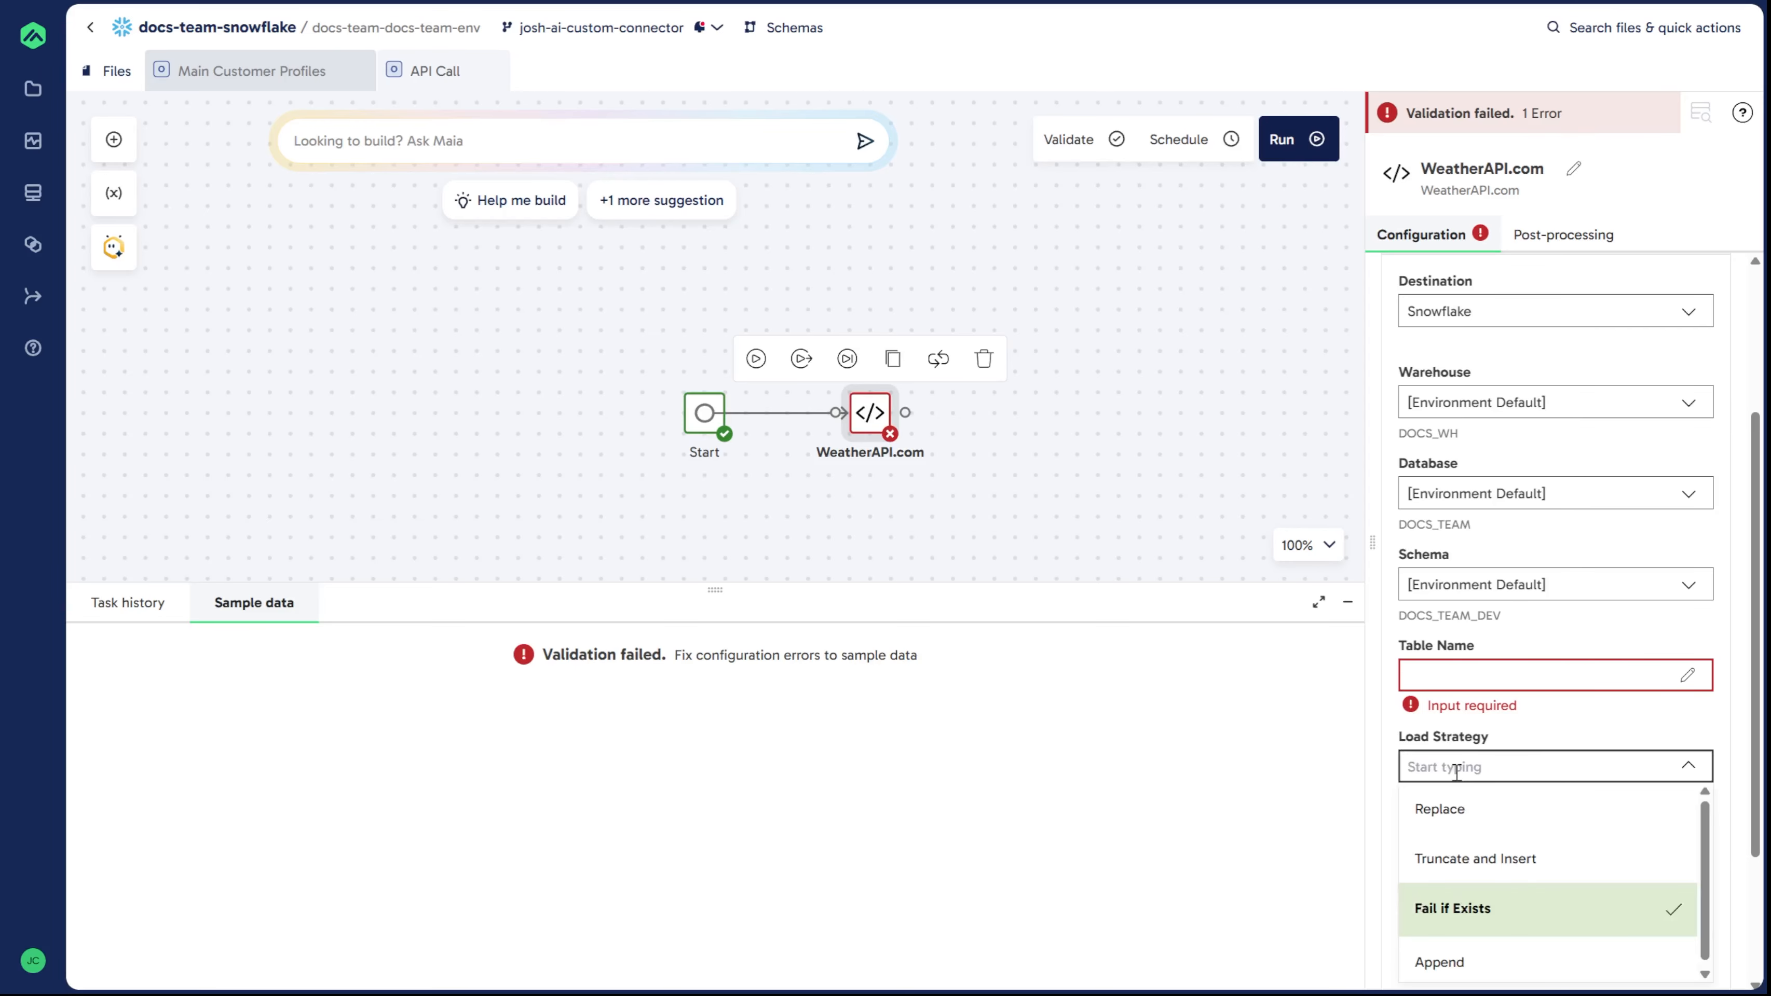
pyautogui.click(1553, 968)
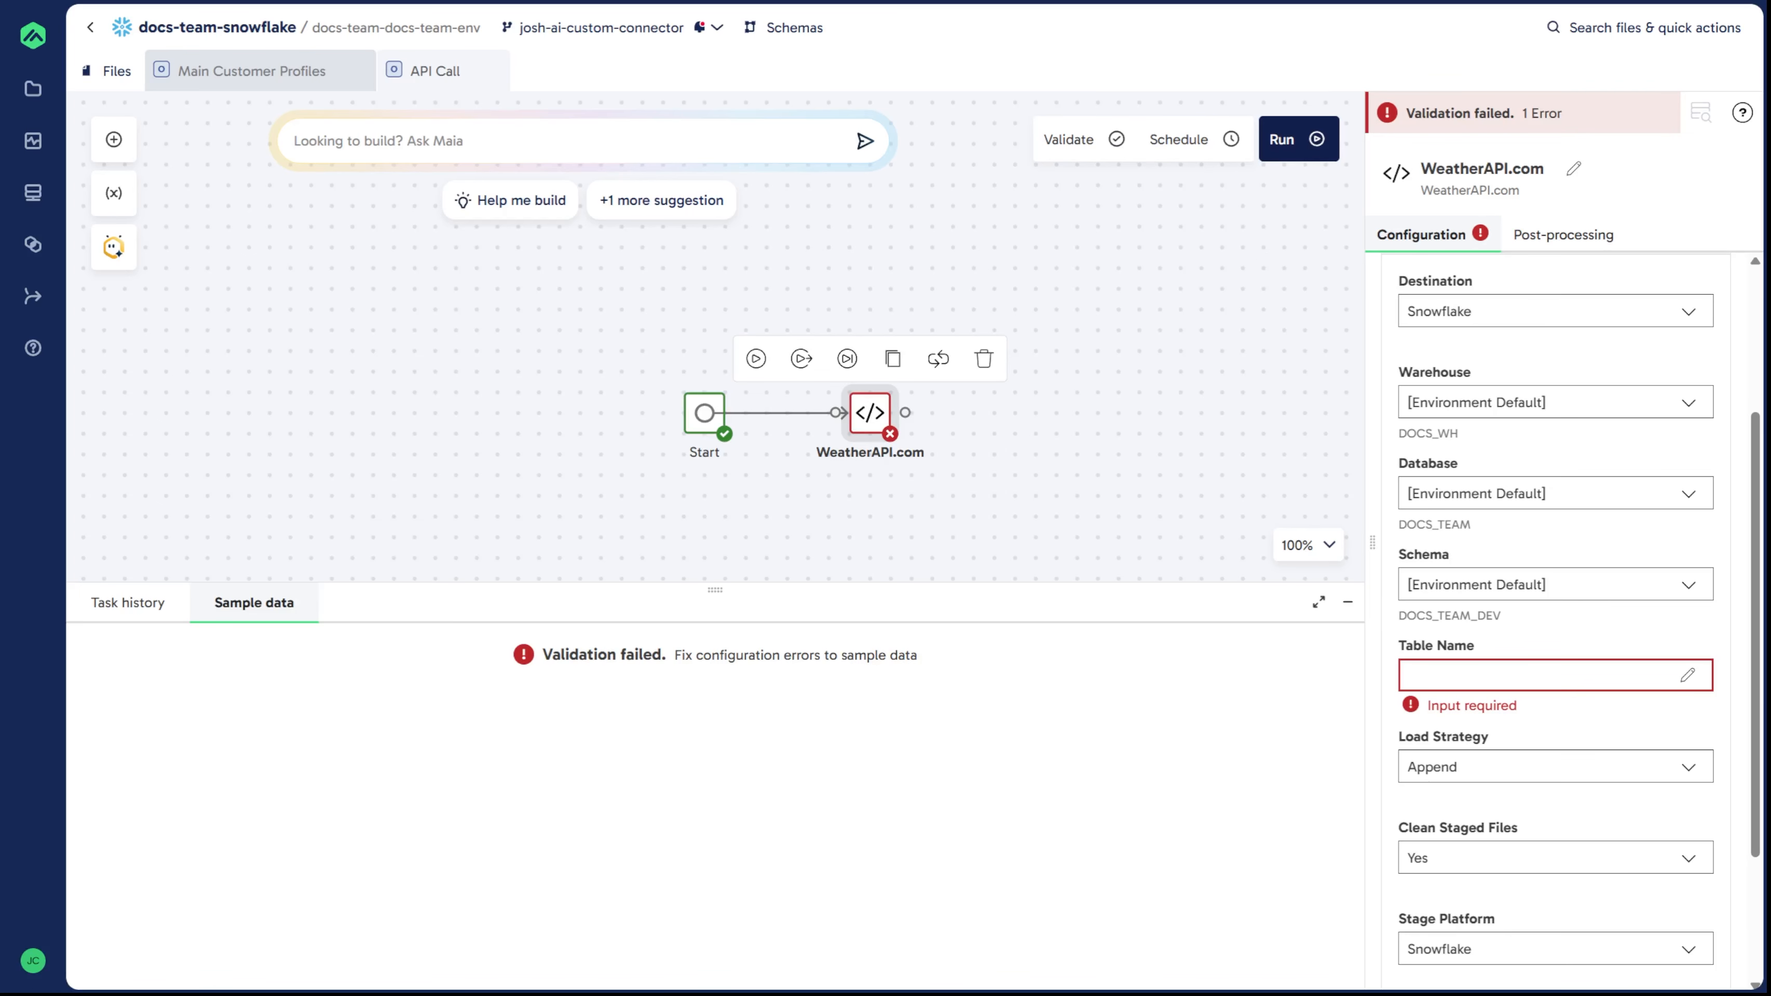
# Step: Set the table name to the user's name followed by _greenwave_customer_weatherAPI_data
pyautogui.scroll(-3, 1564, 795)
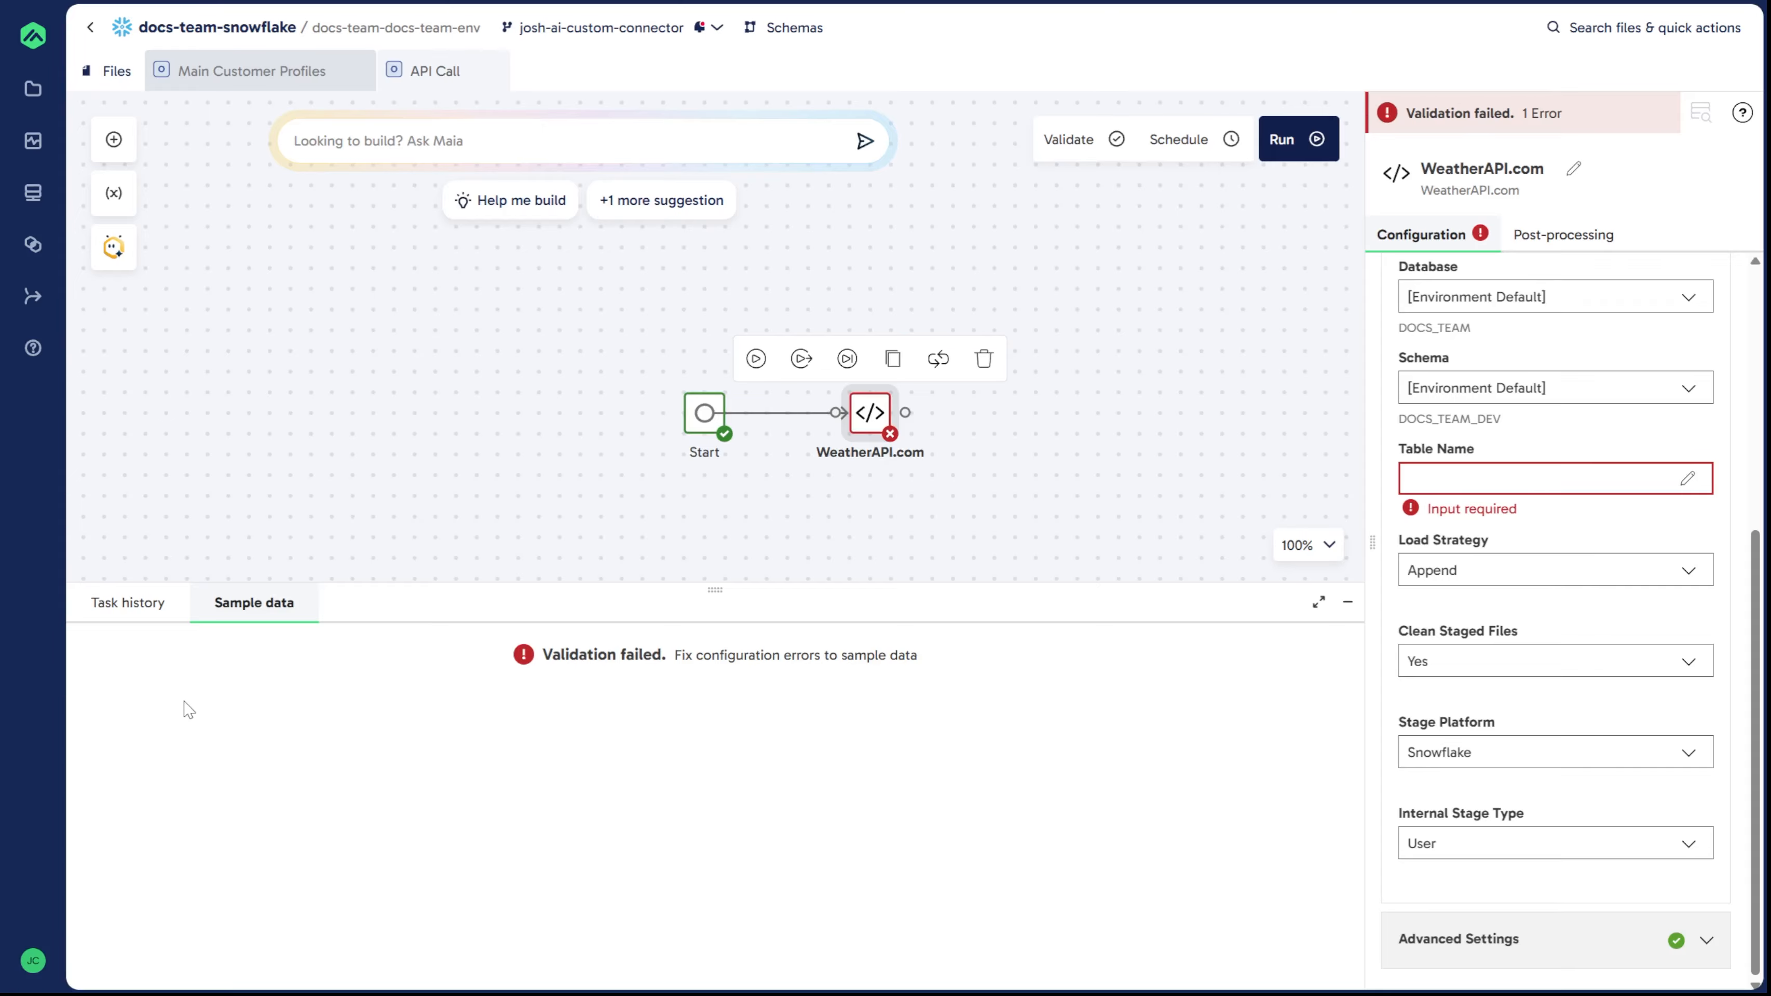
pyautogui.click(1538, 478)
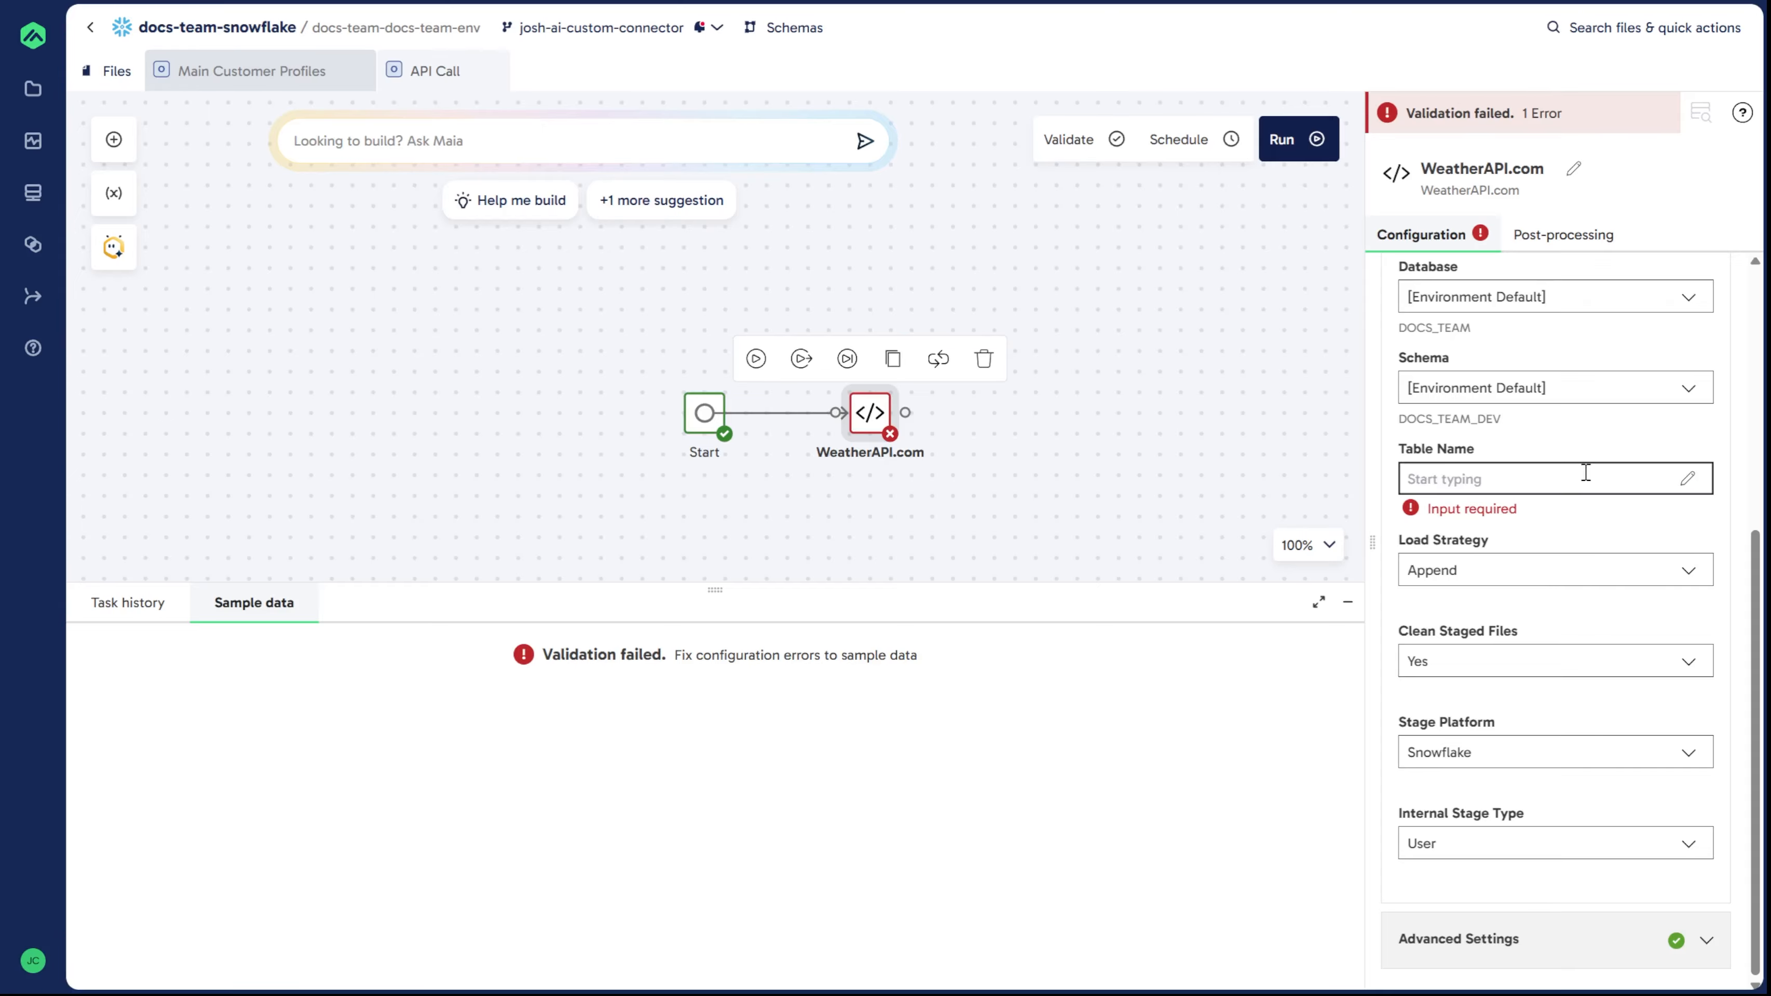
pyautogui.write('joshs')
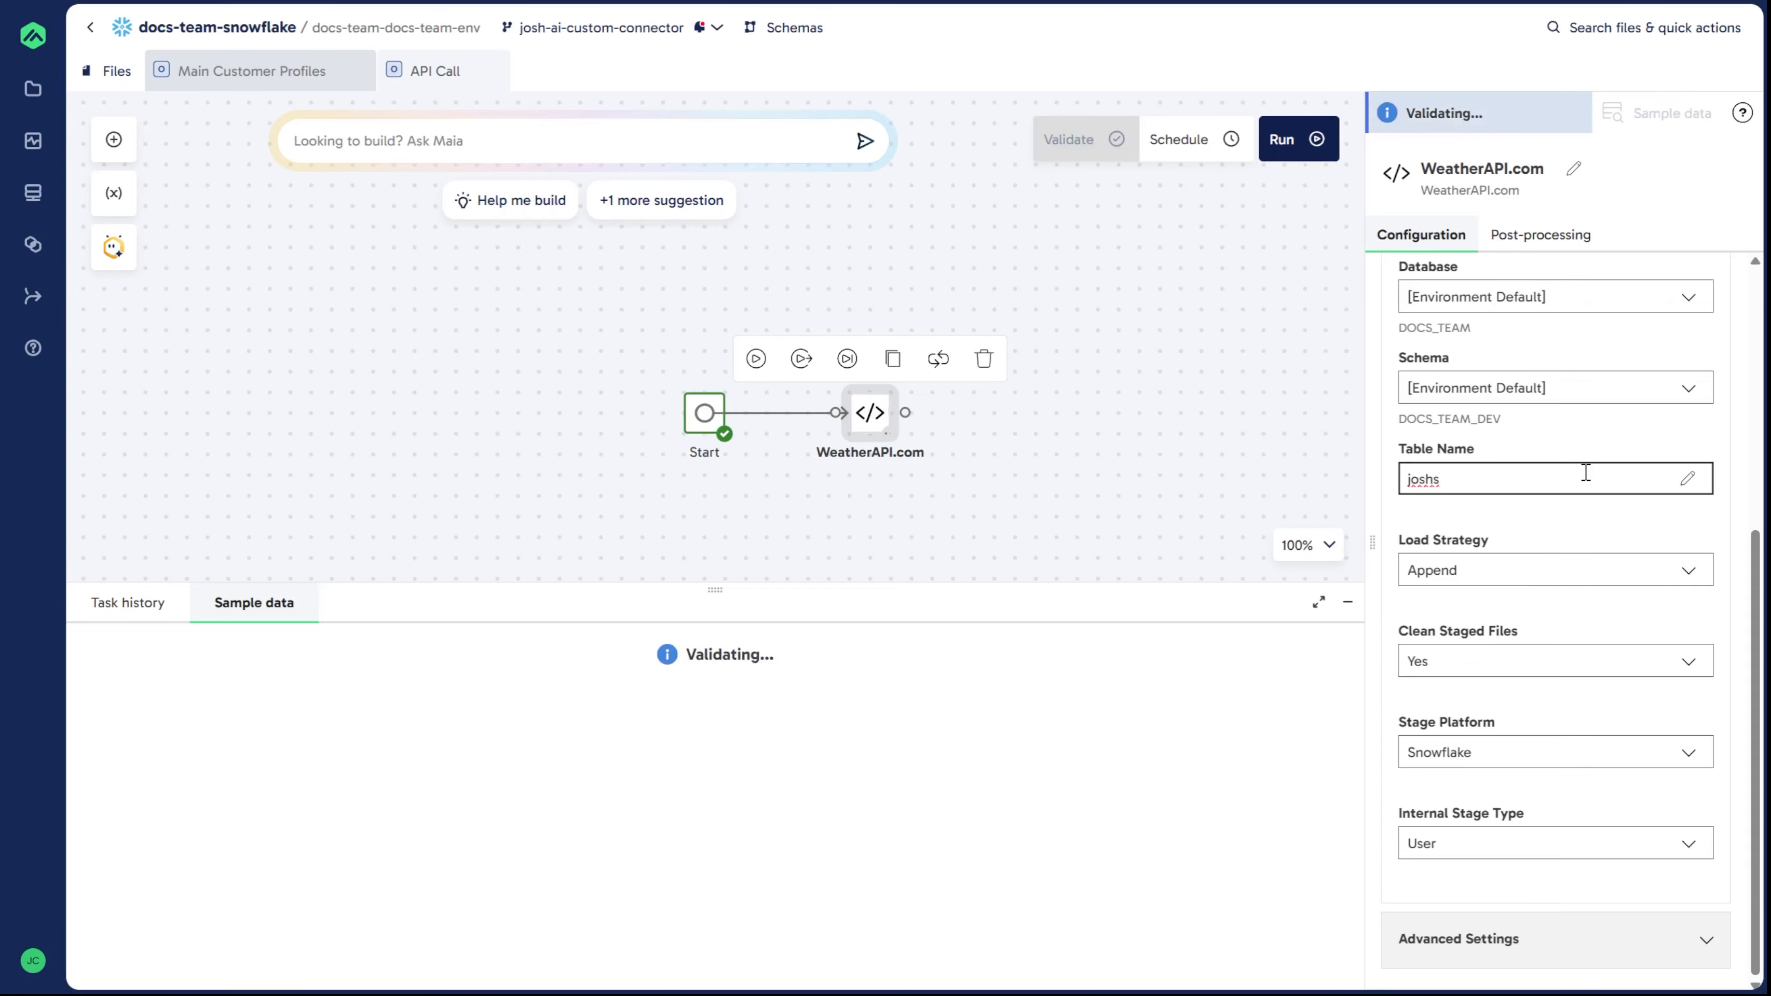
pyautogui.write('_gr')
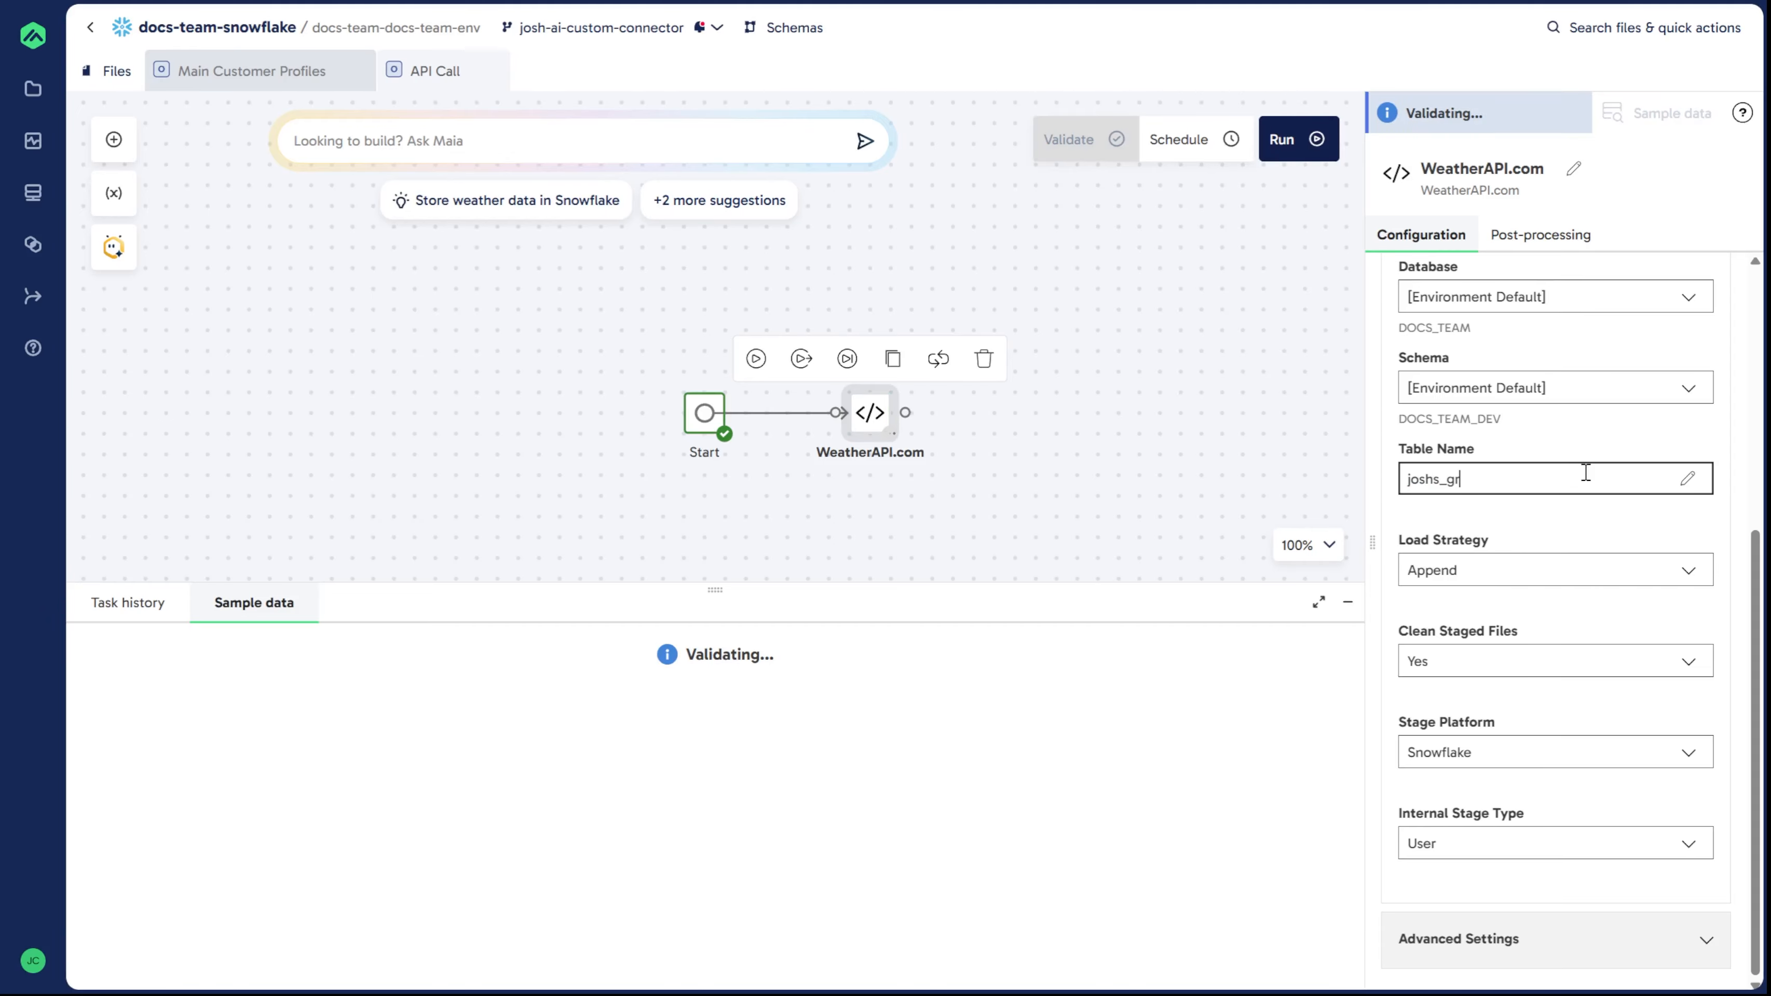
pyautogui.write('eenwave')
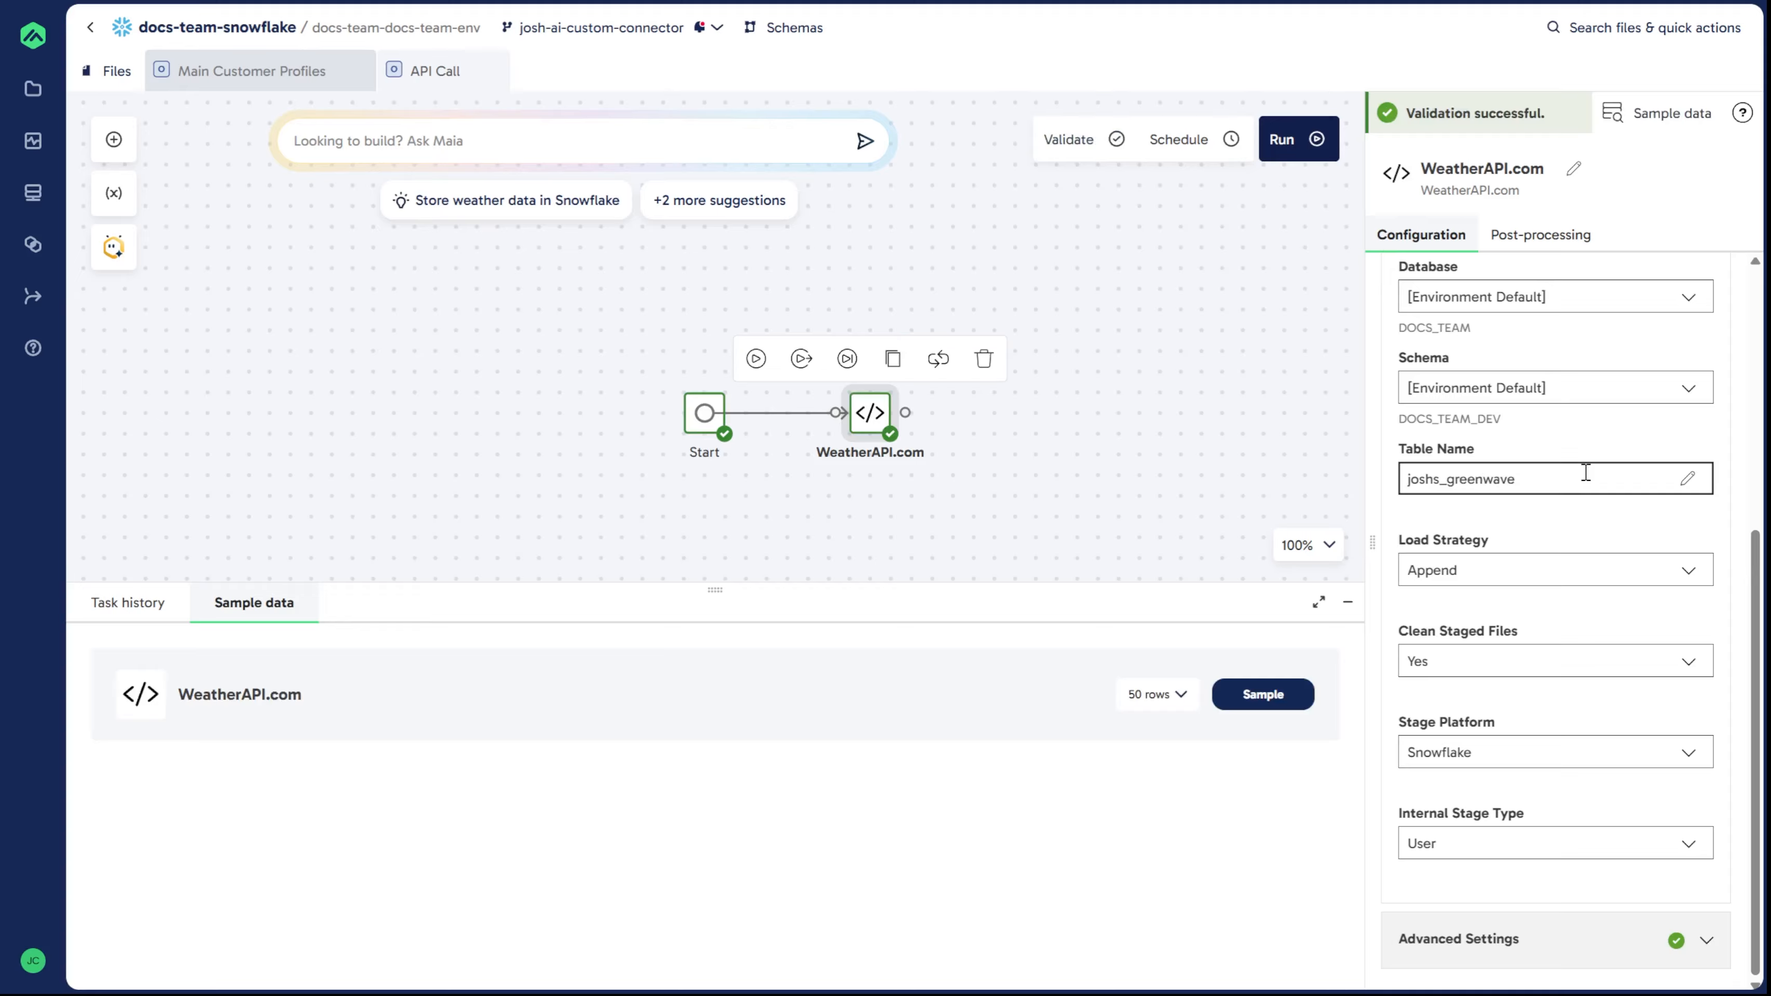
pyautogui.write('_custm')
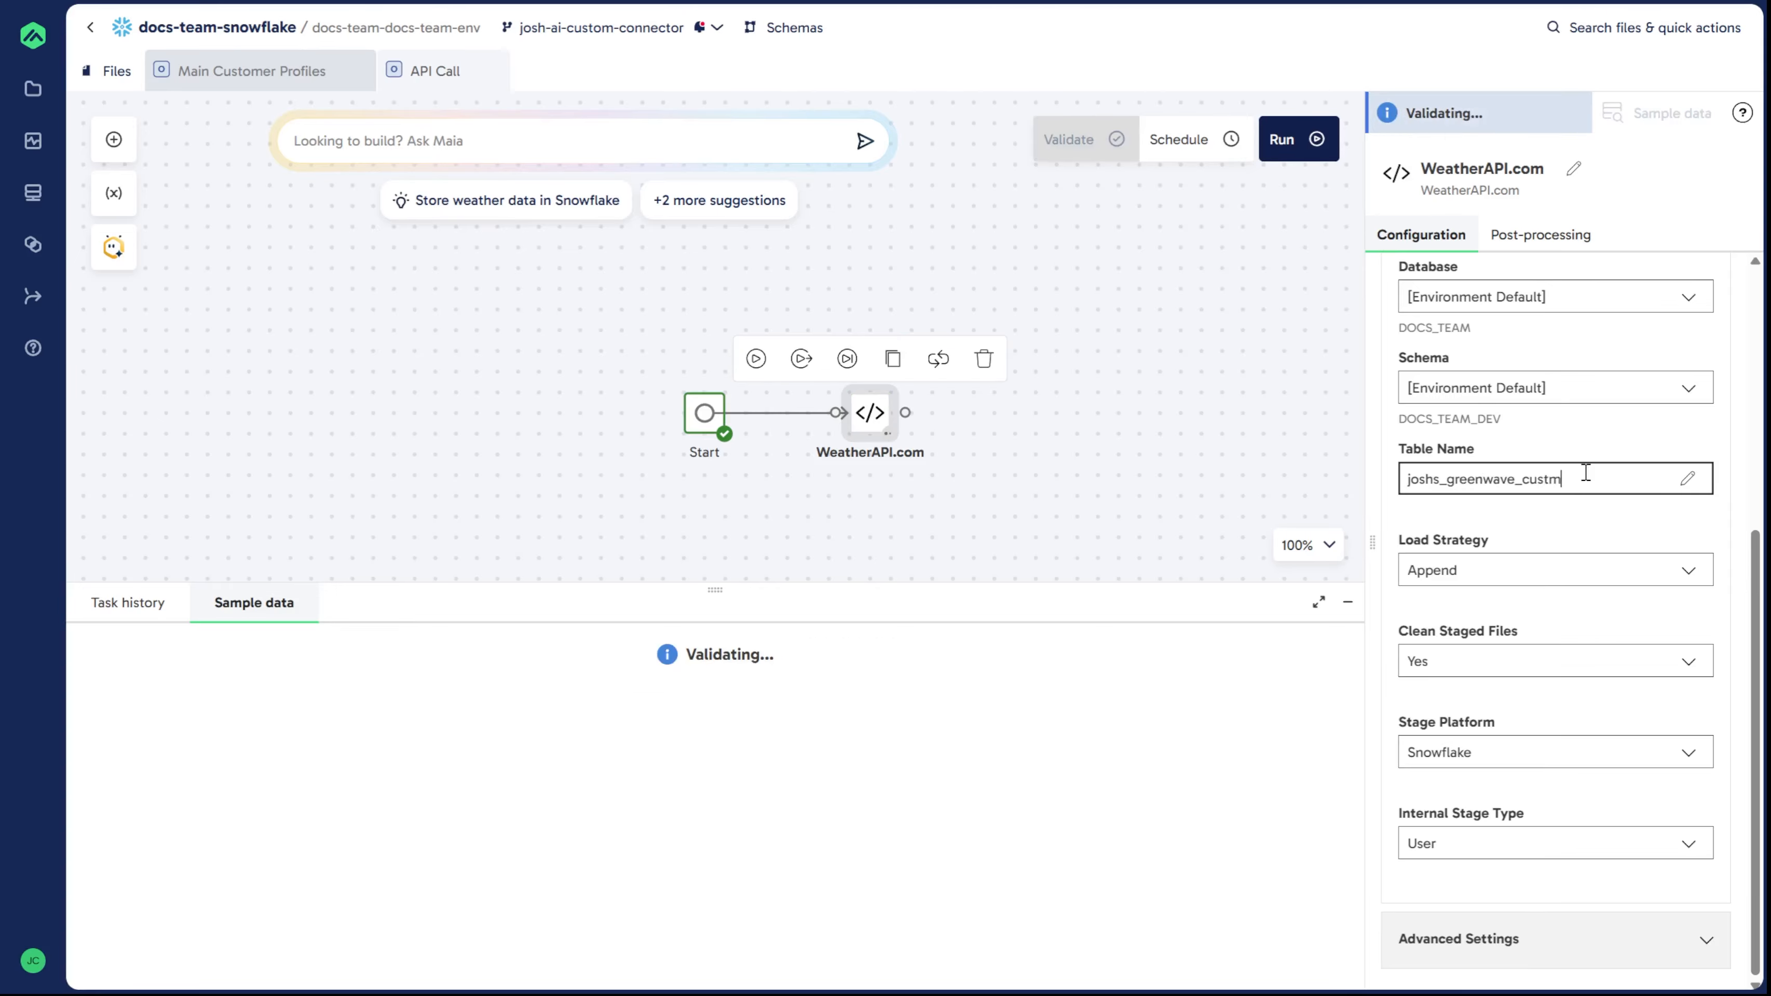
pyautogui.press('BackSpace')
pyautogui.write('omer_weatherAPI')
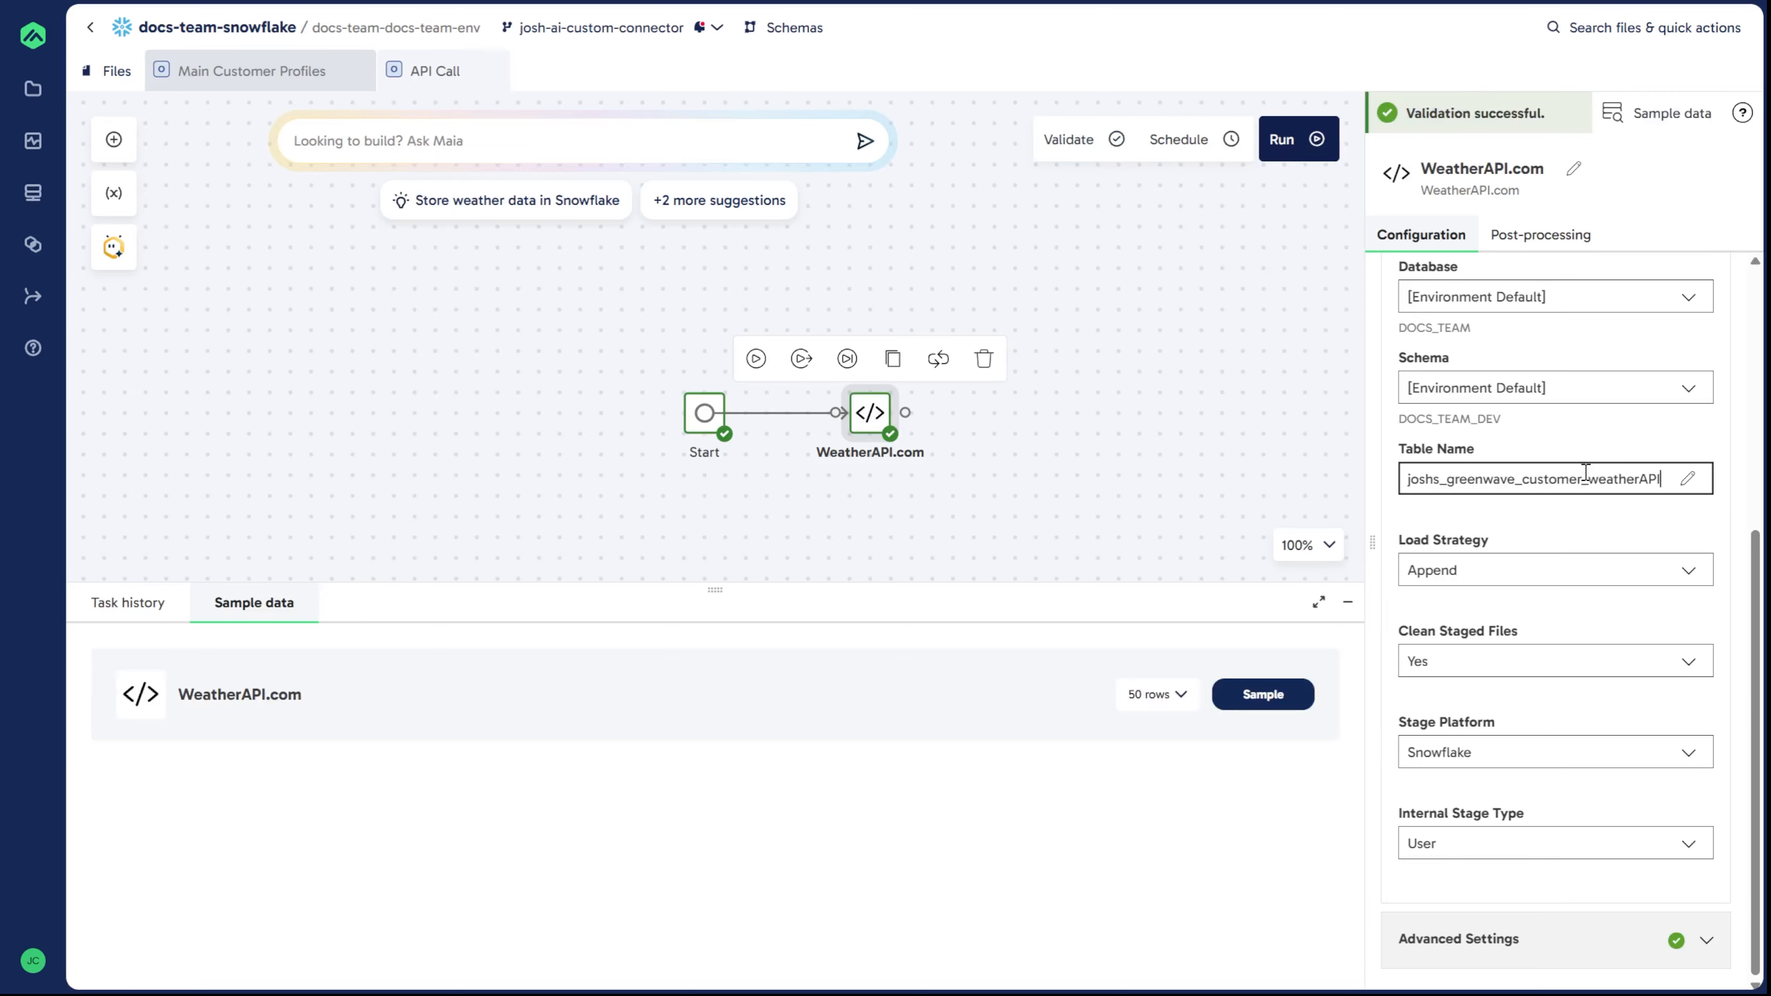
pyautogui.write('_data')
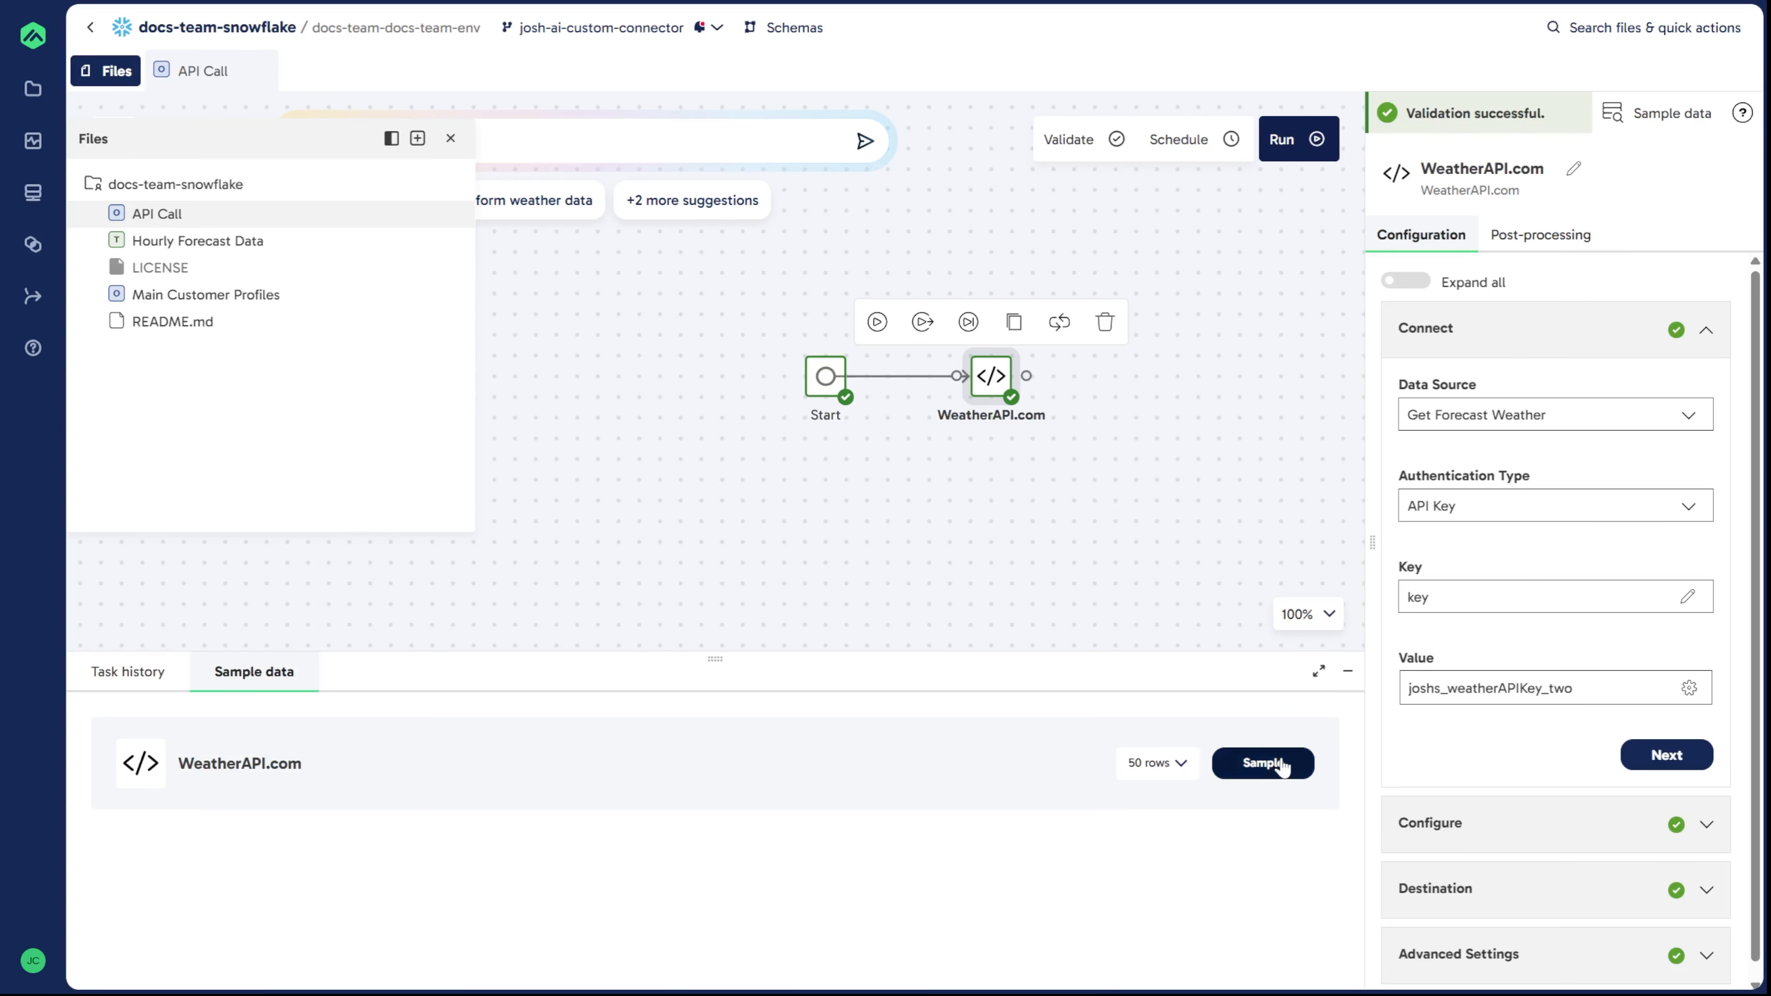
# Step: Sample the WeatherAPI.com component's data and open the returned record
pyautogui.click(1271, 763)
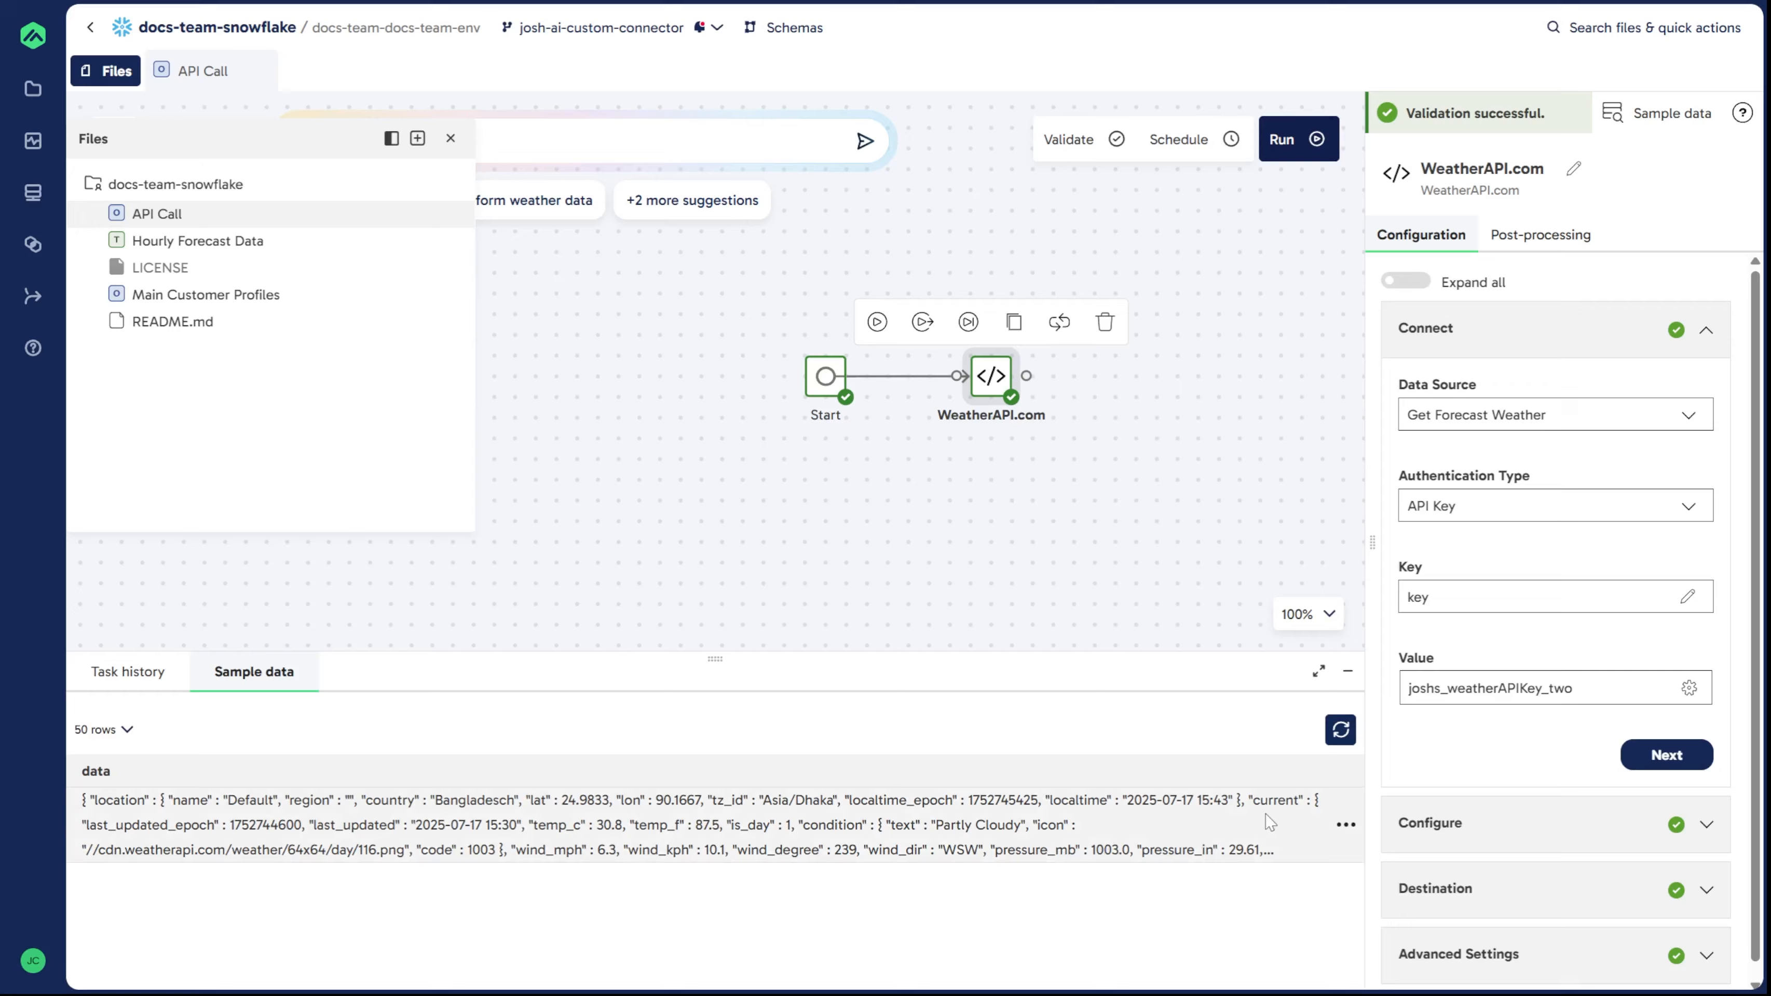
pyautogui.click(1344, 826)
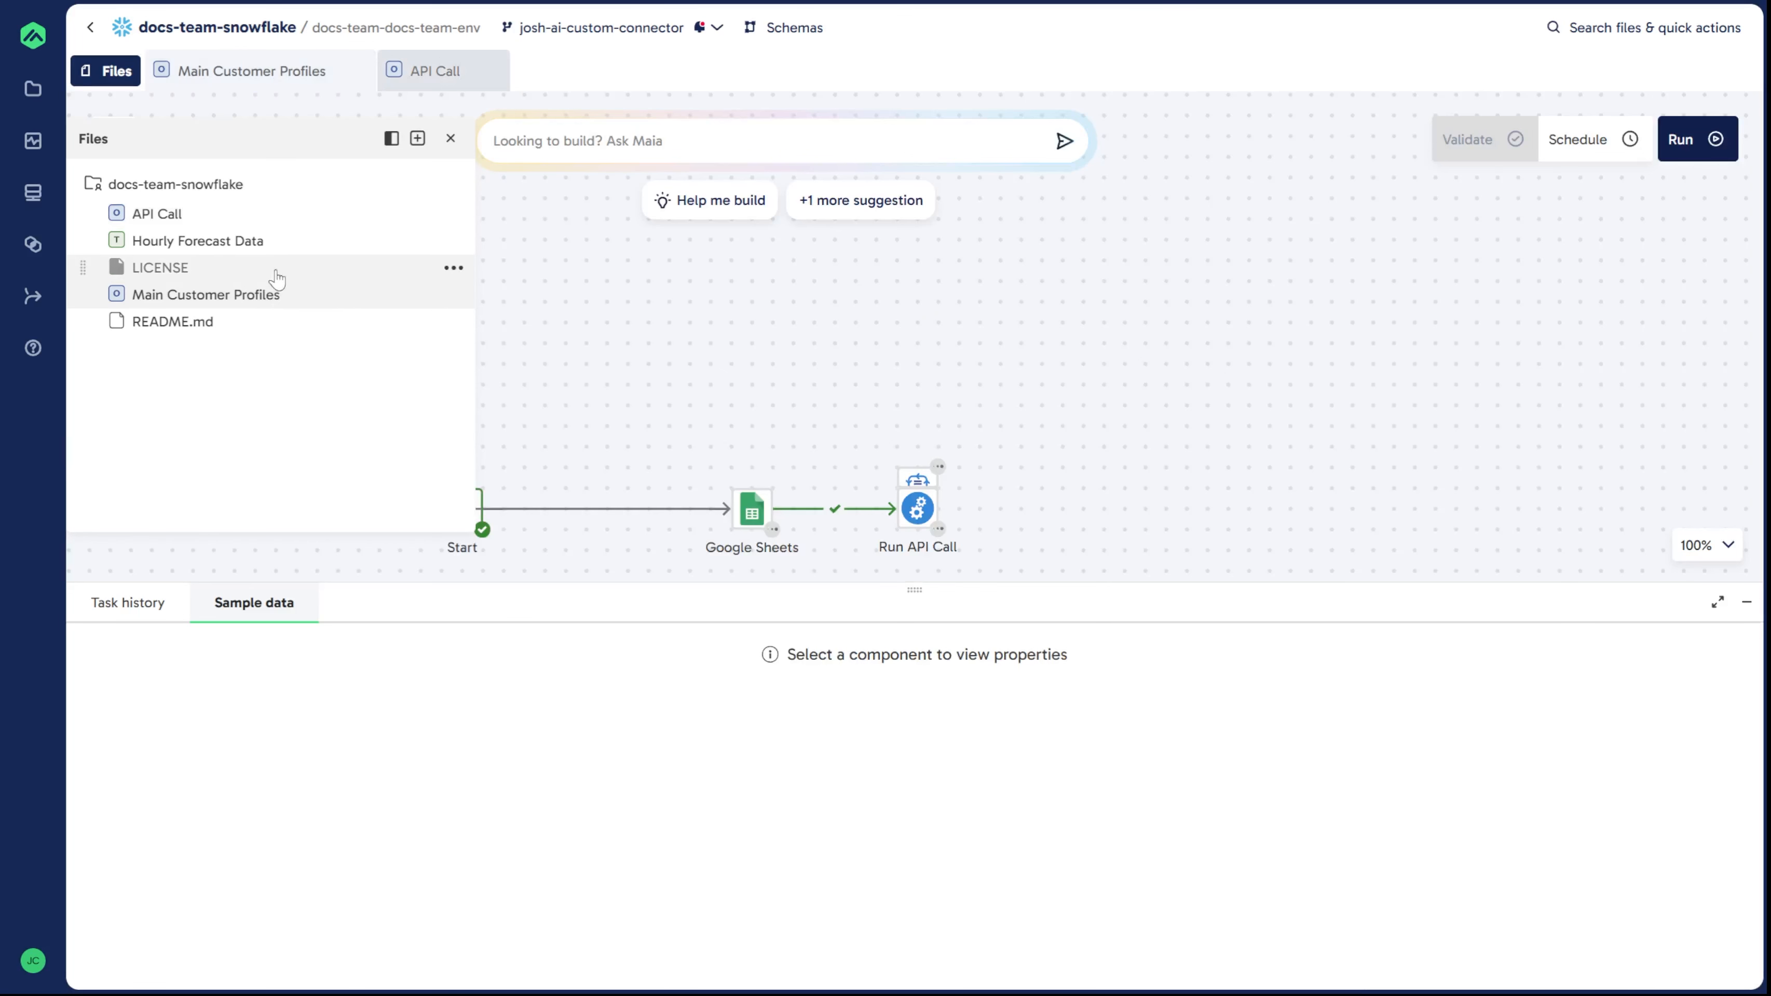
# Step: Close the files panel, validate the Main Customer Profiles pipeline and run it
pyautogui.click(450, 139)
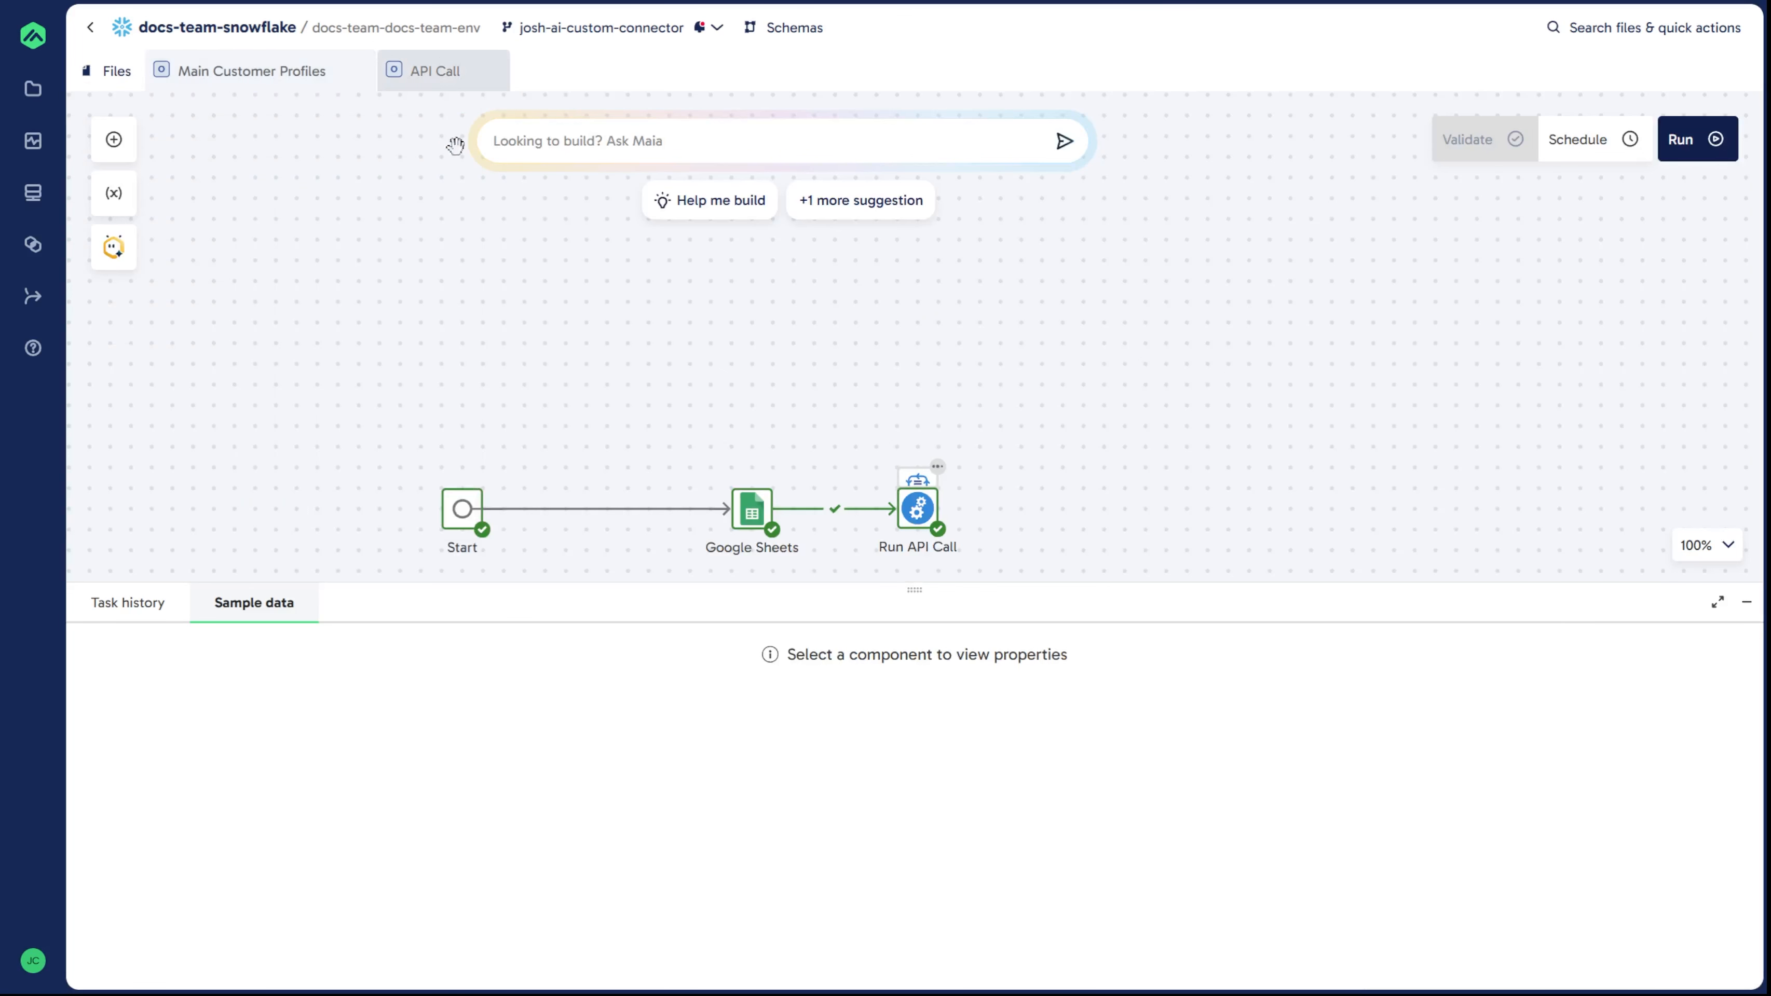
pyautogui.click(1472, 141)
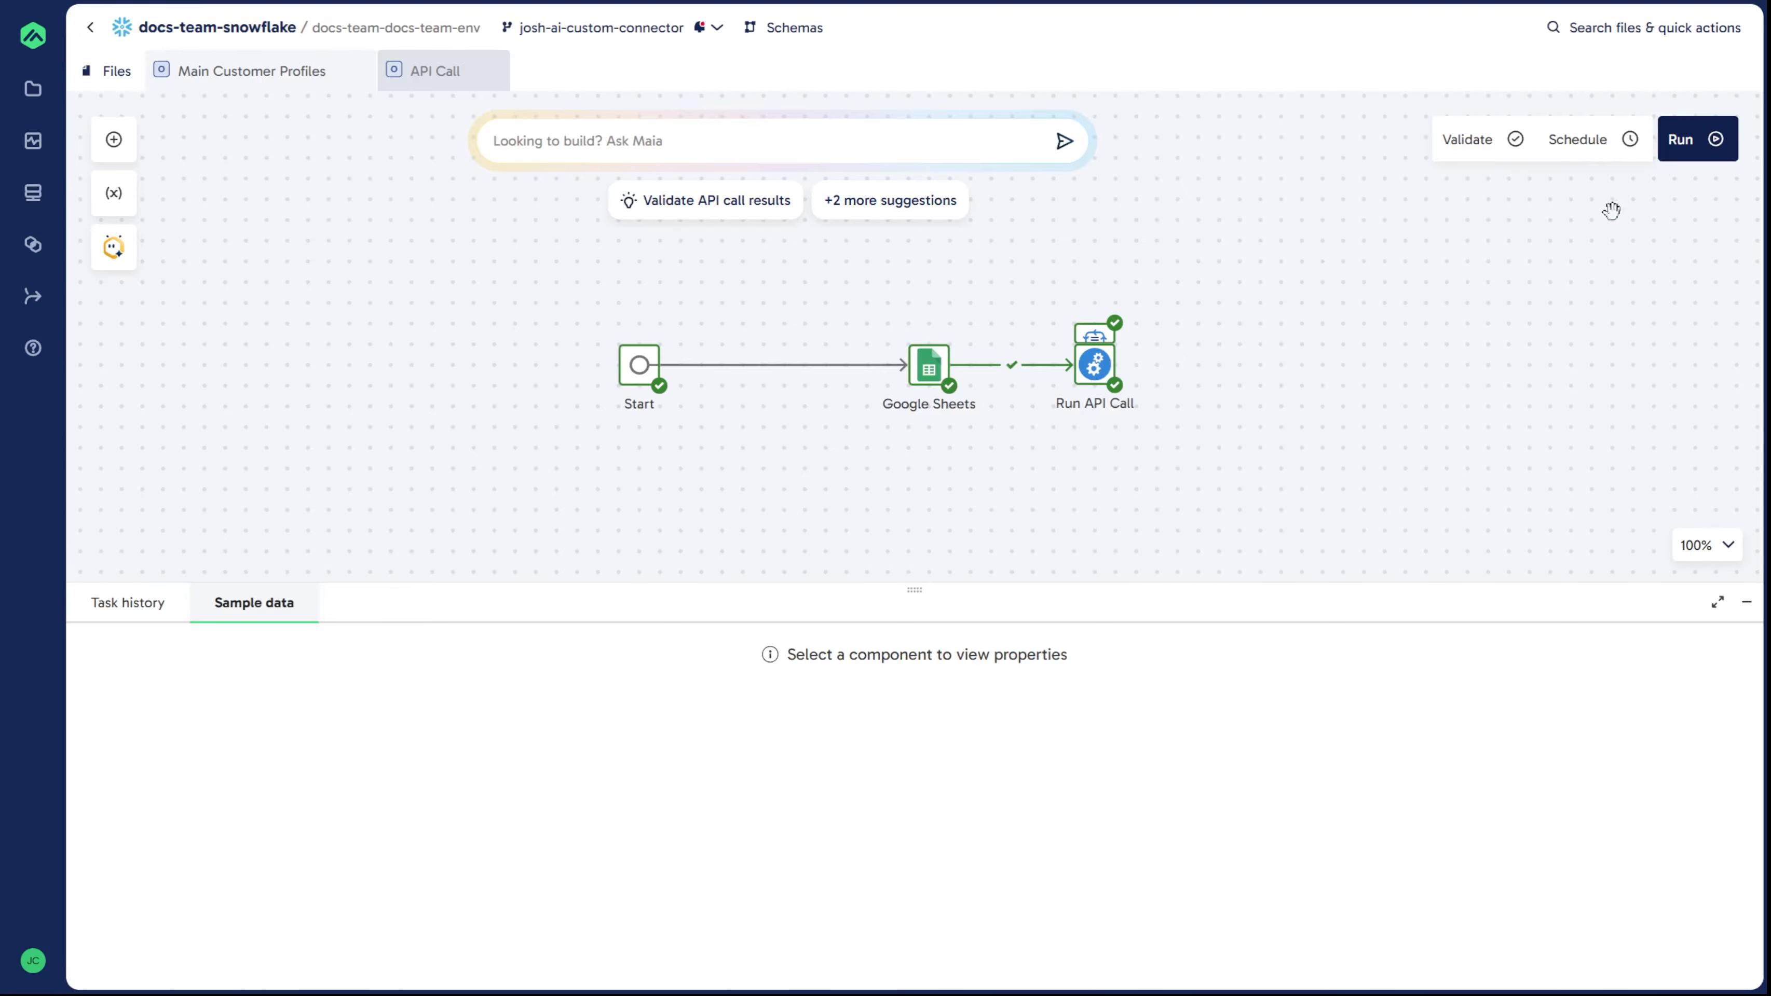
pyautogui.click(1693, 159)
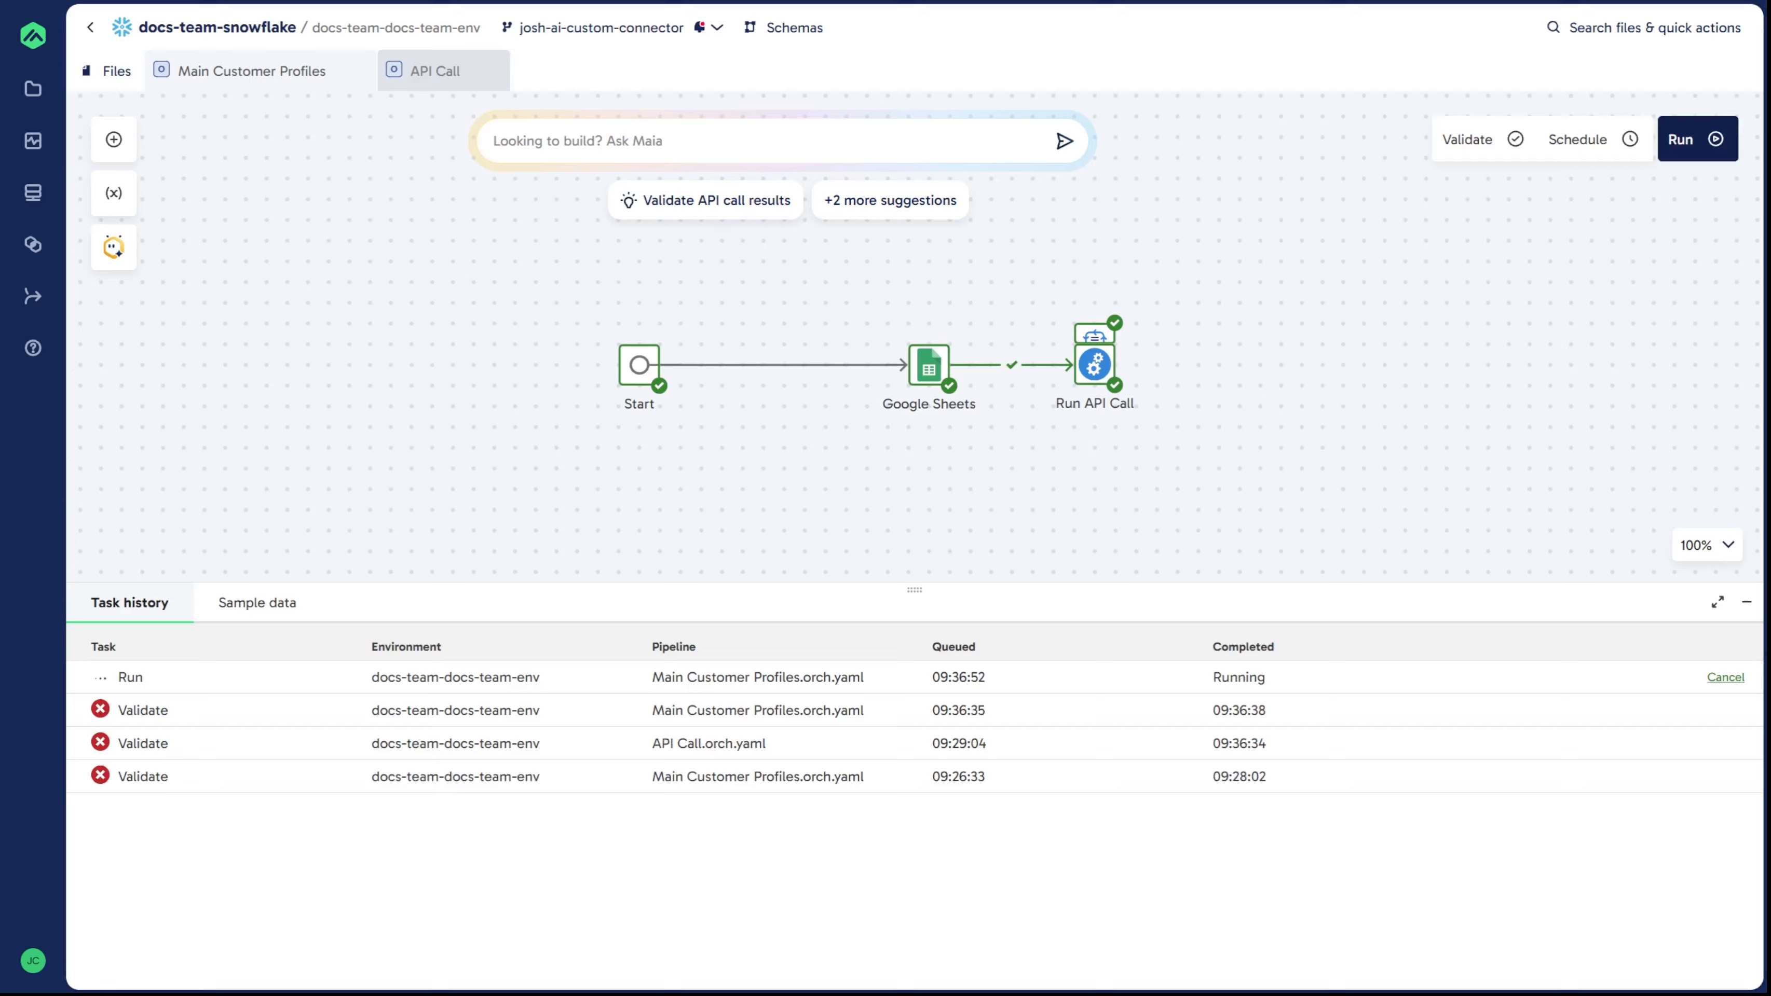
# Step: Open the running task's details and expand the Run API Call iteration to follow its progress
pyautogui.click(241, 679)
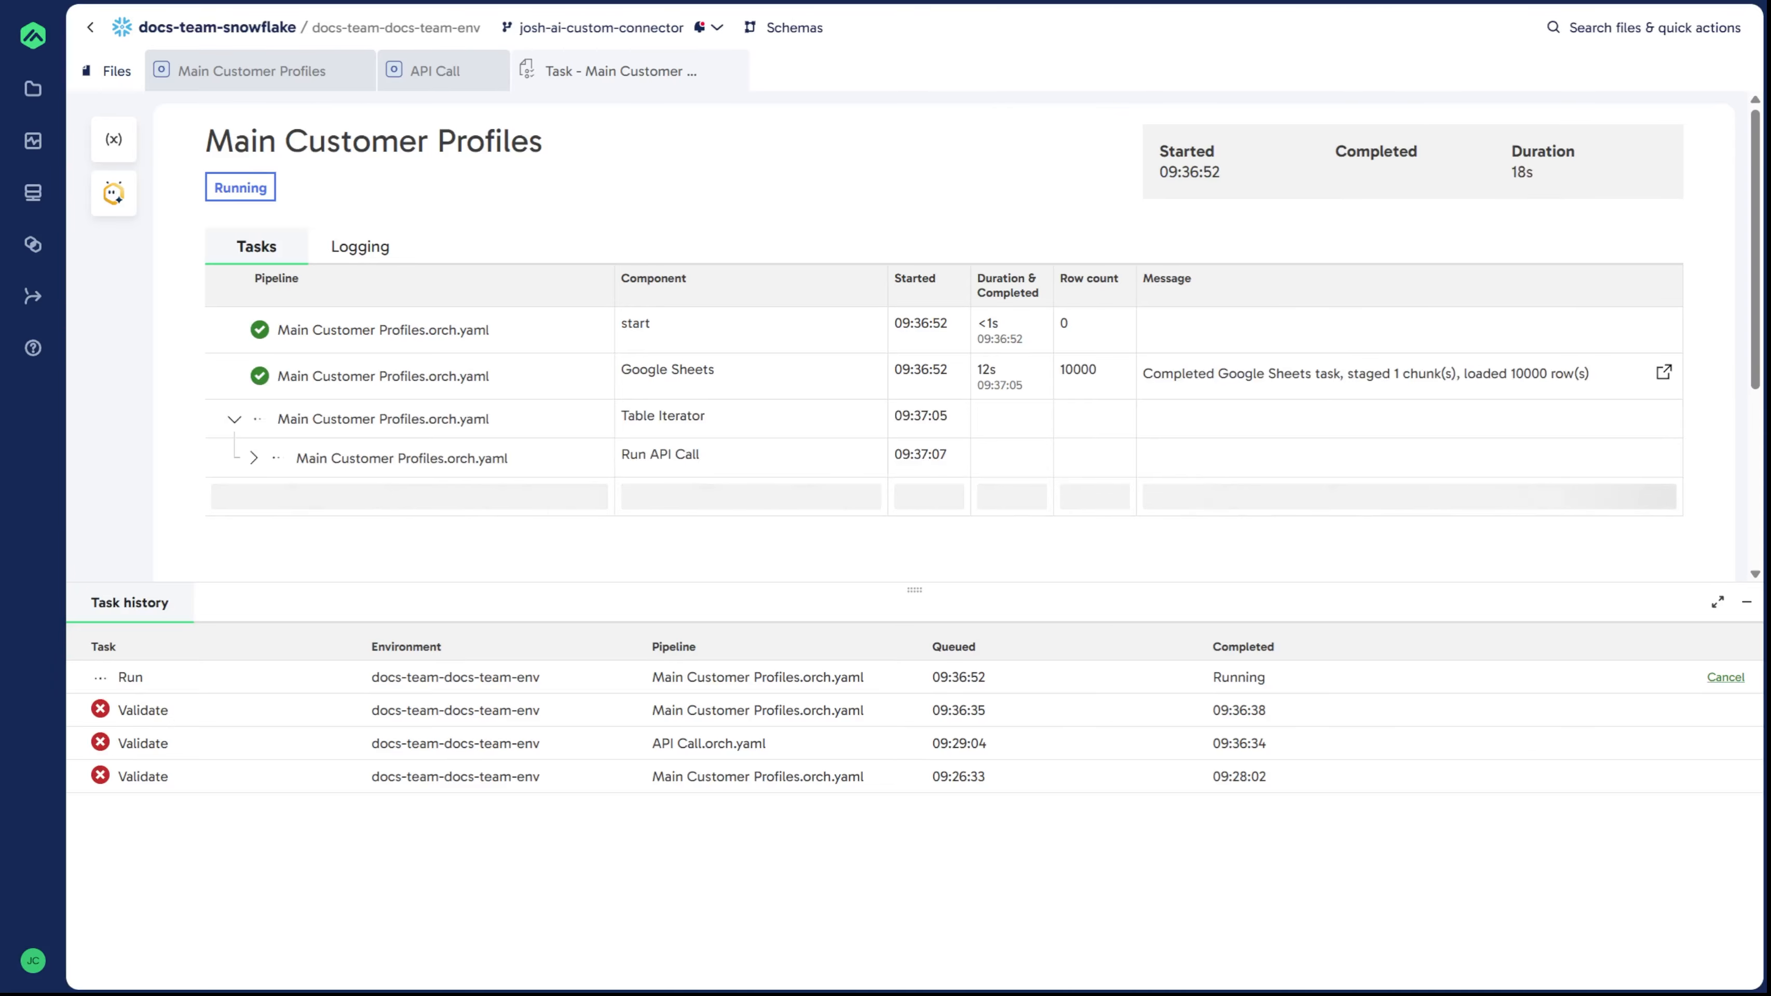
pyautogui.click(254, 457)
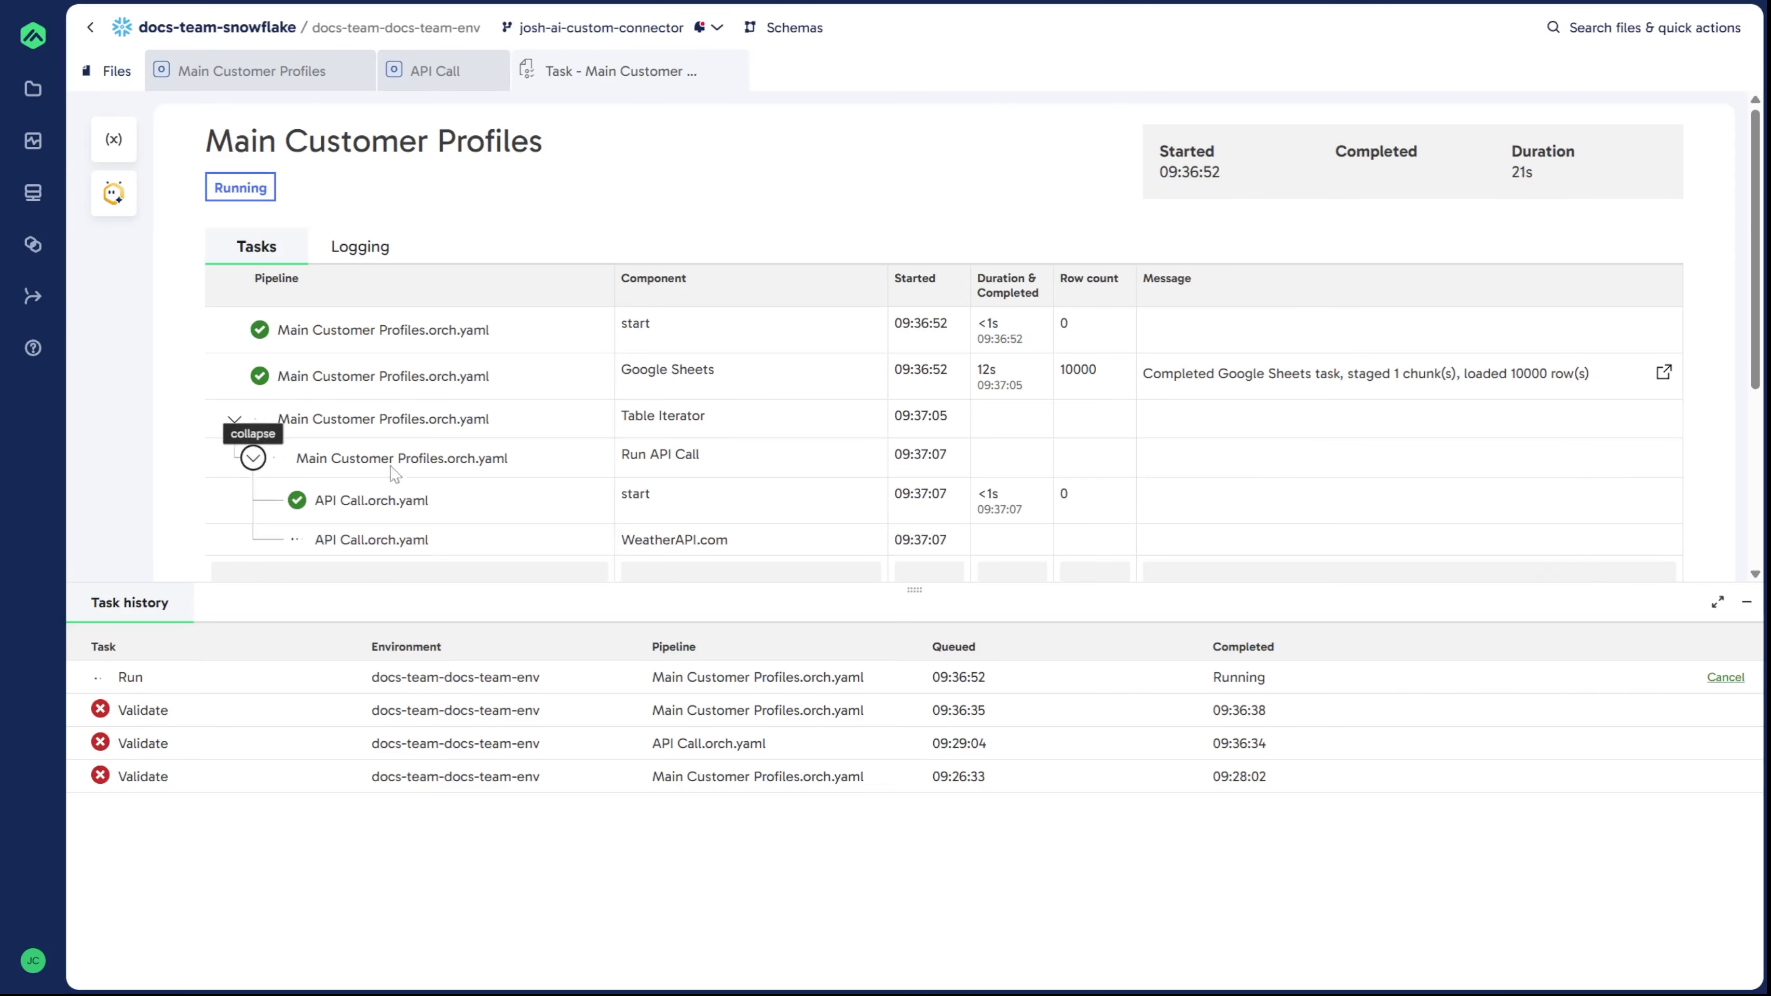
pyautogui.scroll(-2, 834, 480)
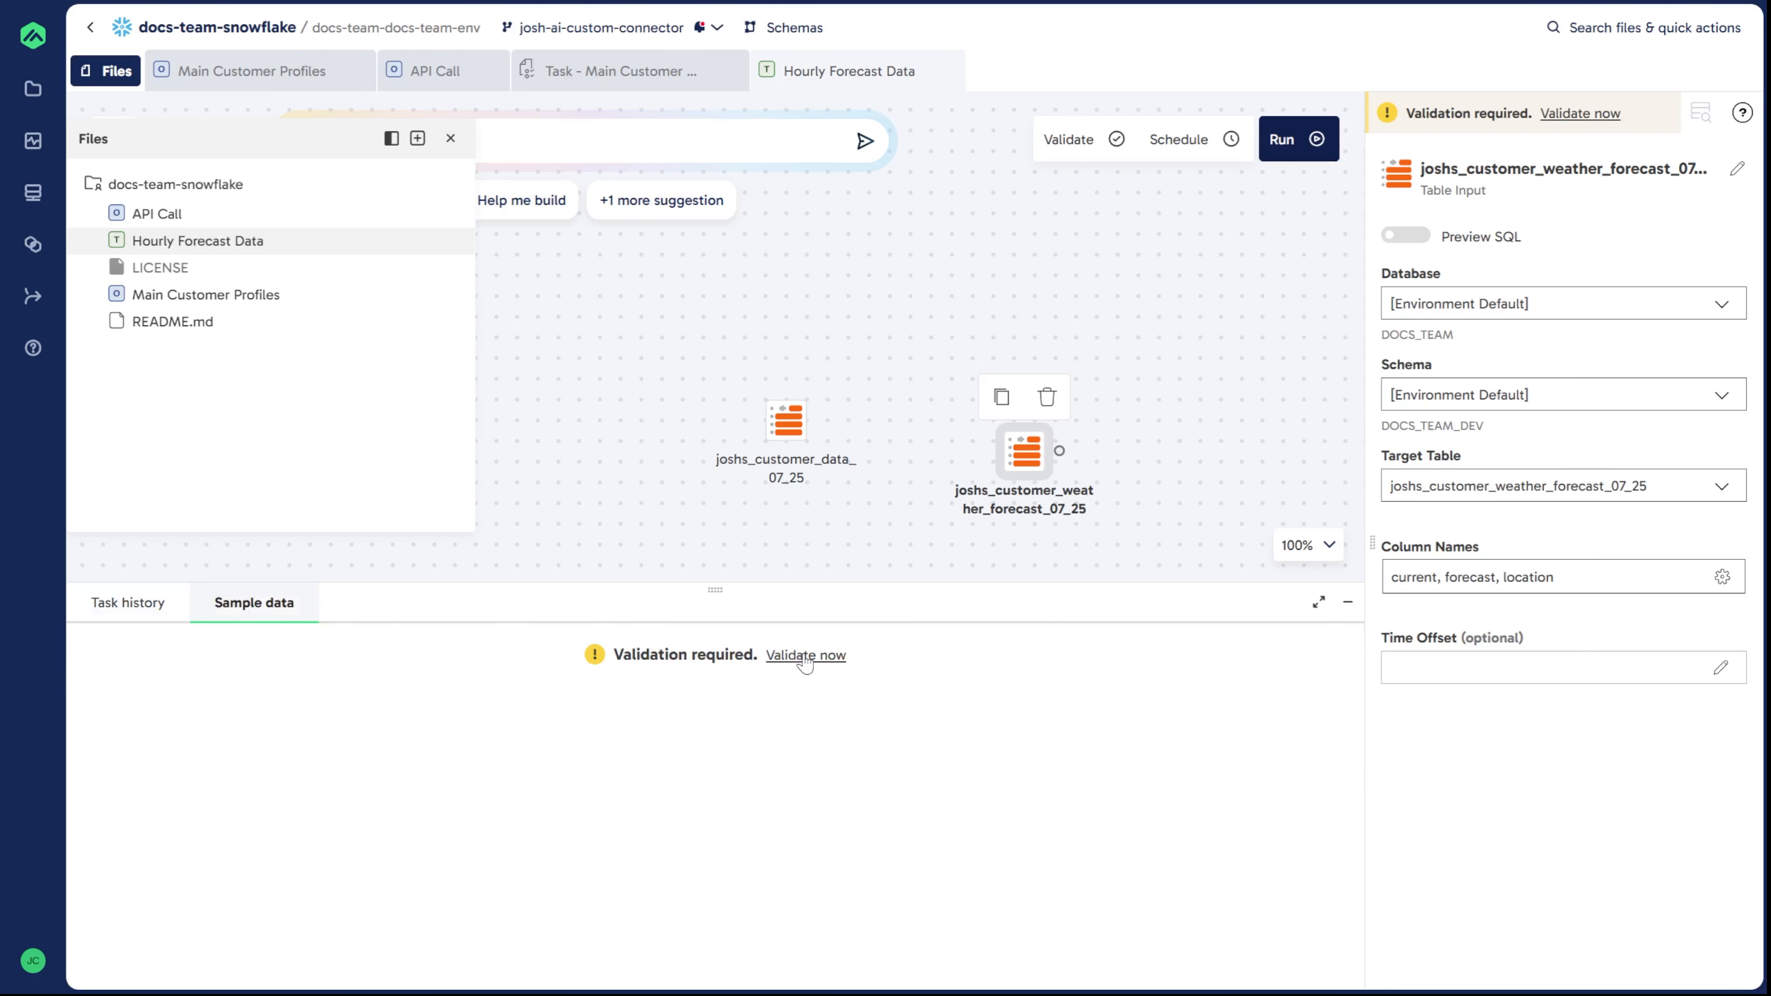
# Step: Open the Hourly Forecast Data pipeline and sample the customer weather forecast table input
pyautogui.click(797, 656)
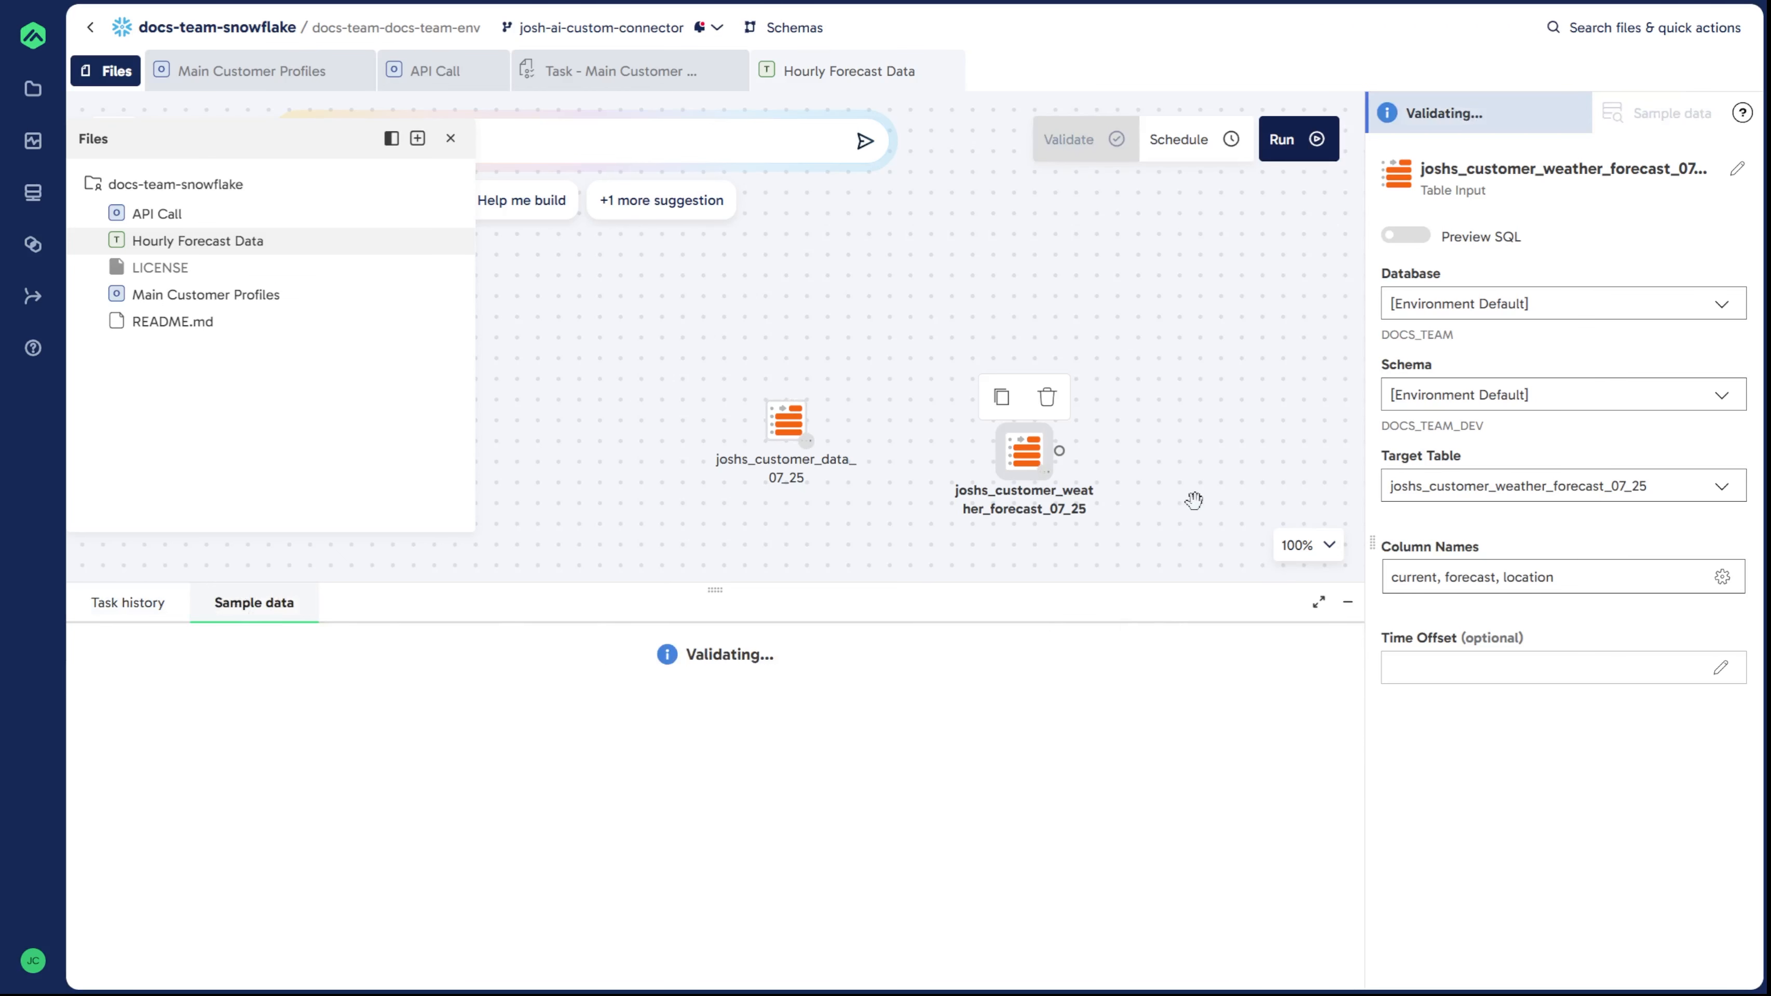
pyautogui.click(1249, 692)
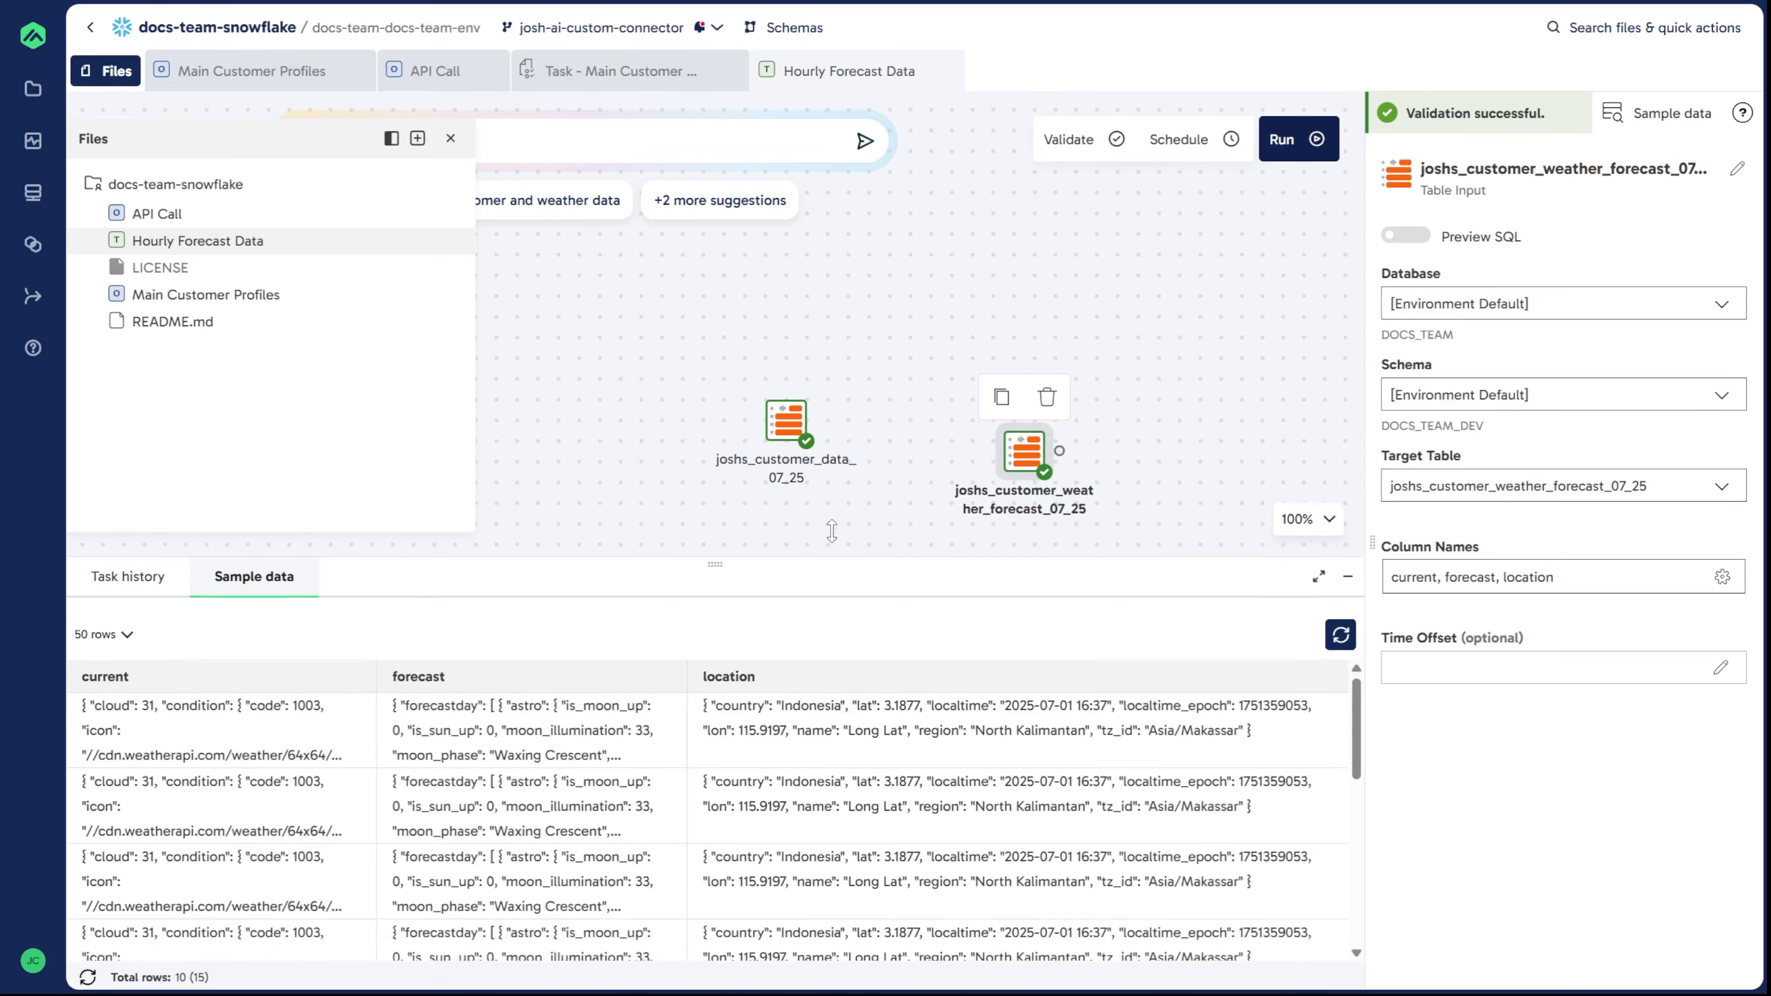
pyautogui.moveTo(798, 601); pyautogui.dragTo(375, 485)
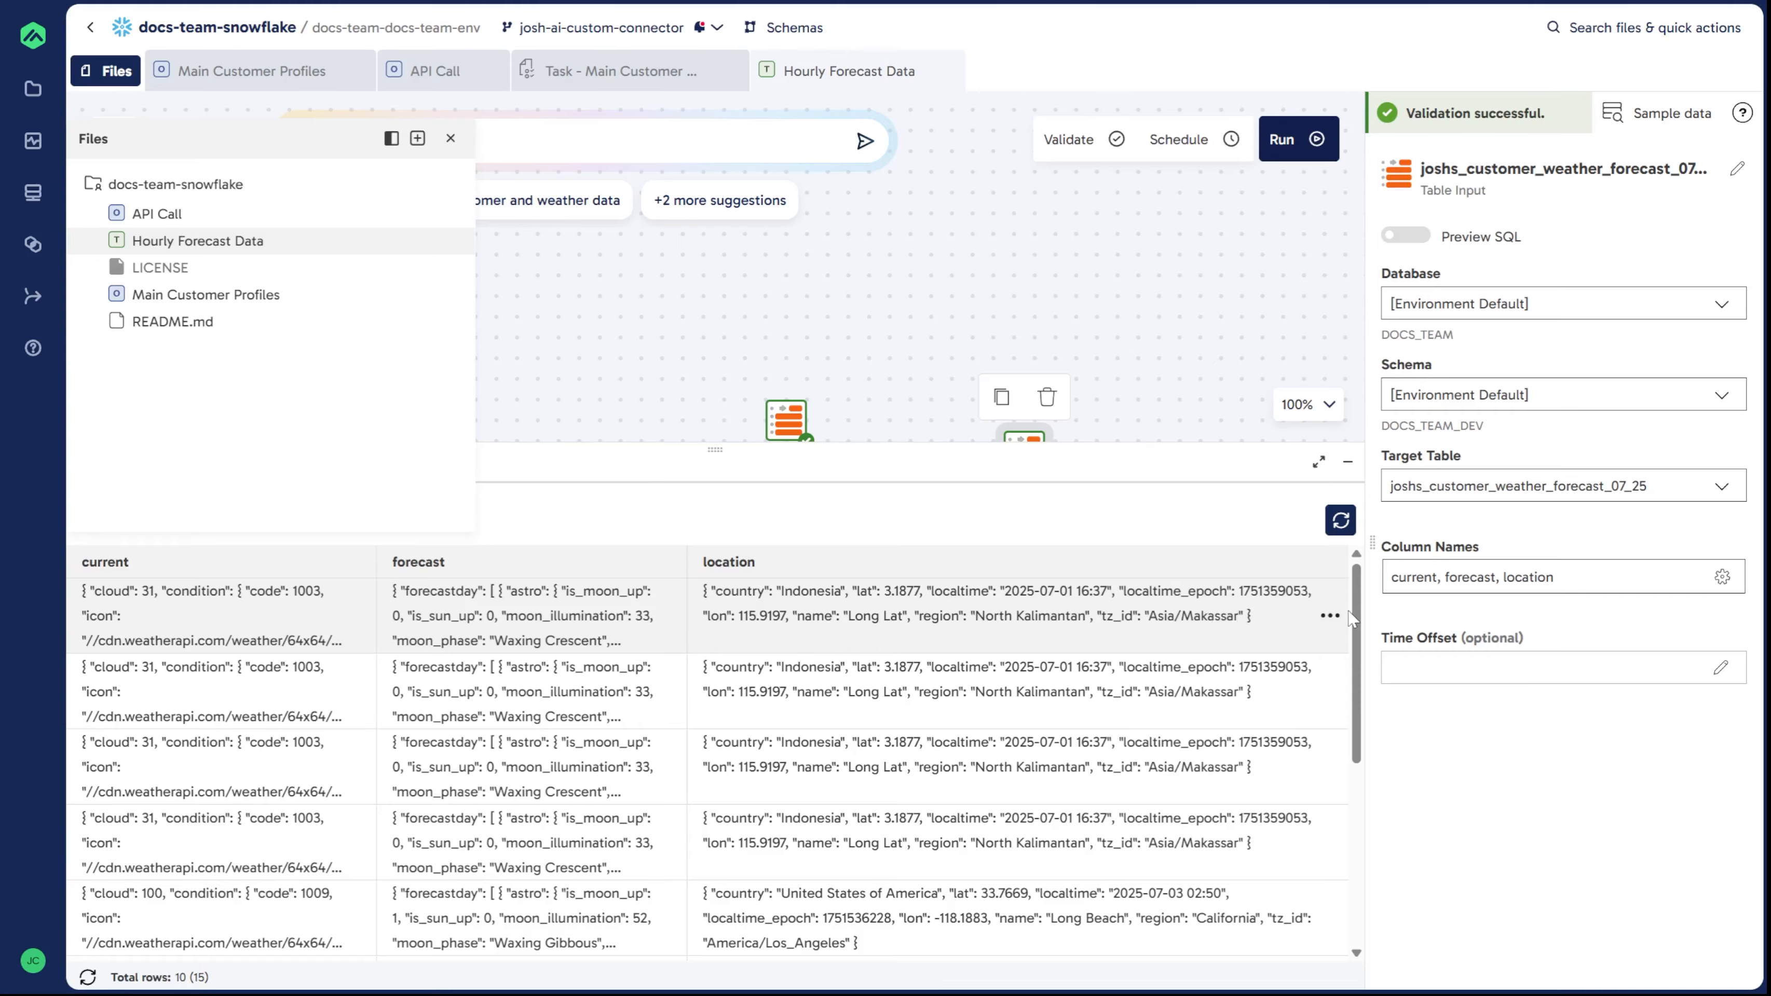
# Step: Preview the location JSON cell of a sample forecast row
pyautogui.click(1329, 615)
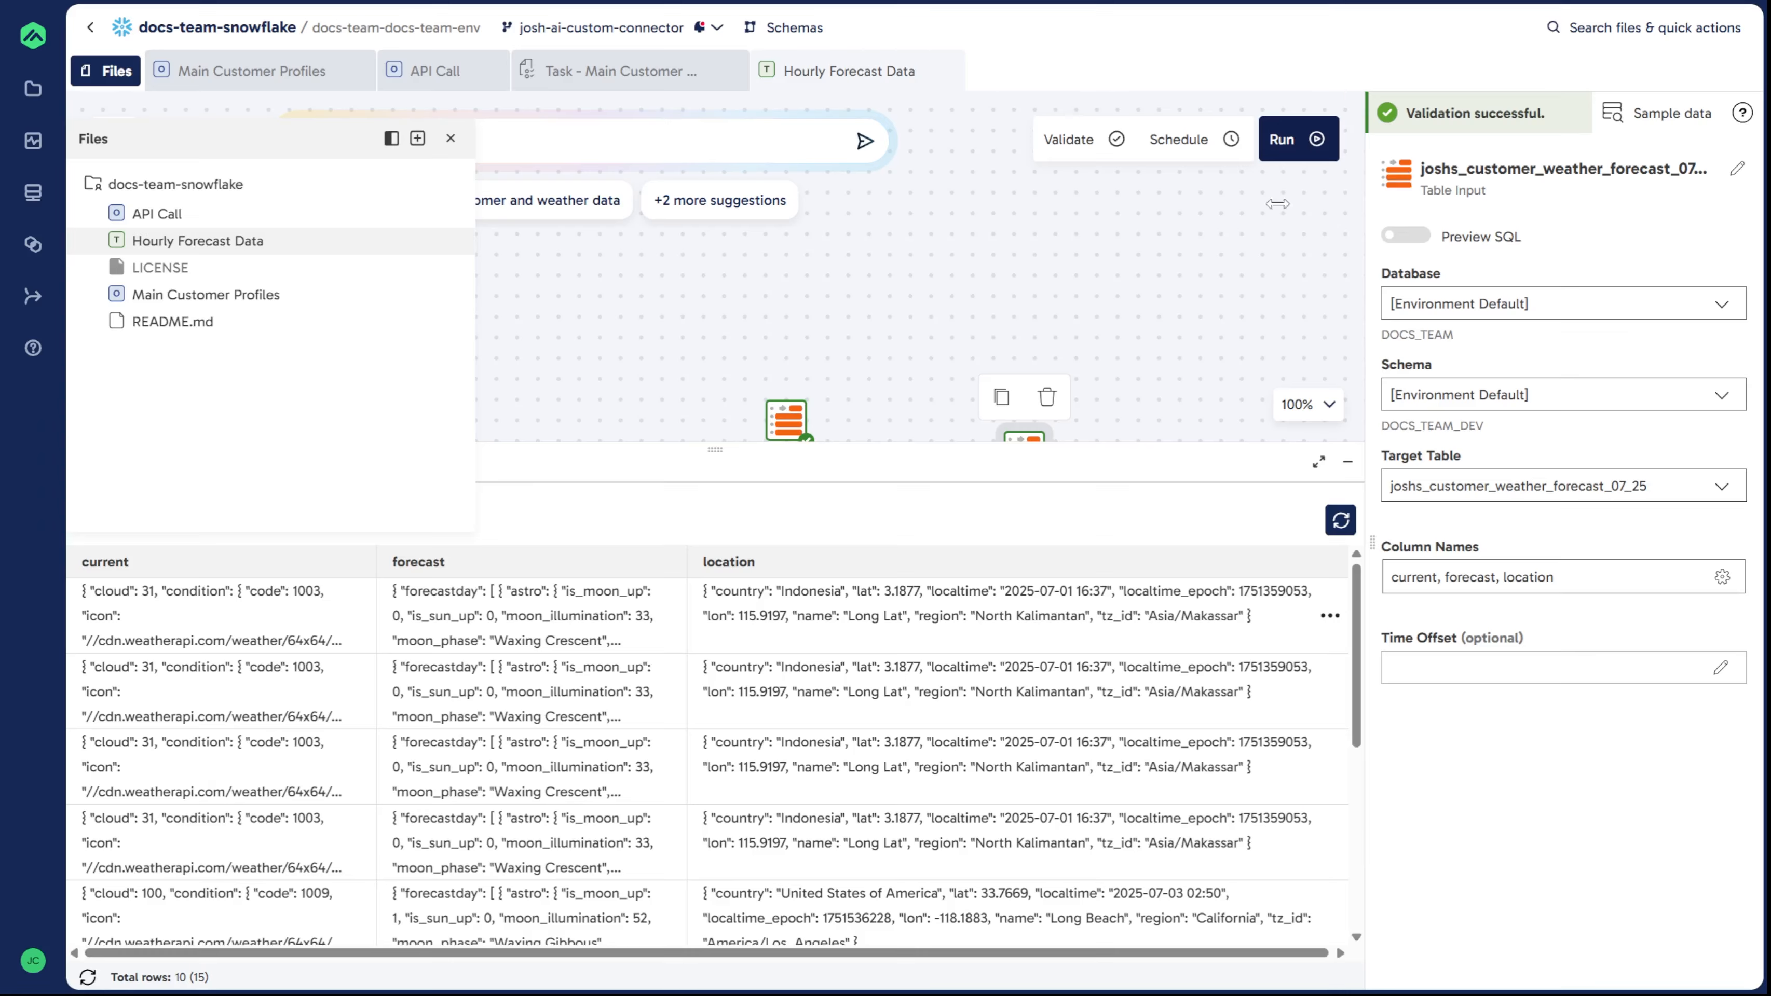
pyautogui.click(1401, 170)
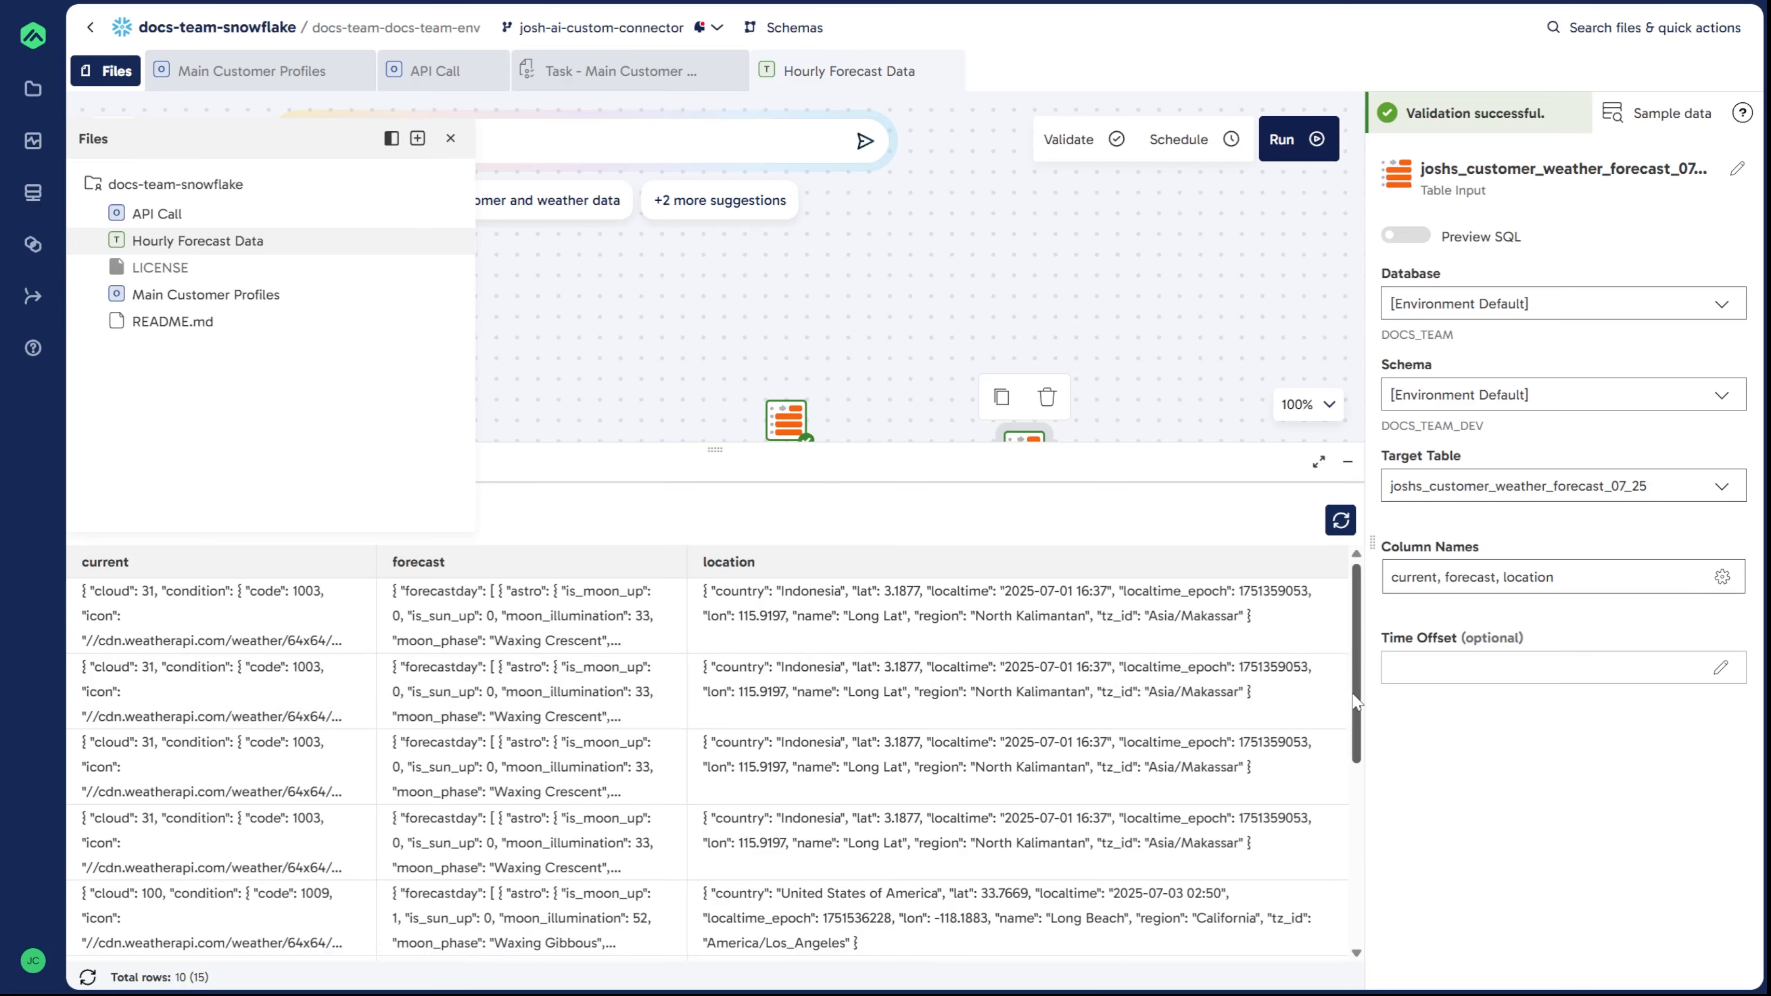
pyautogui.click(1329, 692)
pyautogui.click(1351, 792)
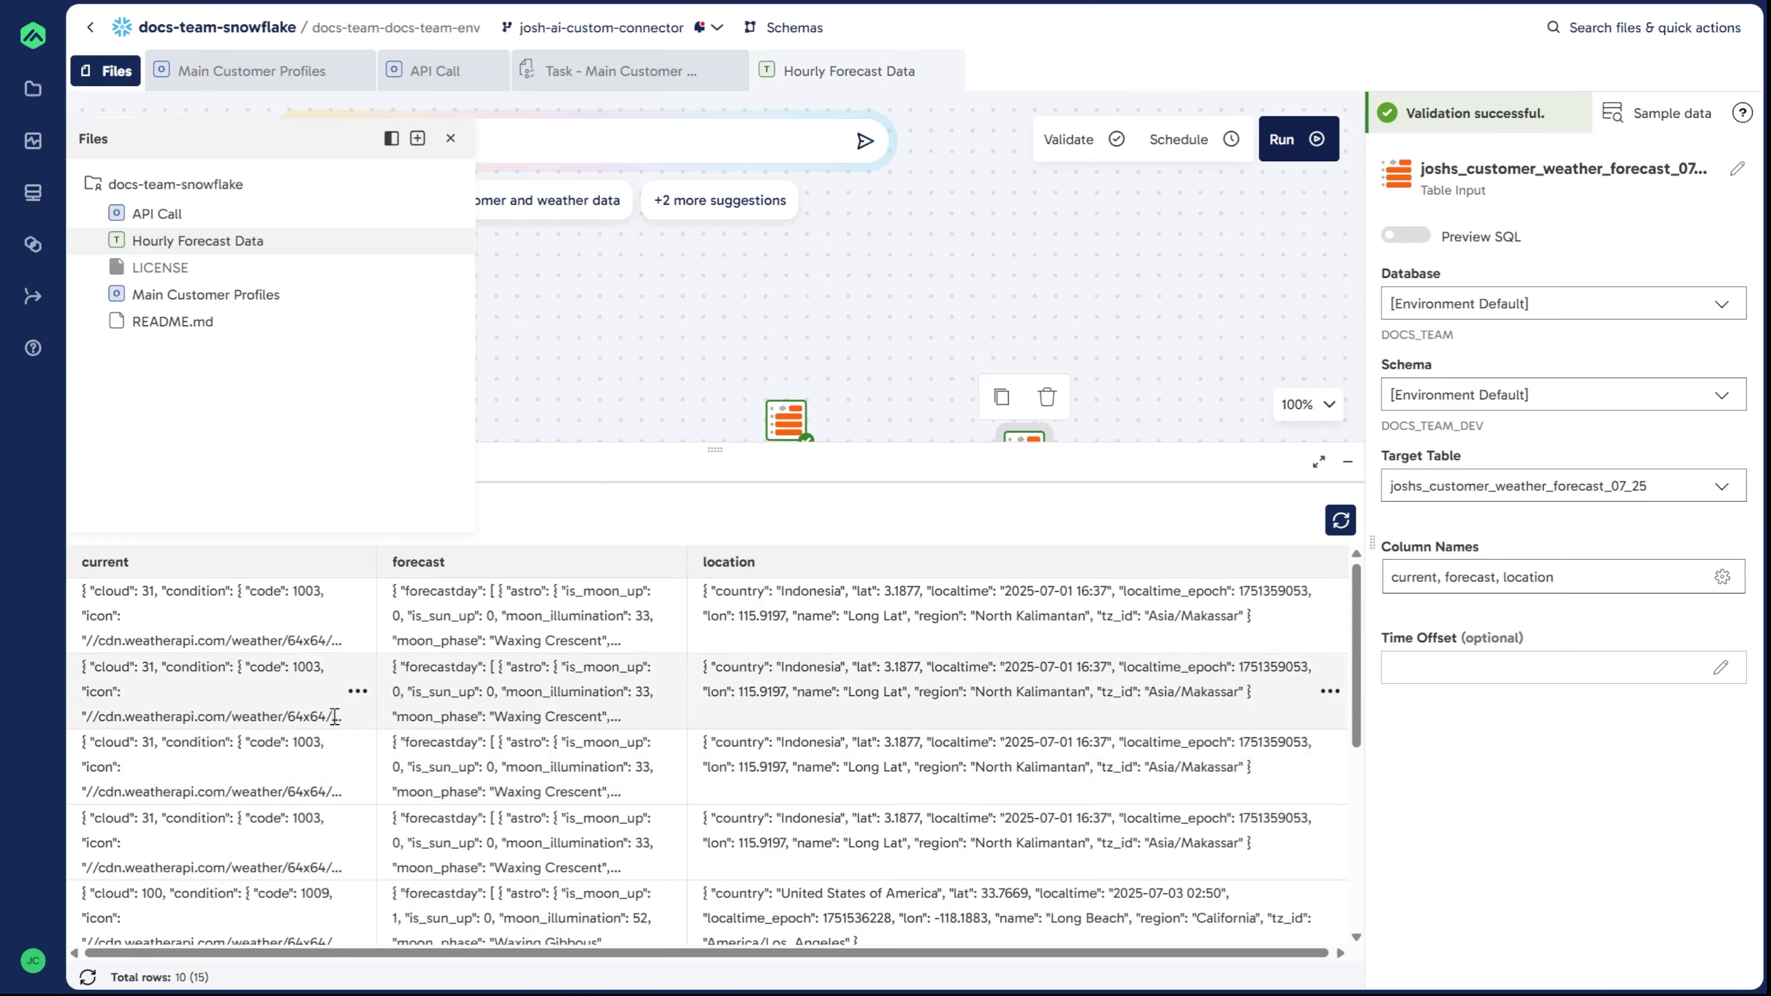
# Step: Preview the current weather JSON cell of a sample row and scroll through it
pyautogui.click(357, 691)
pyautogui.scroll(-1, 726, 379)
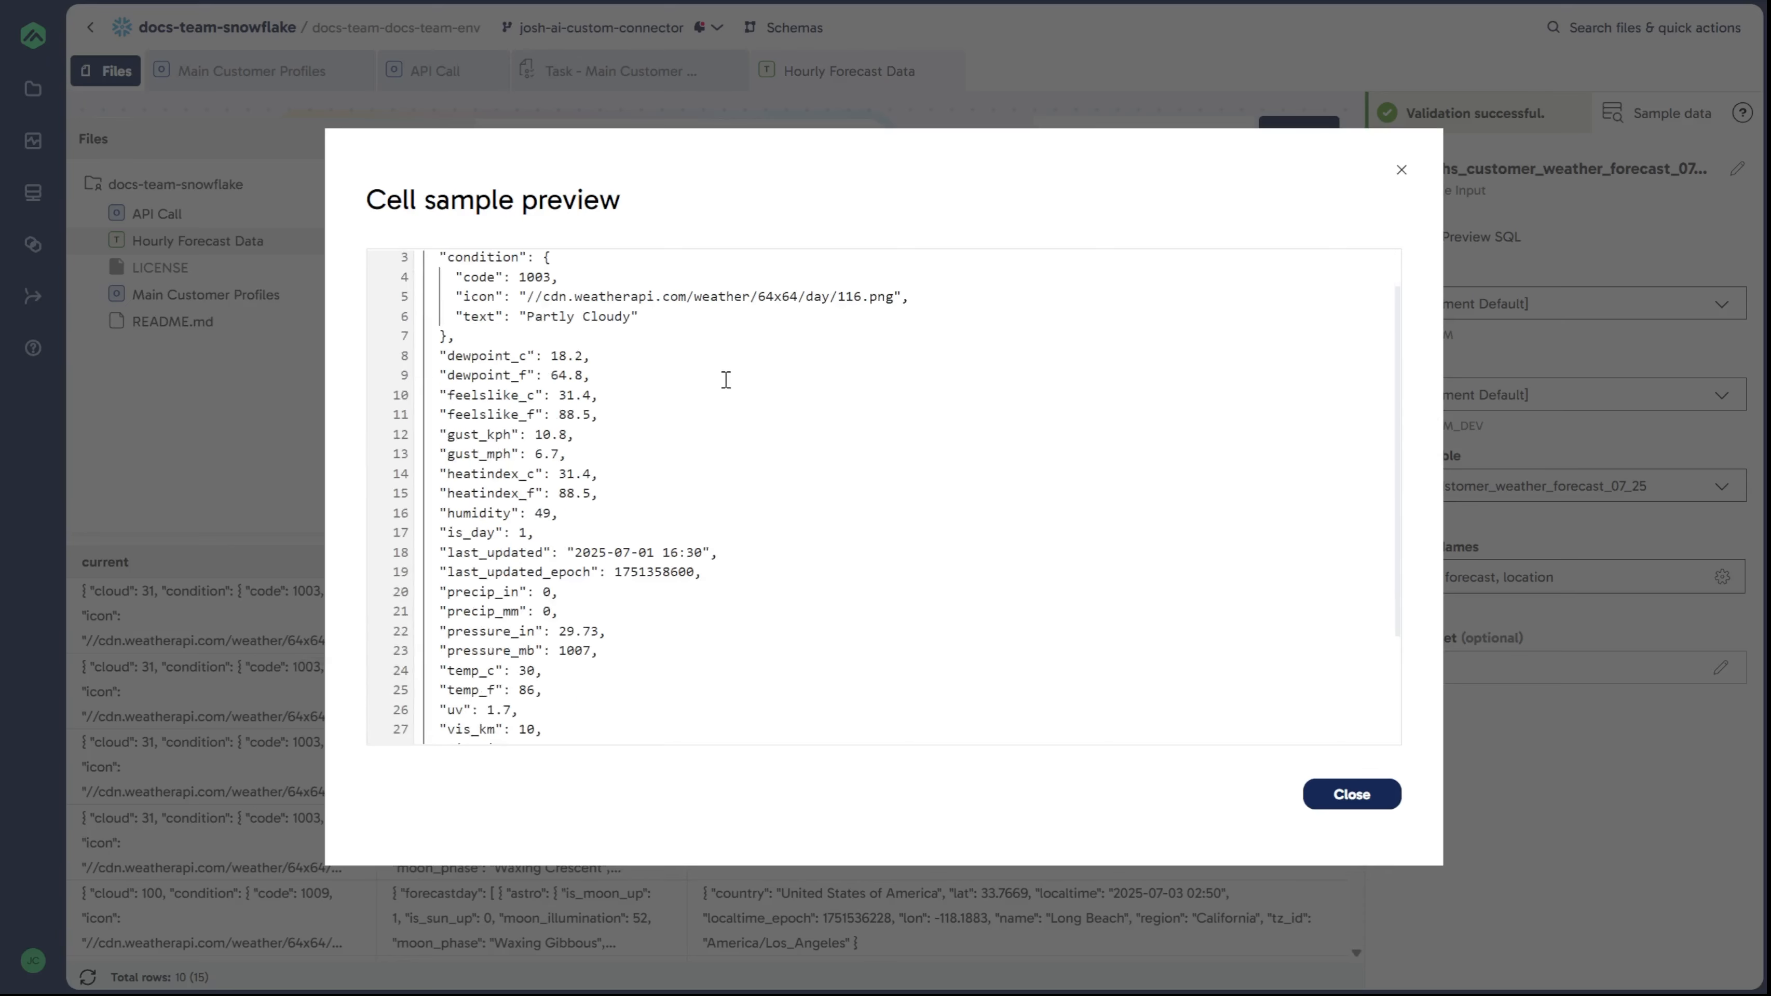
pyautogui.scroll(-3, 726, 379)
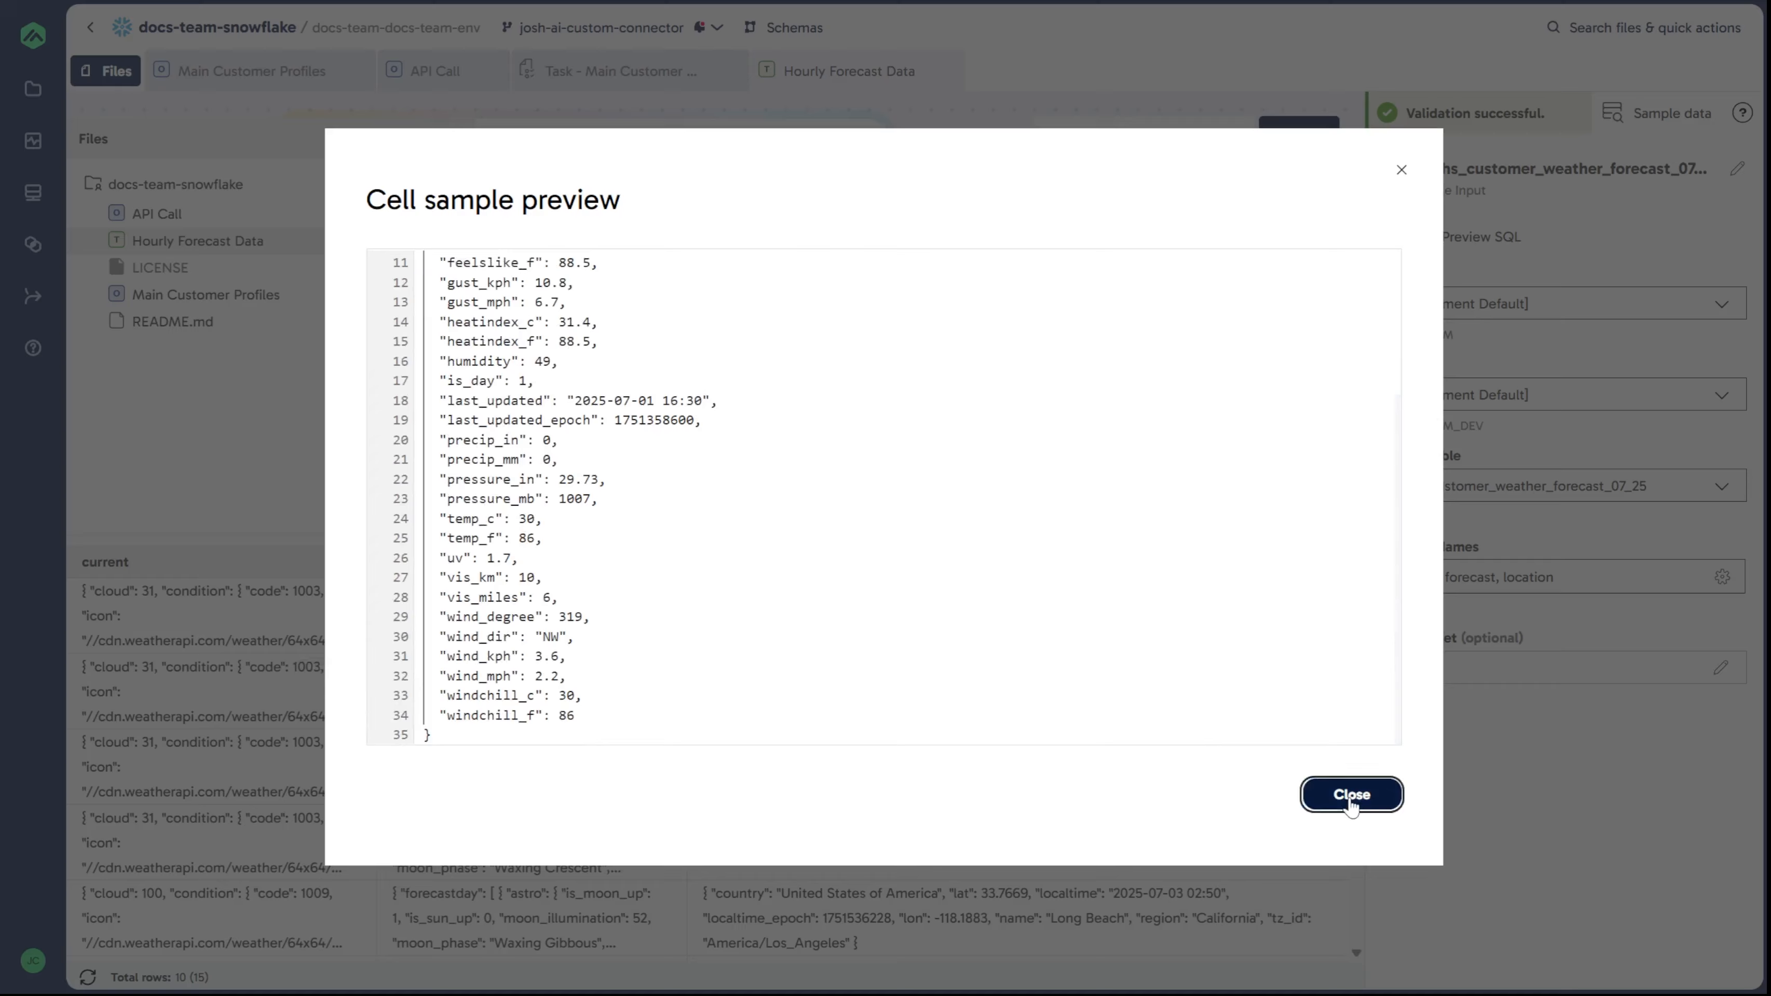
pyautogui.click(1352, 794)
# Step: Preview the forecast JSON cell of a sample row and scroll through its daily and hourly data
pyautogui.click(663, 693)
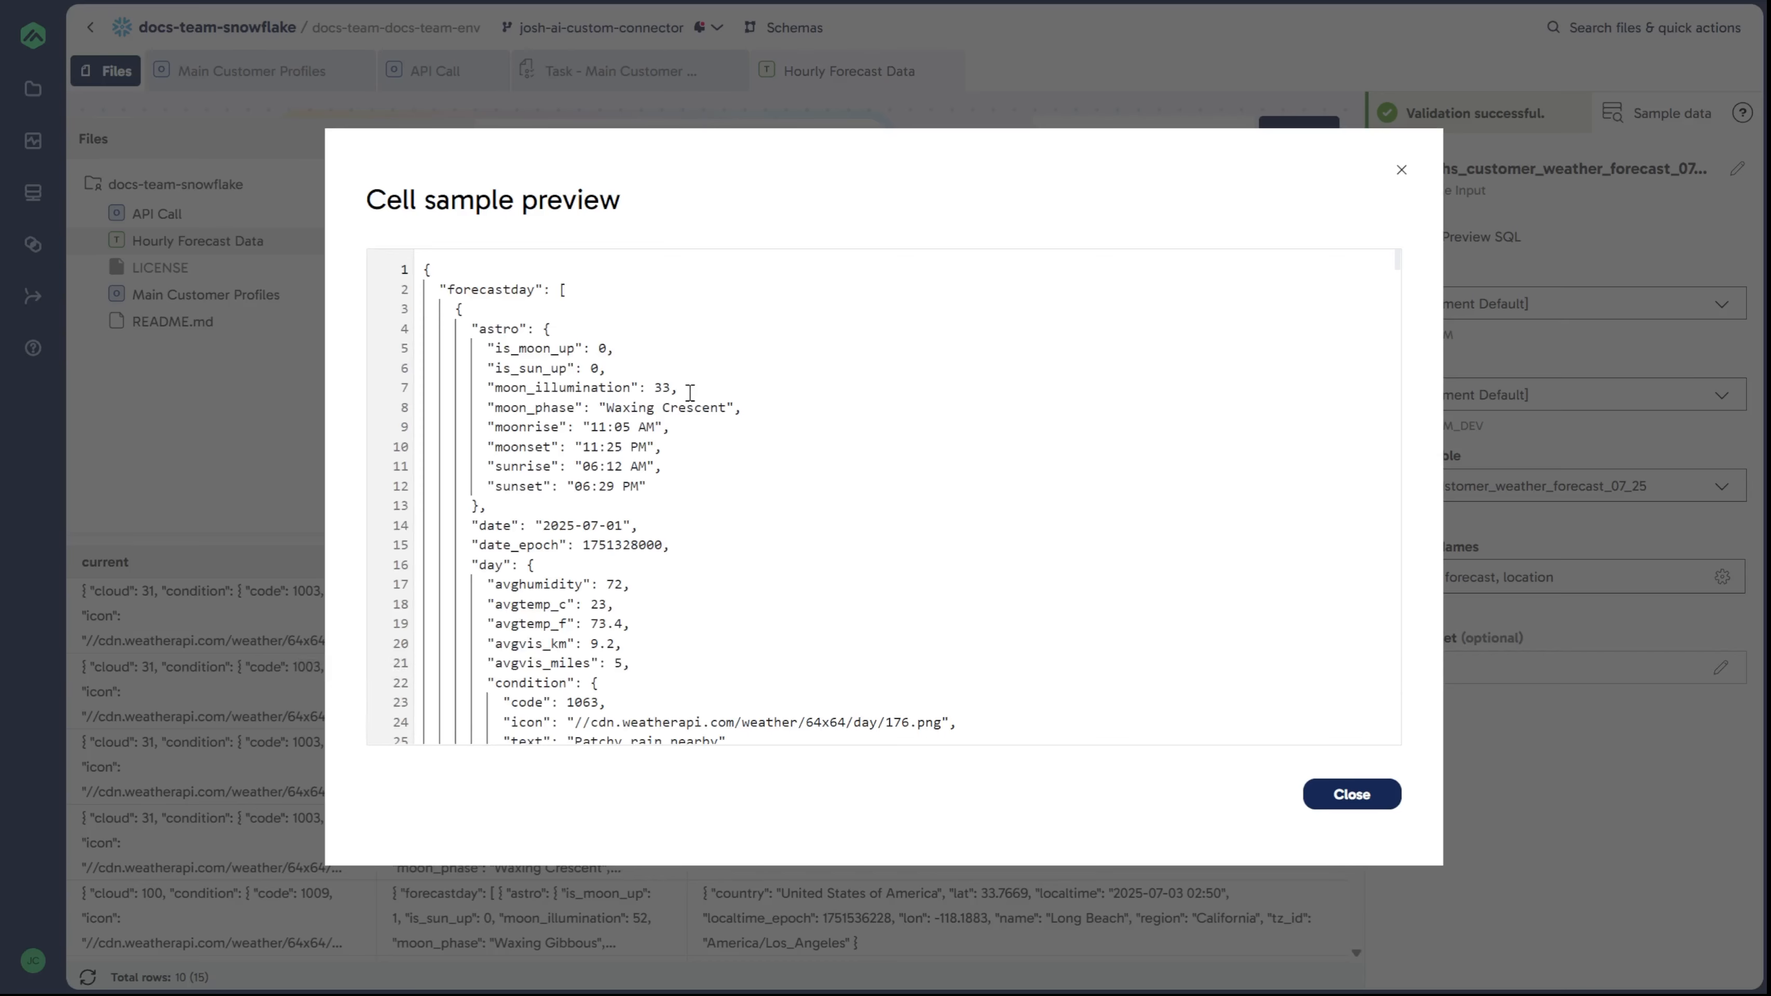
pyautogui.scroll(-1, 865, 433)
pyautogui.scroll(-7, 611, 539)
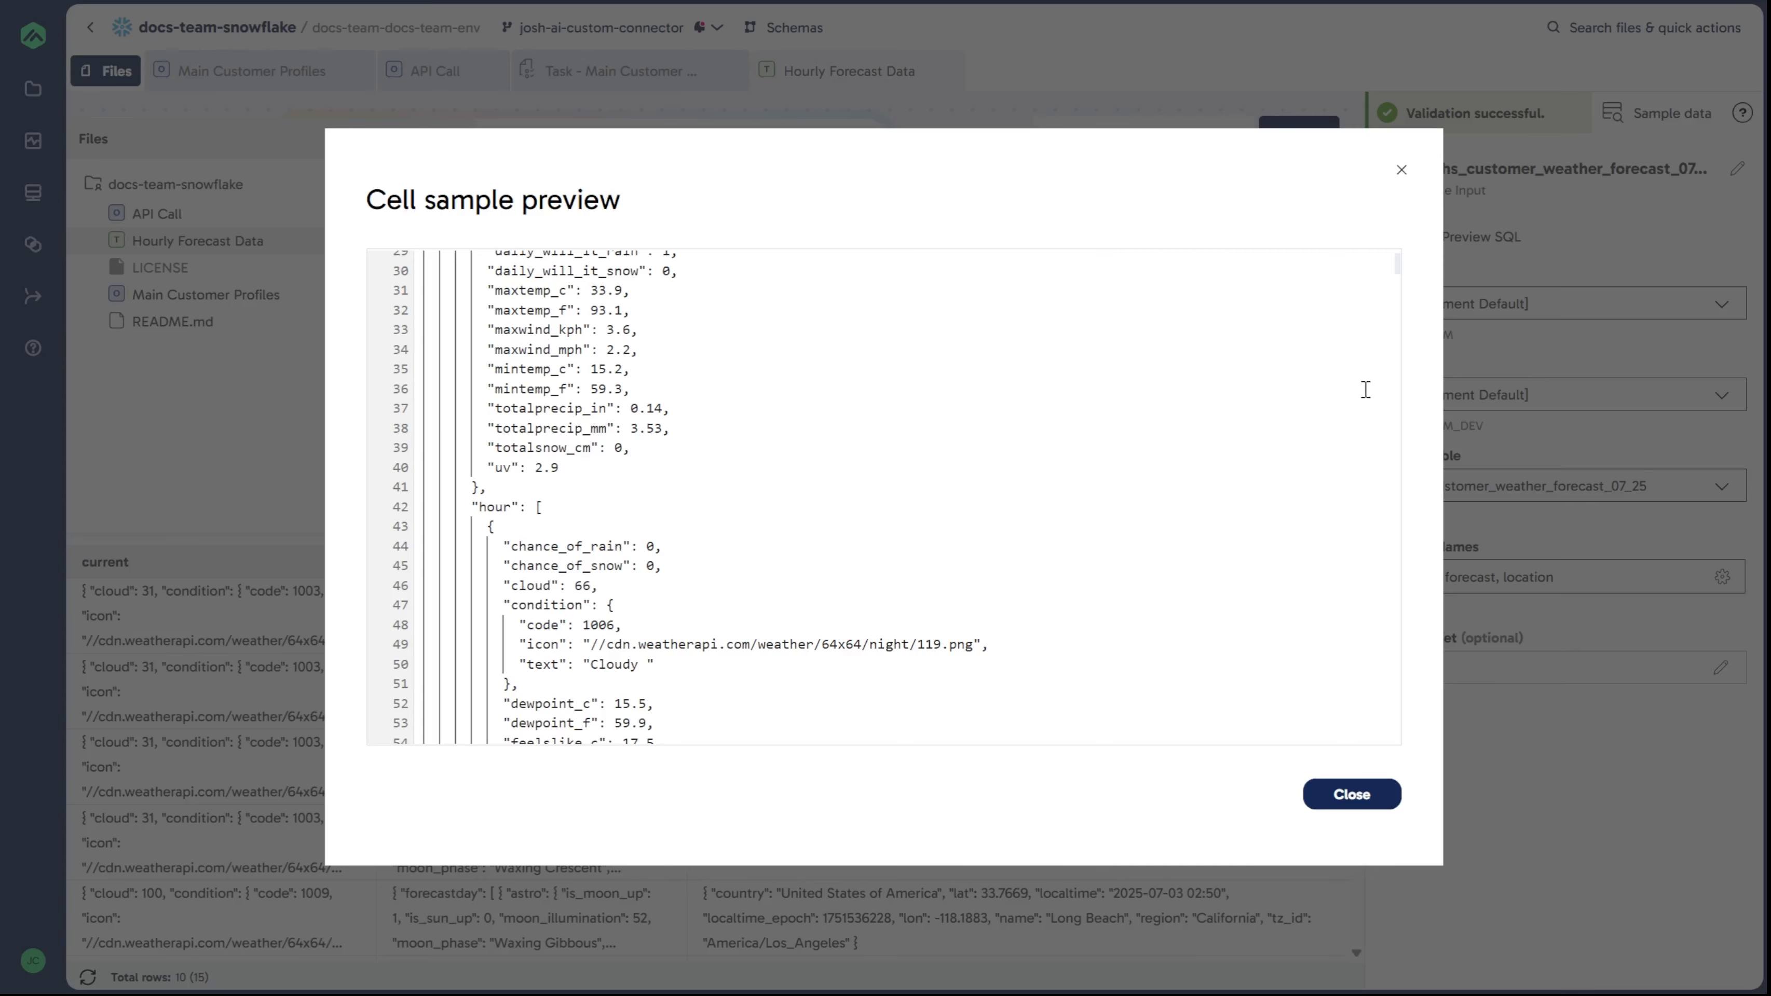
pyautogui.moveTo(1397, 276); pyautogui.dragTo(1398, 326)
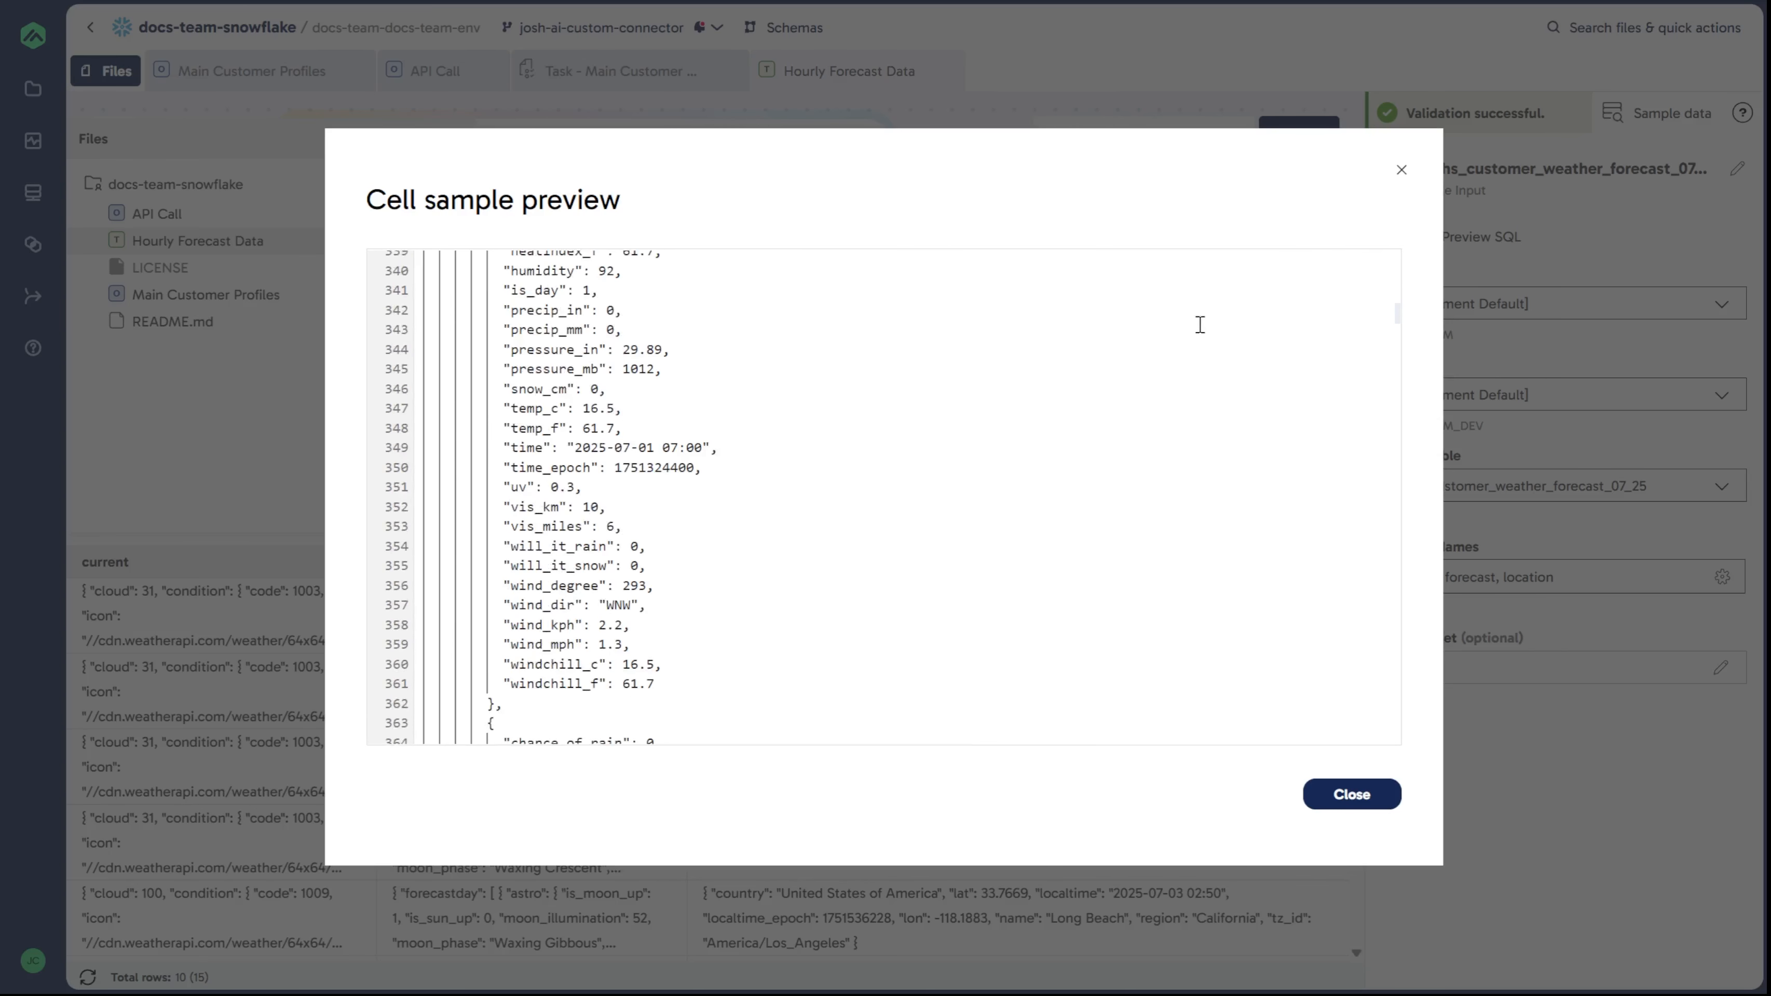
pyautogui.click(1314, 792)
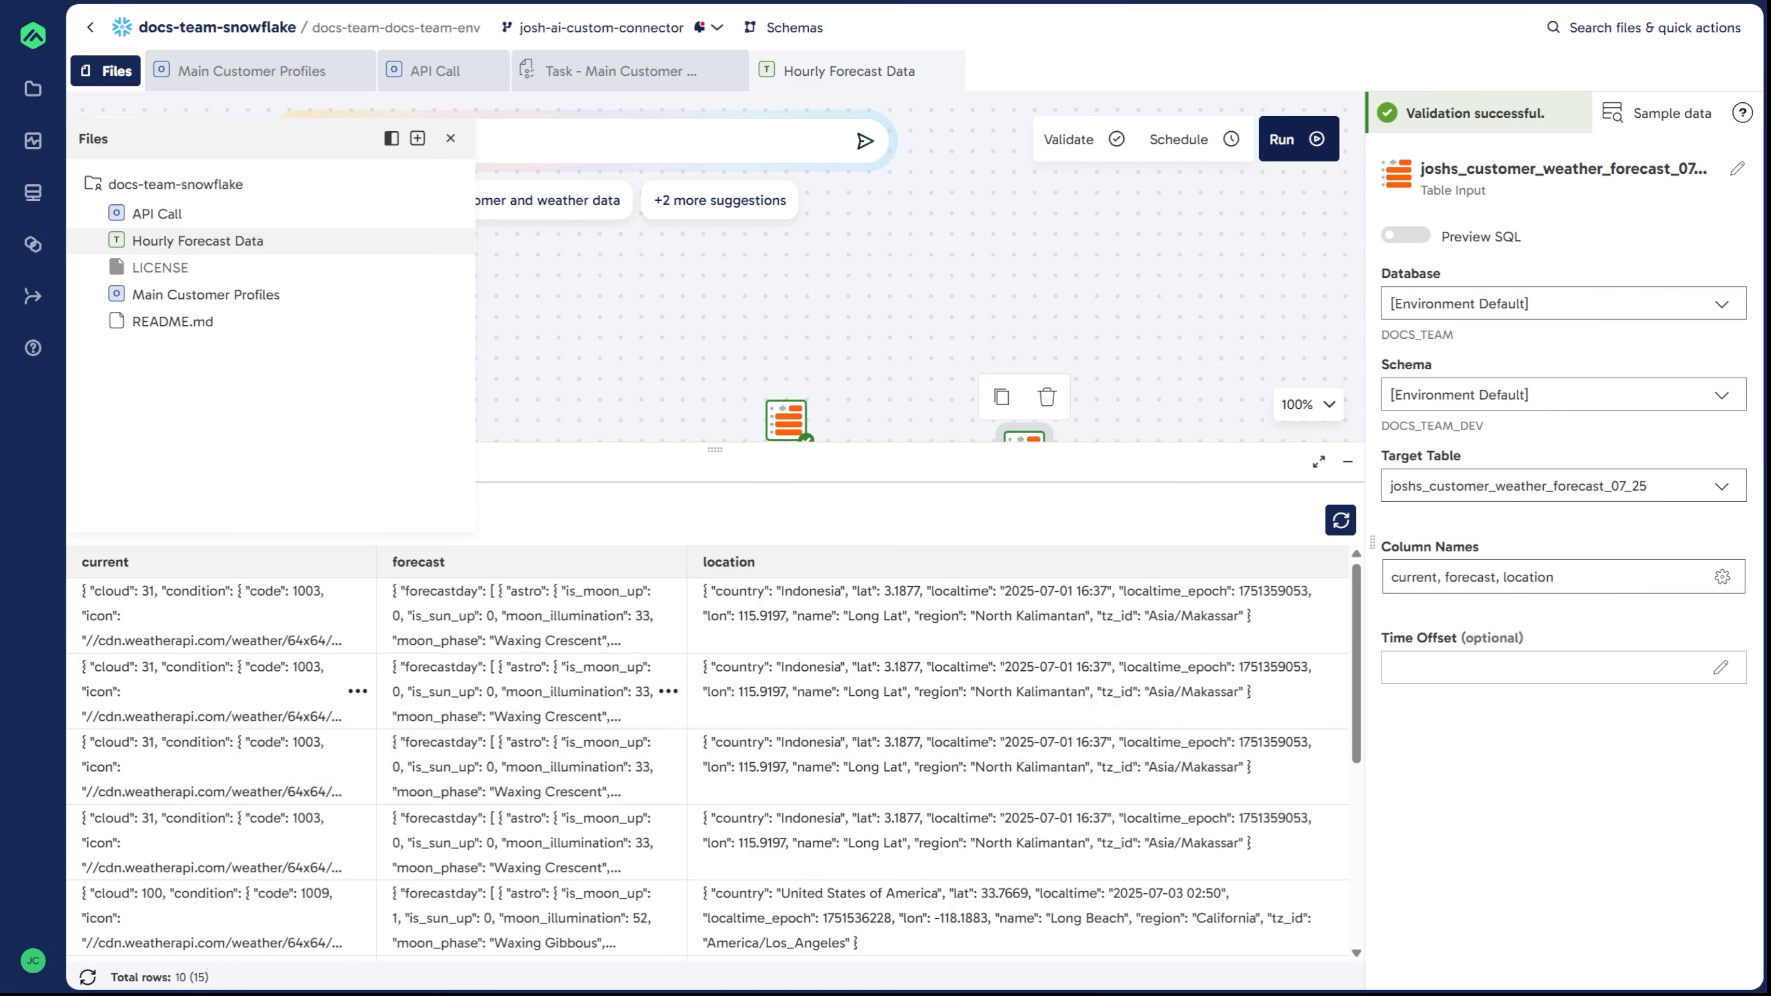